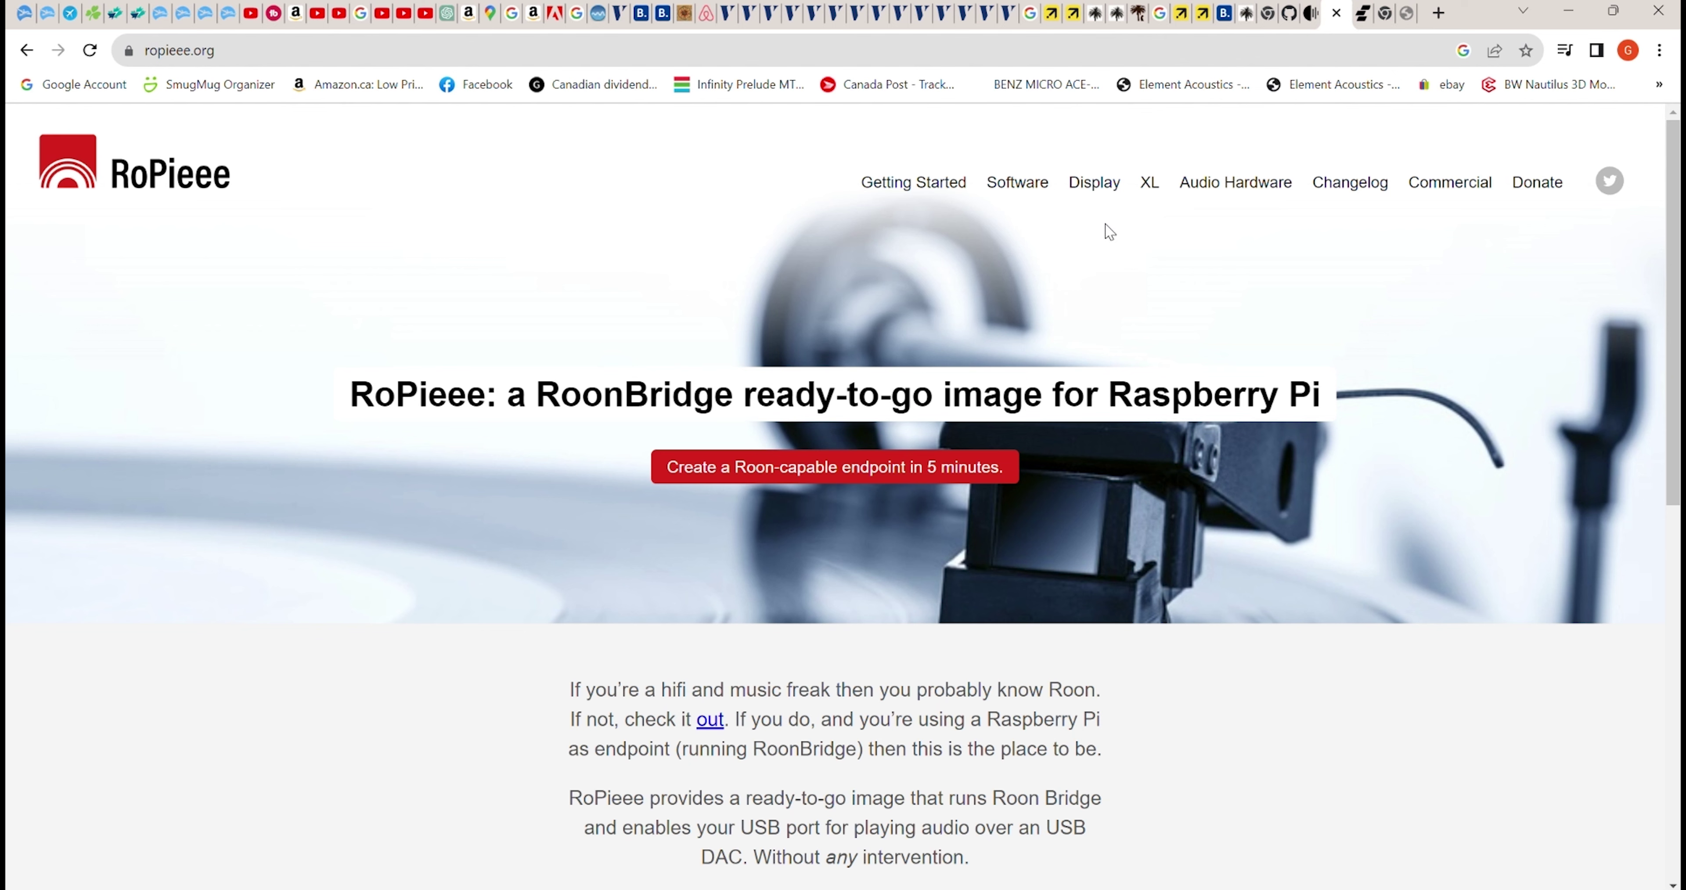
Look over the RoPieee XL feature list and follow its link to the Software download section
click(1150, 184)
scroll(1021, 371, down, 5)
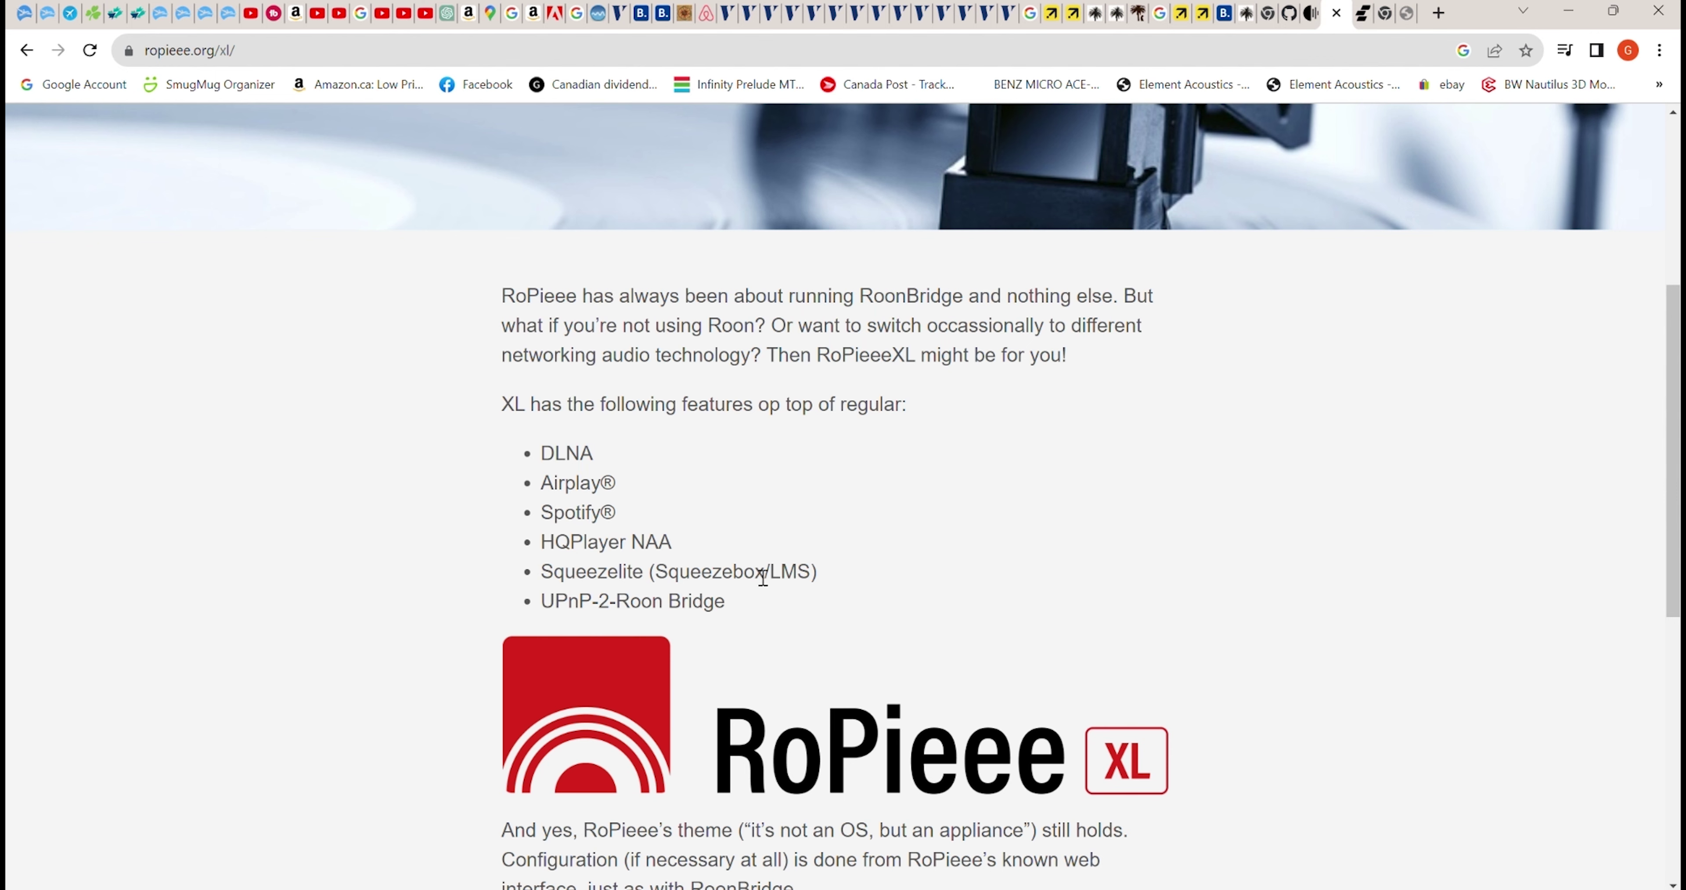
scroll(796, 525, down, 4)
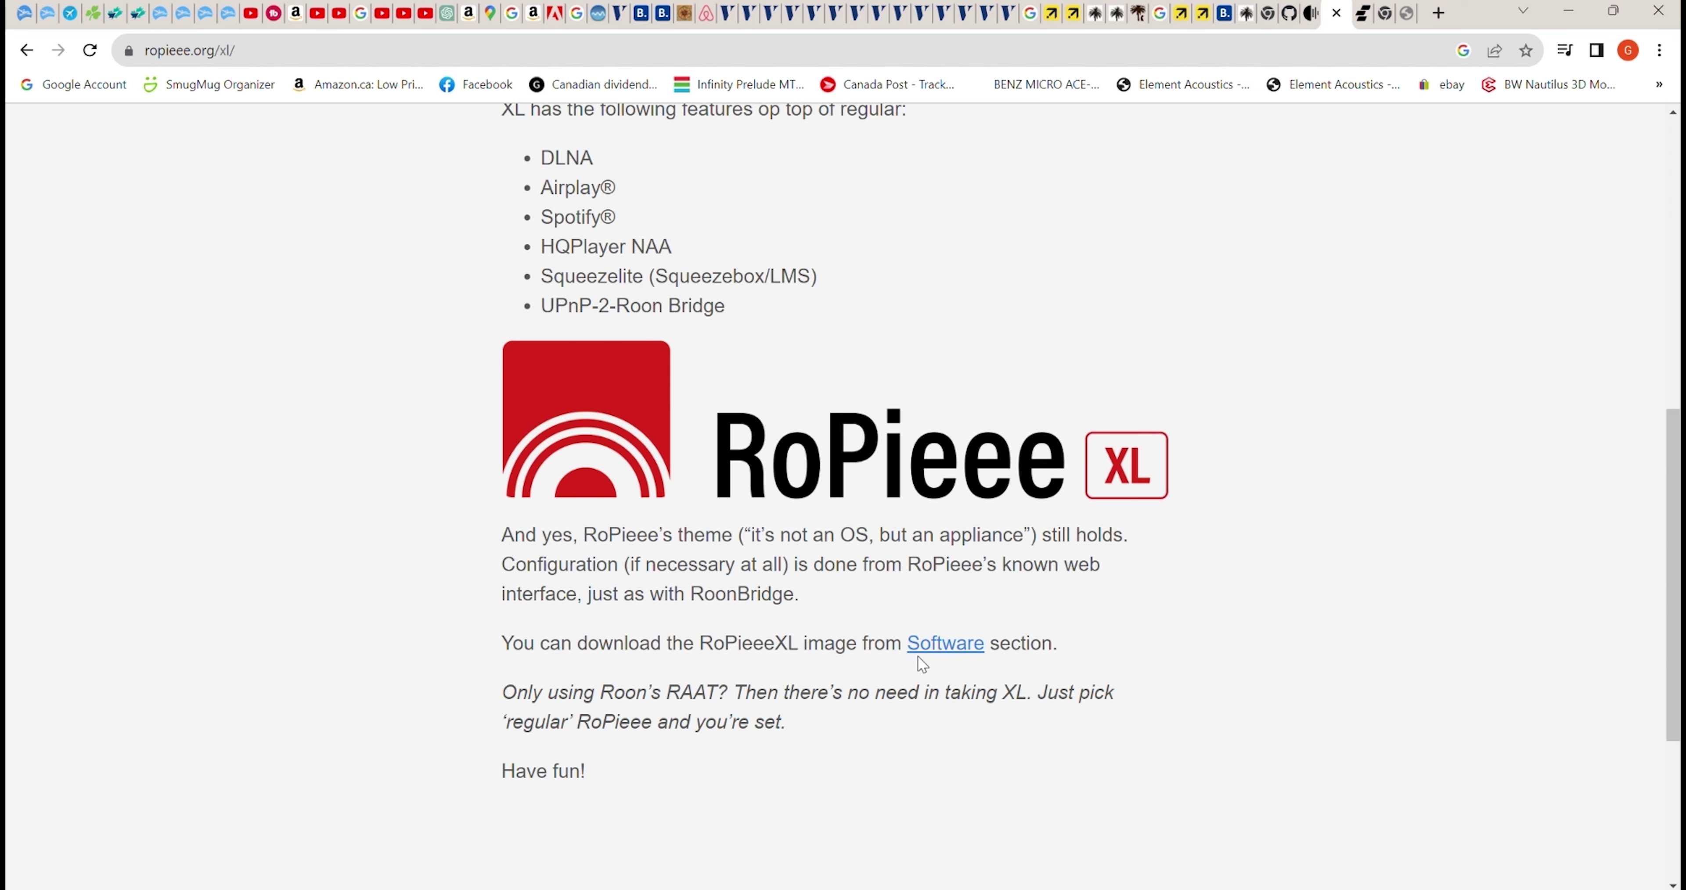
click(940, 645)
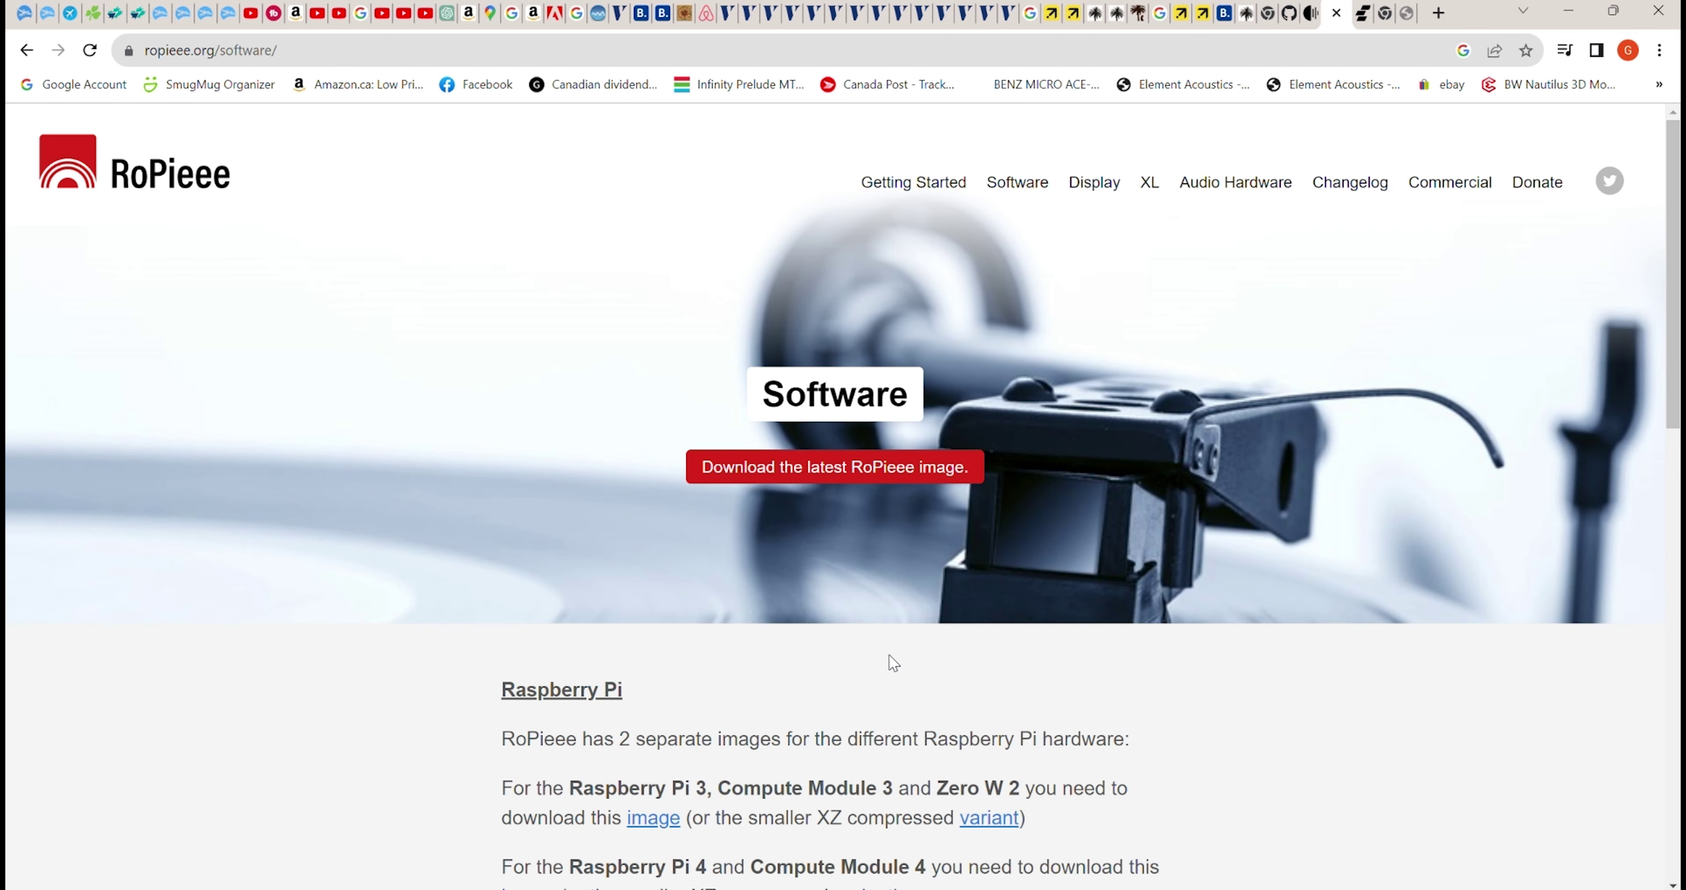
Download the uncompressed RoPieee image for the Raspberry Pi 4 and Compute Module 4
scroll(893, 662, down, 4)
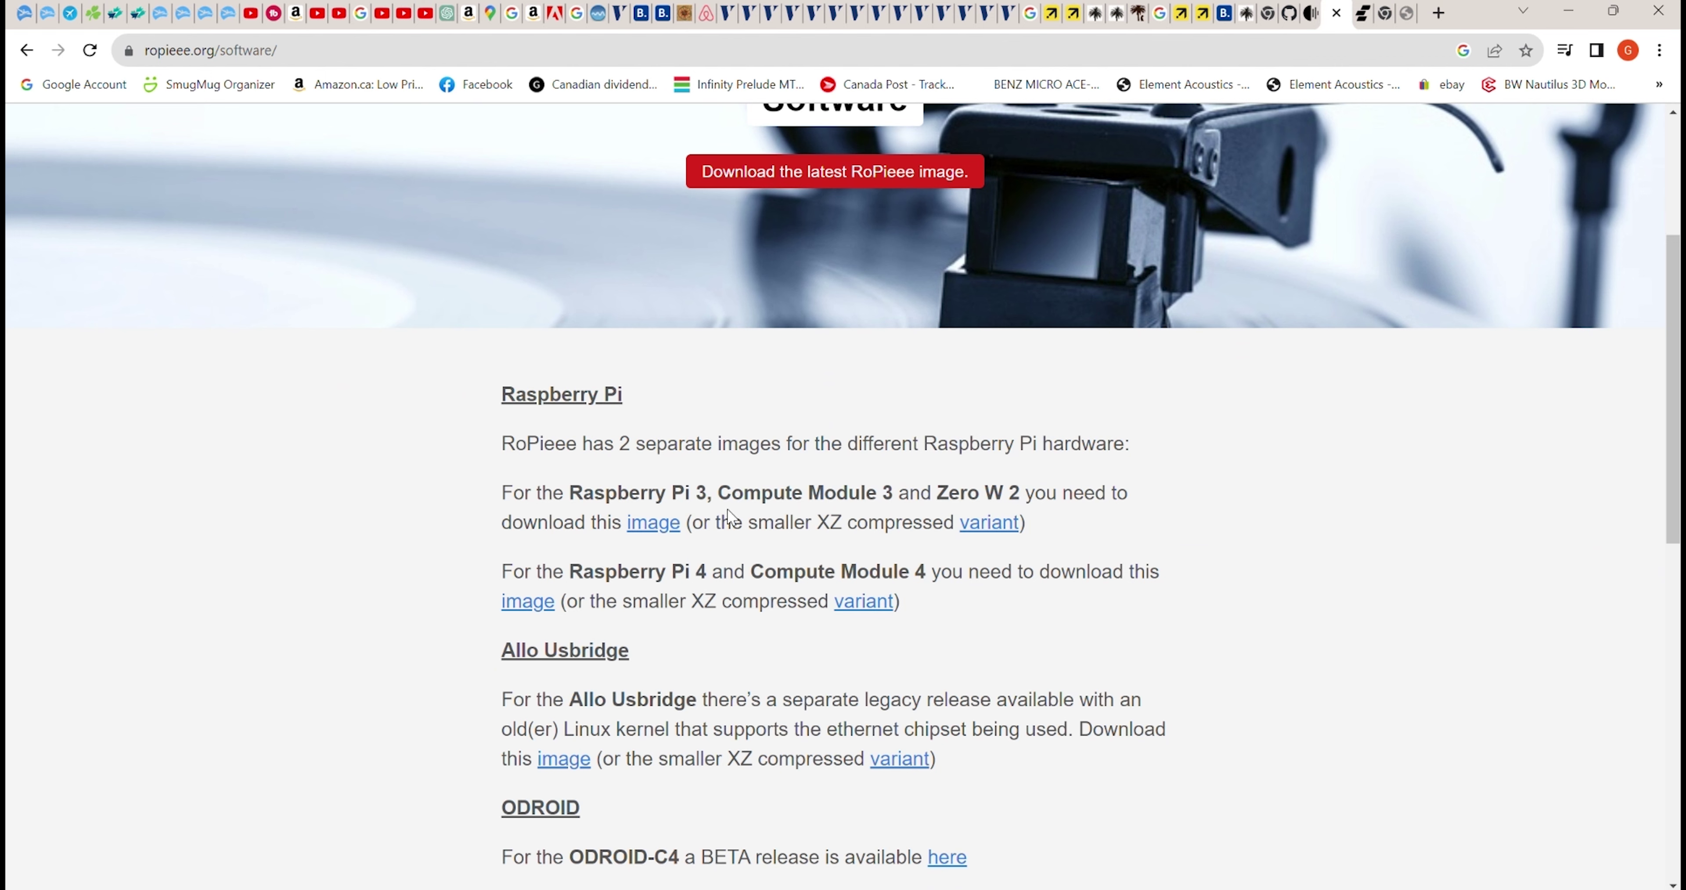
scroll(828, 540, down, 1)
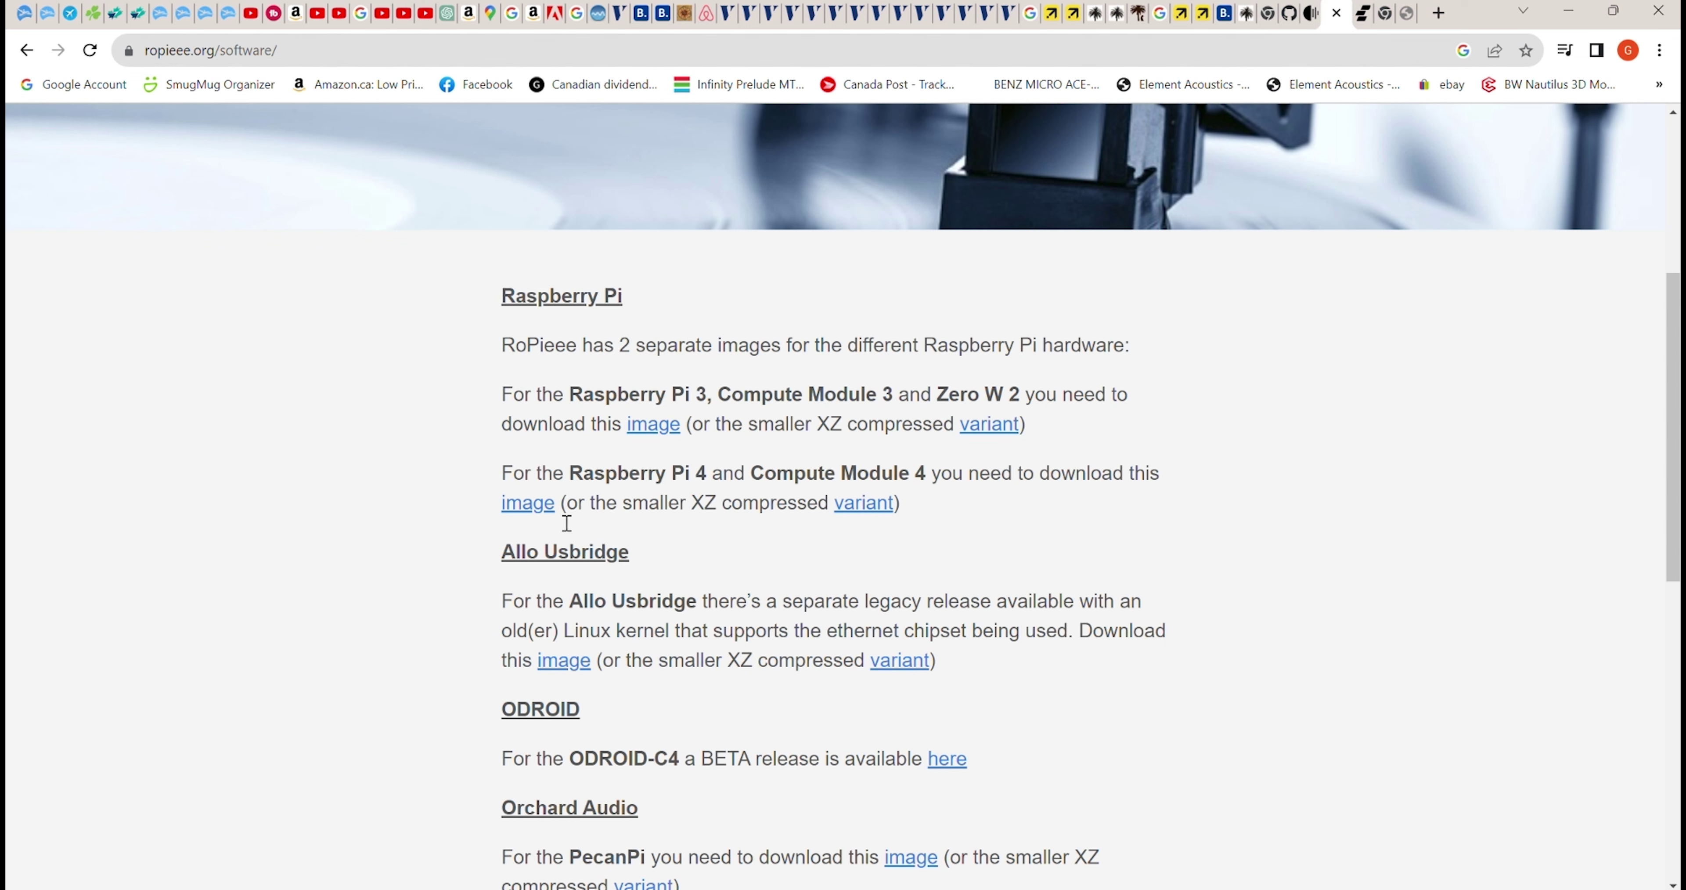
click(546, 513)
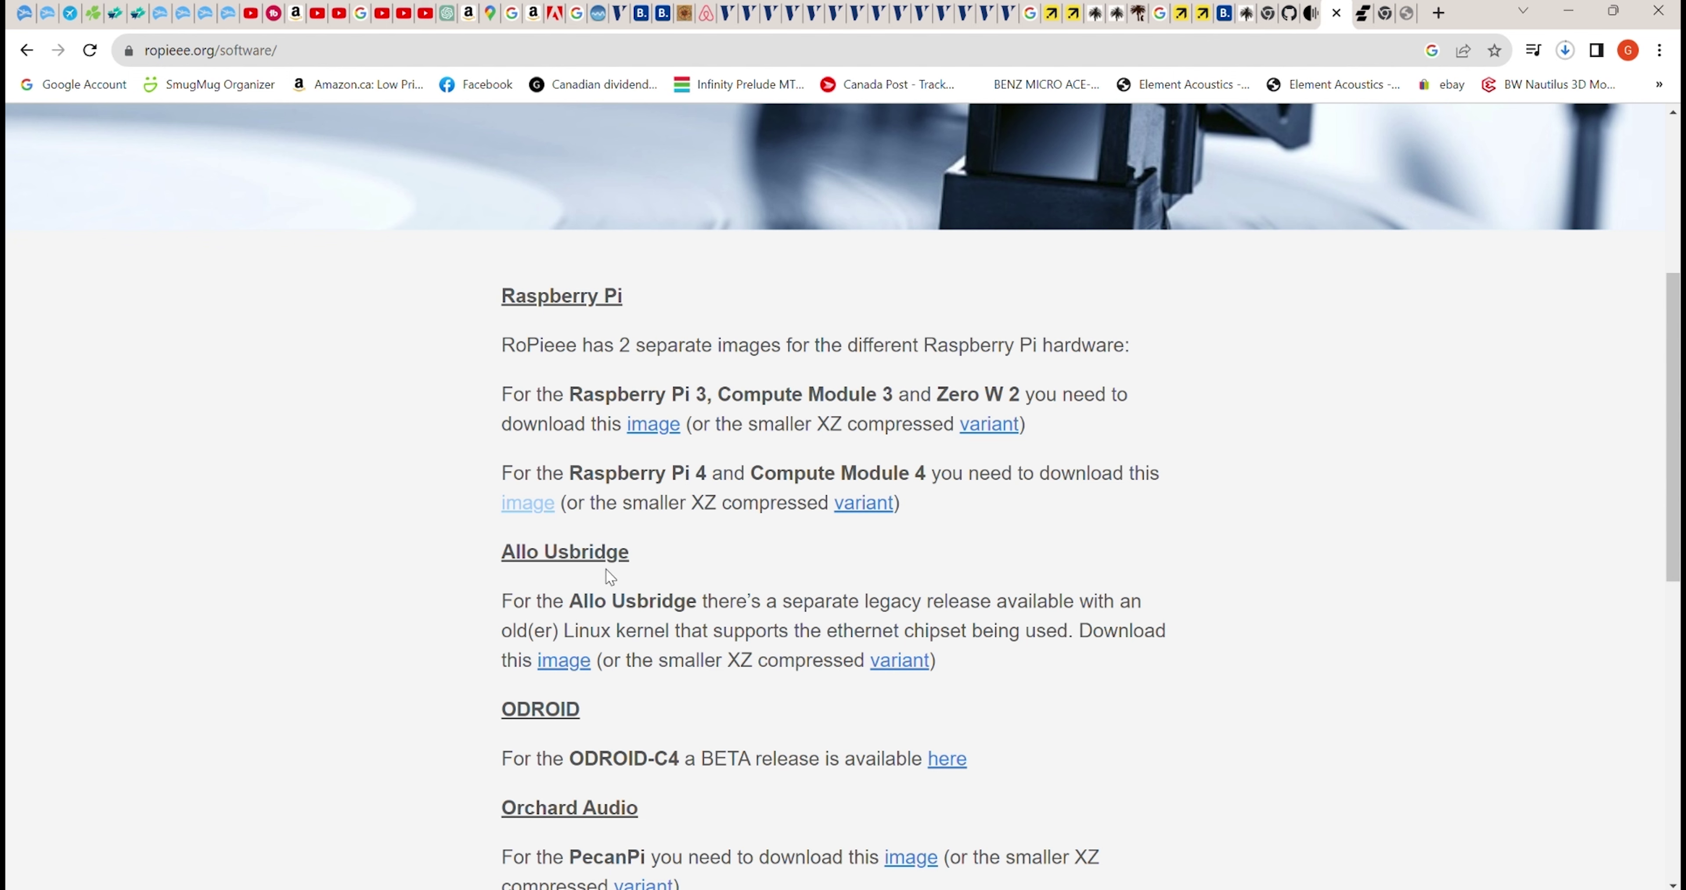
Find the Flashing instructions on the software page and open the linked Etcher site
scroll(605, 567, down, 5)
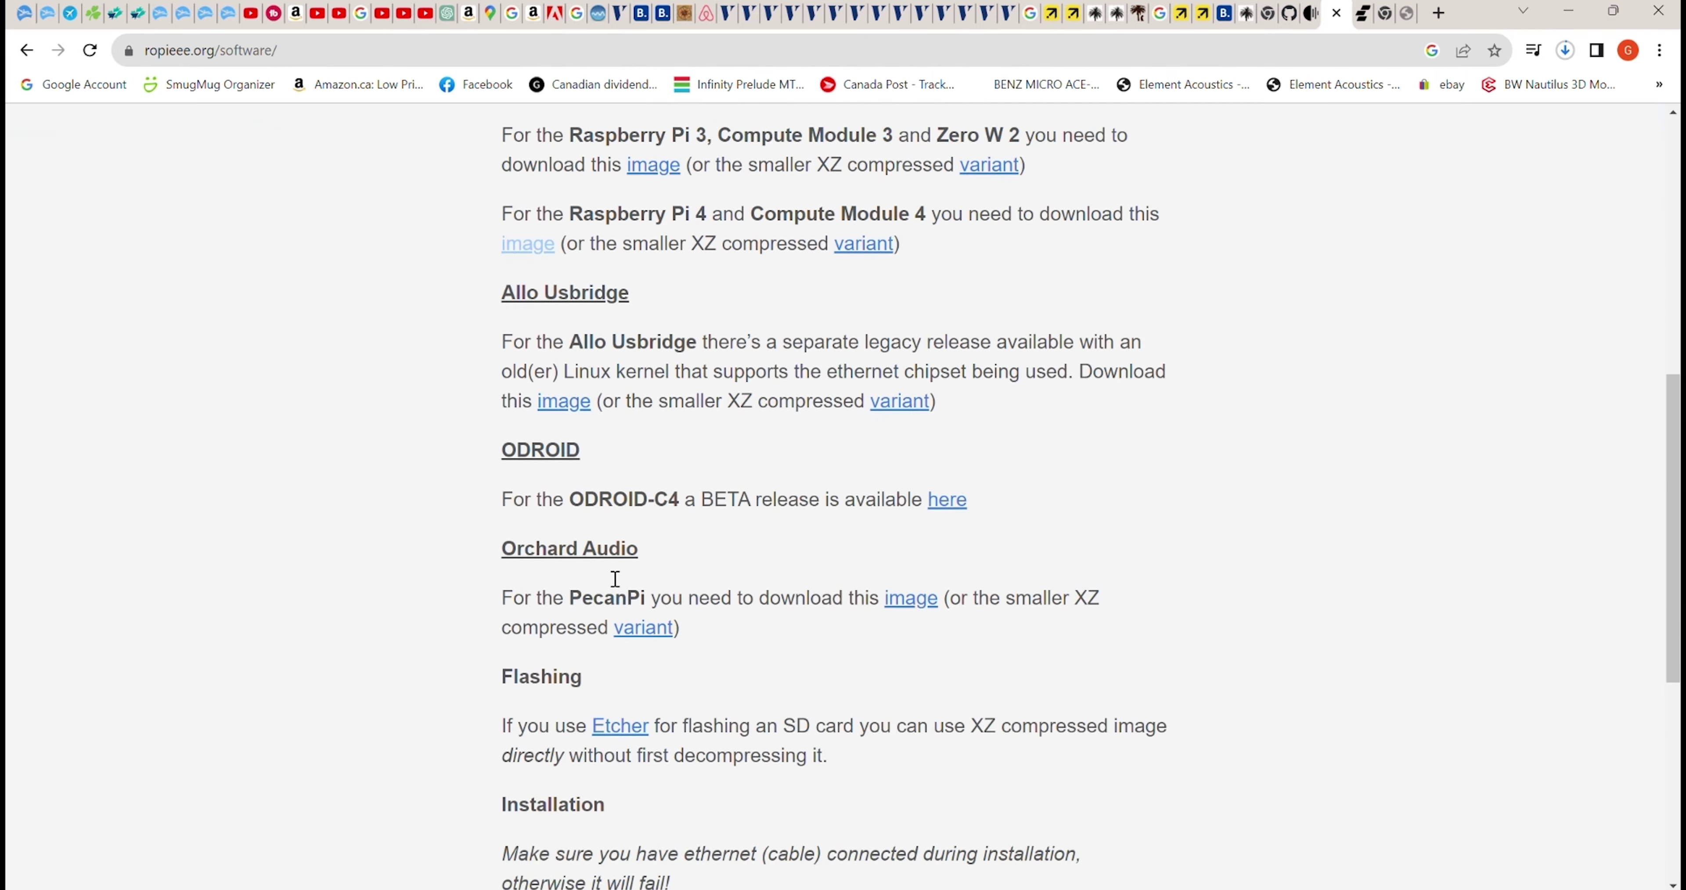
scroll(615, 573, down, 2)
scroll(607, 566, down, 2)
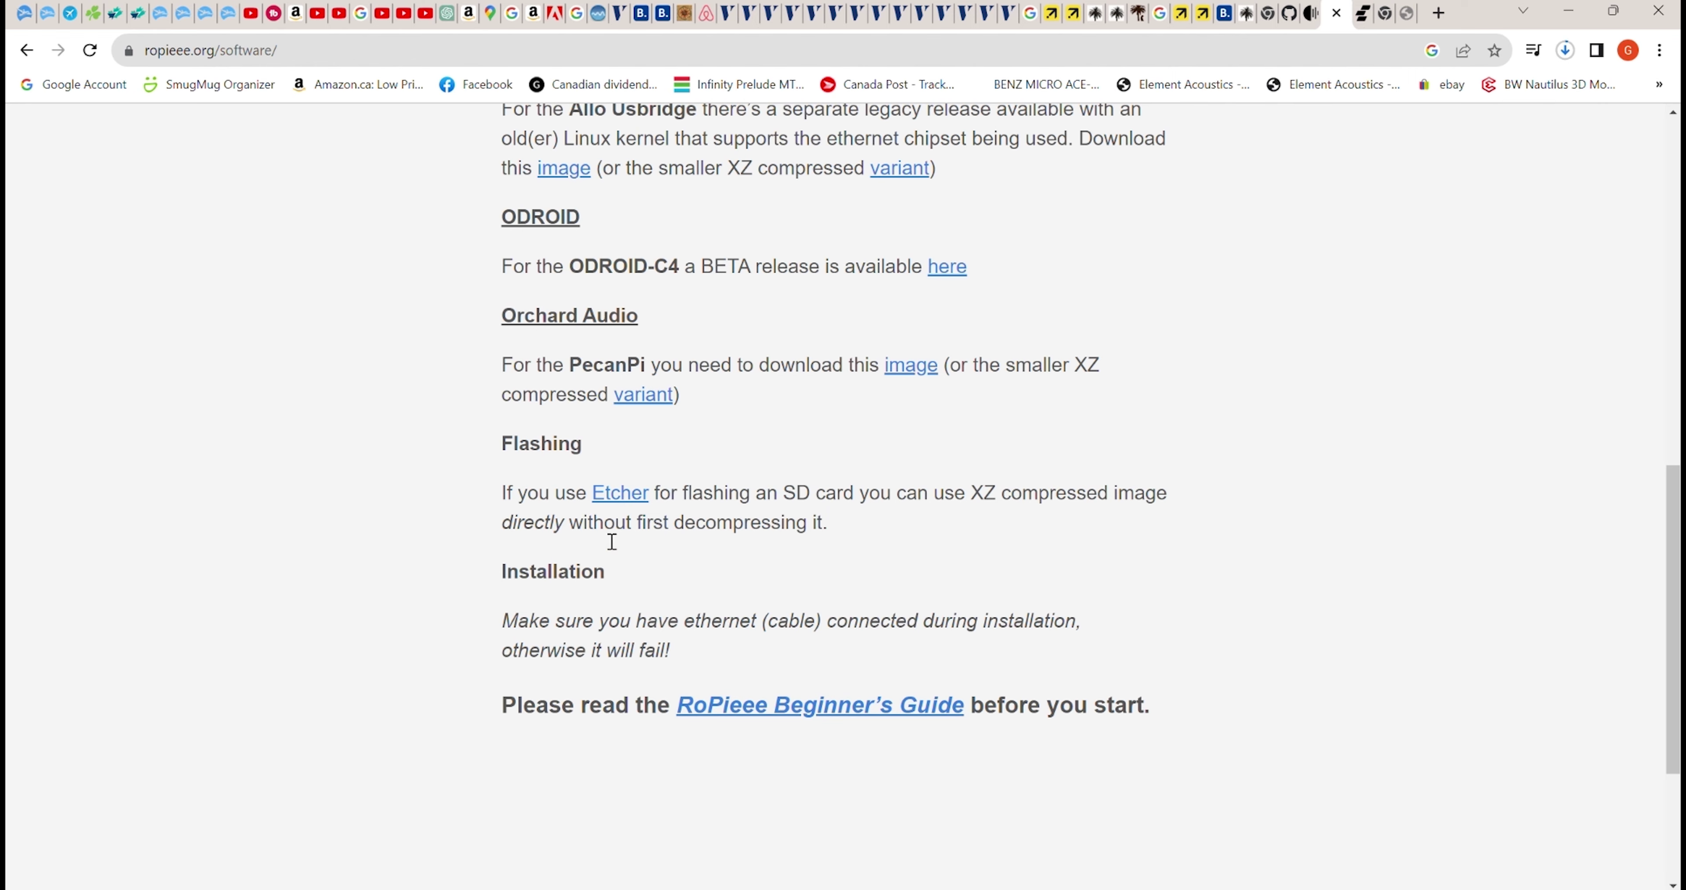
click(621, 497)
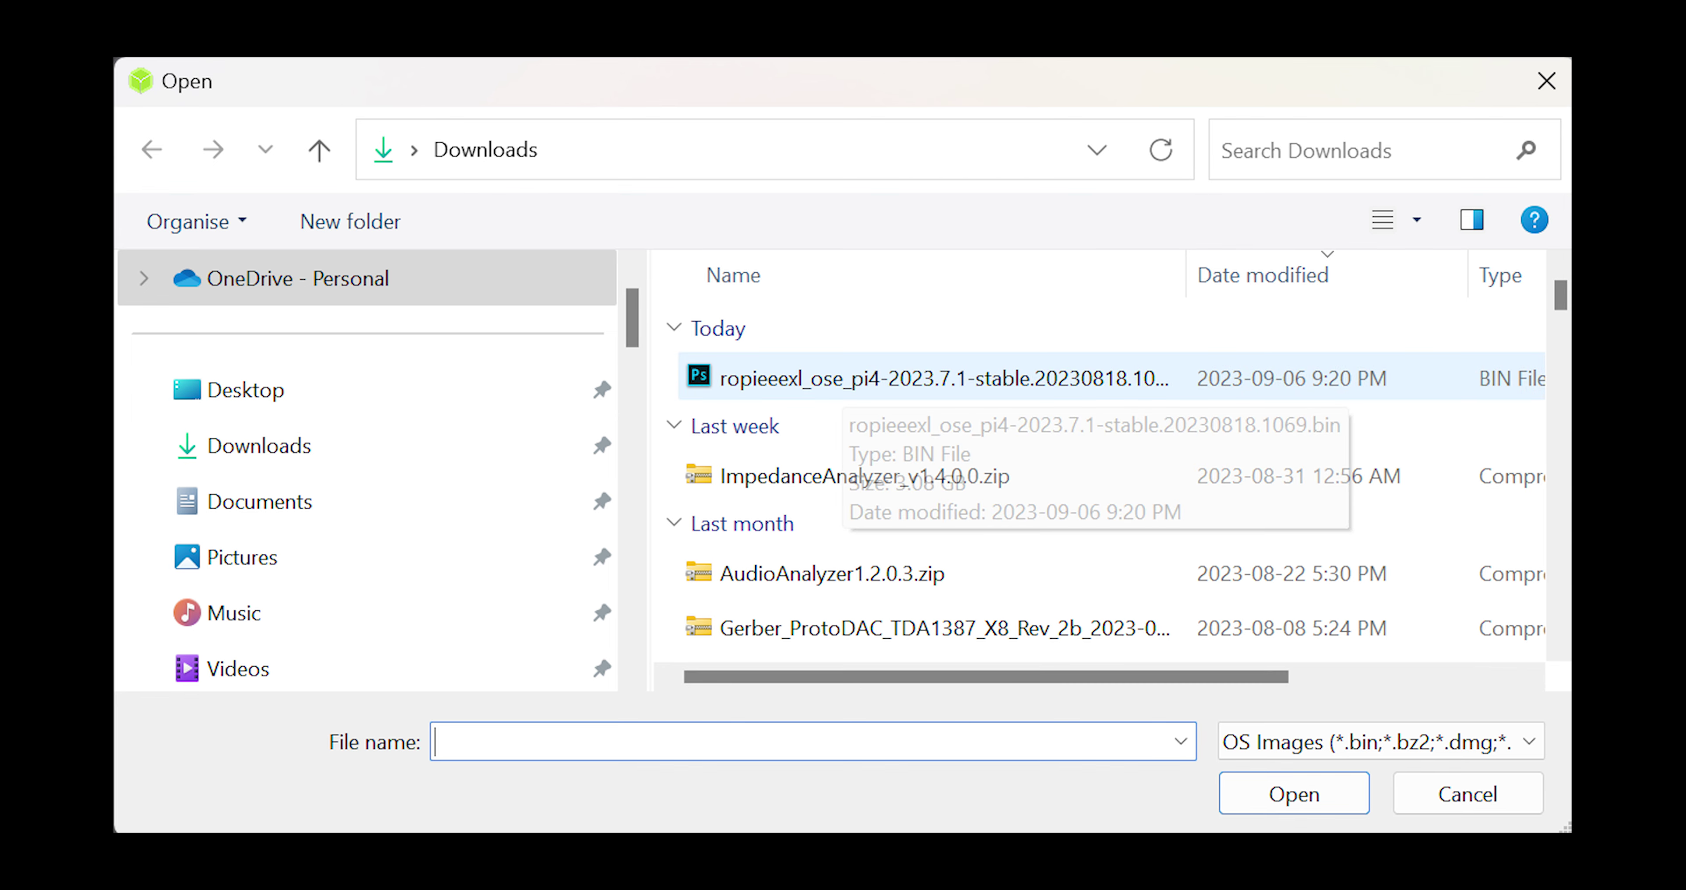
In Etcher, load ropieeexl_ose_pi4-2023.7.1-stable.20230818.1069.bin from Downloads as the image and bring up the target drive selection
double_click(844, 378)
click(840, 492)
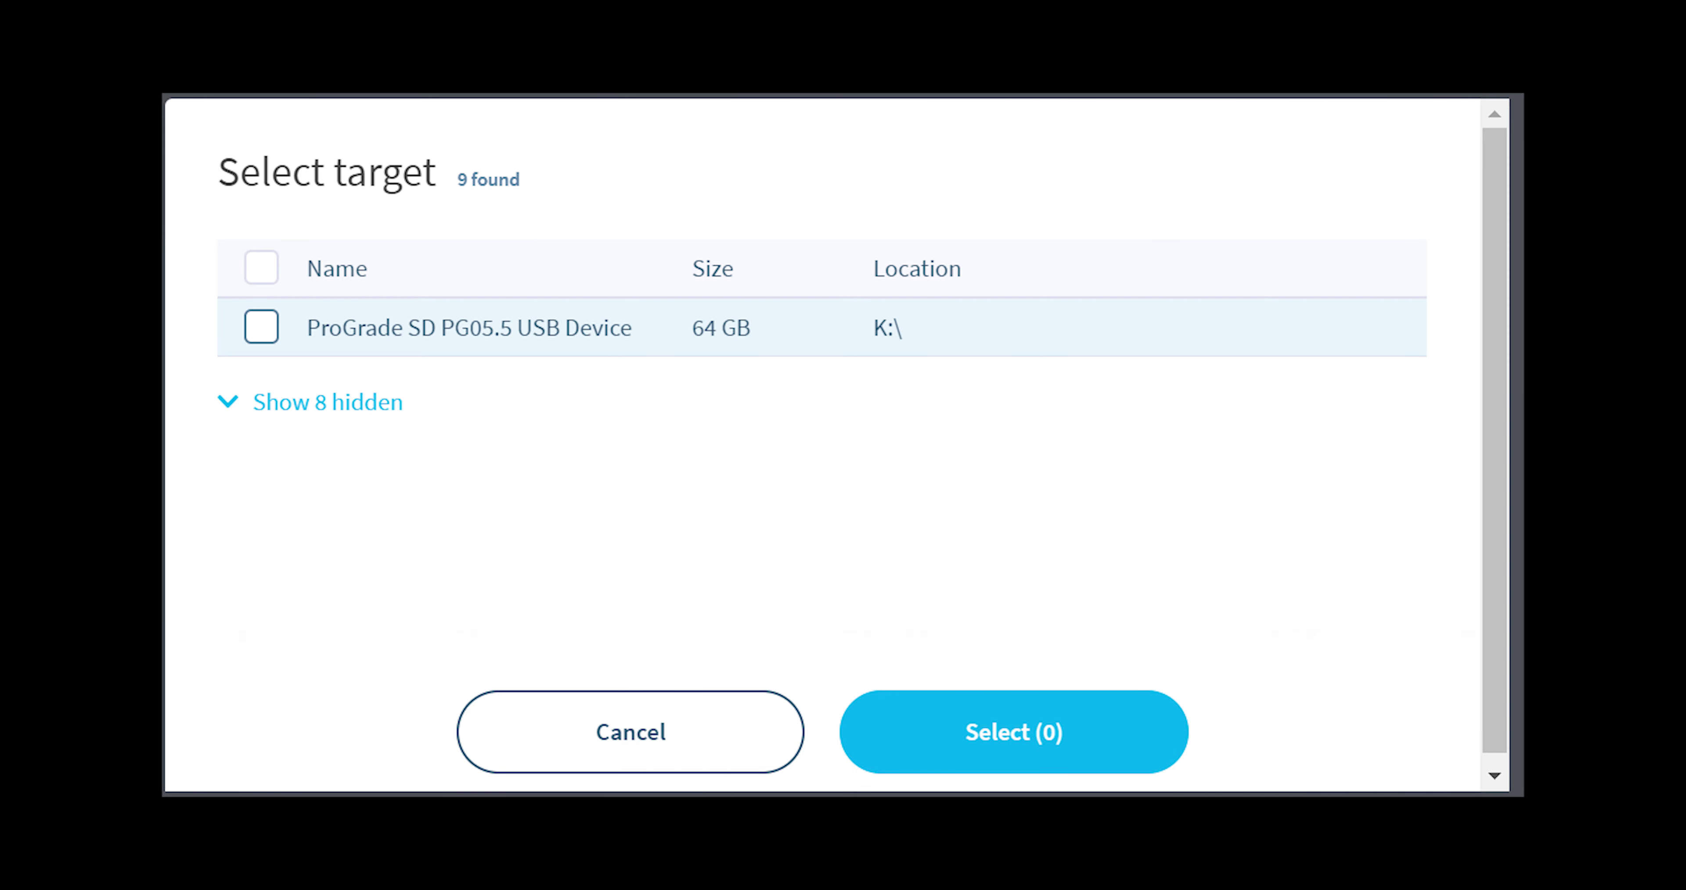
key(Escape)
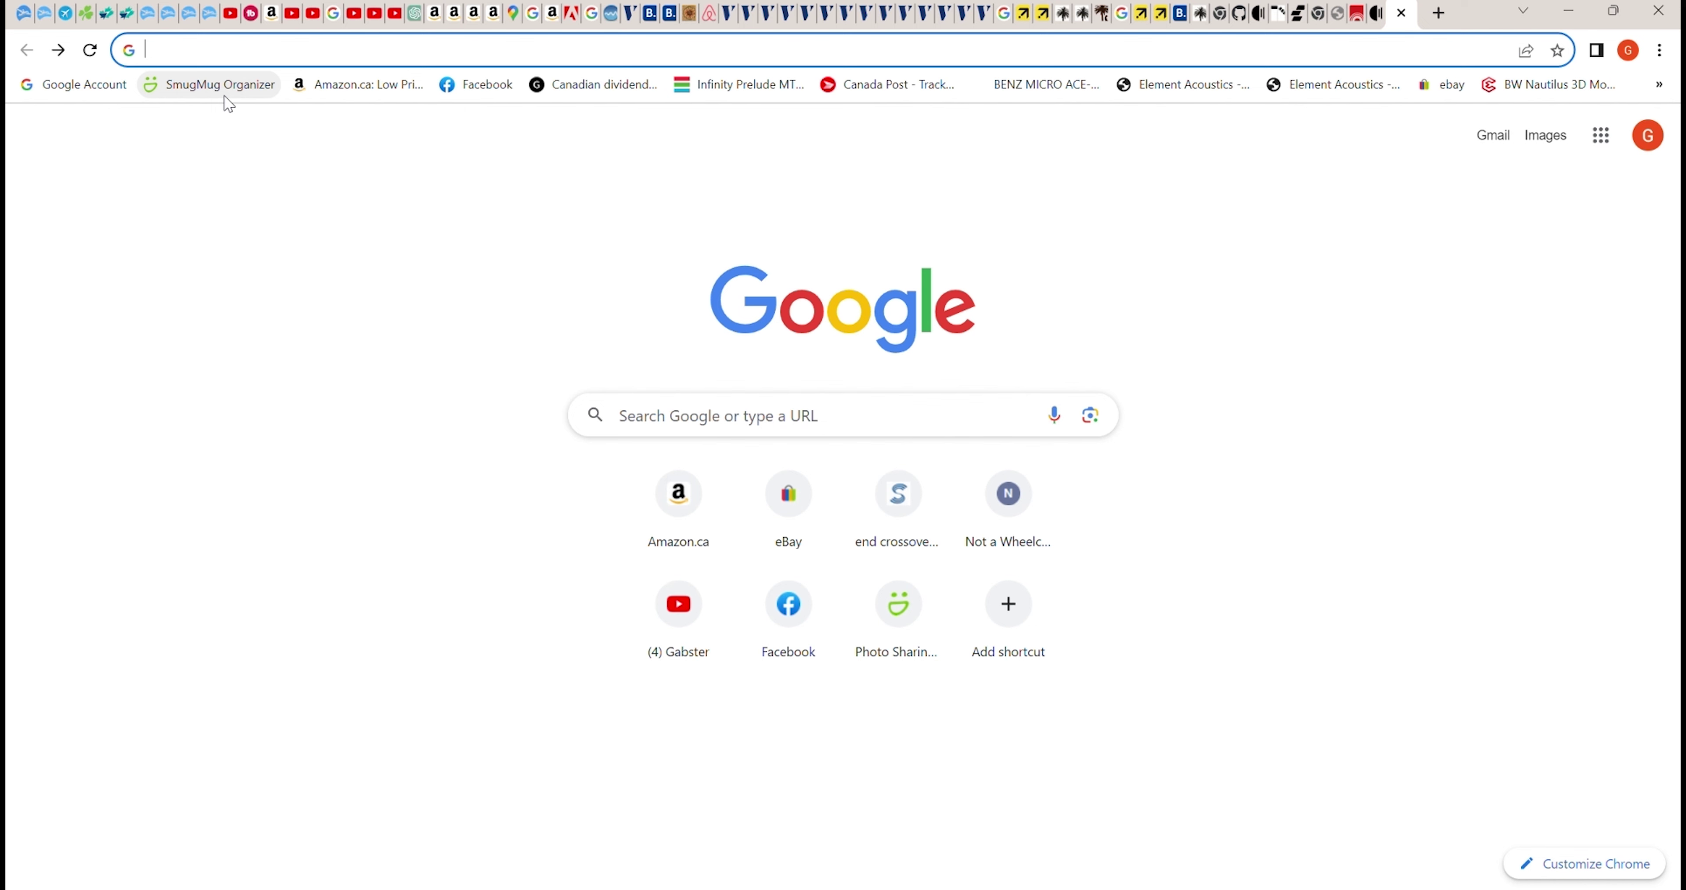
Open the RoPieee configuration page at ropieee.local in the browser
text(r)
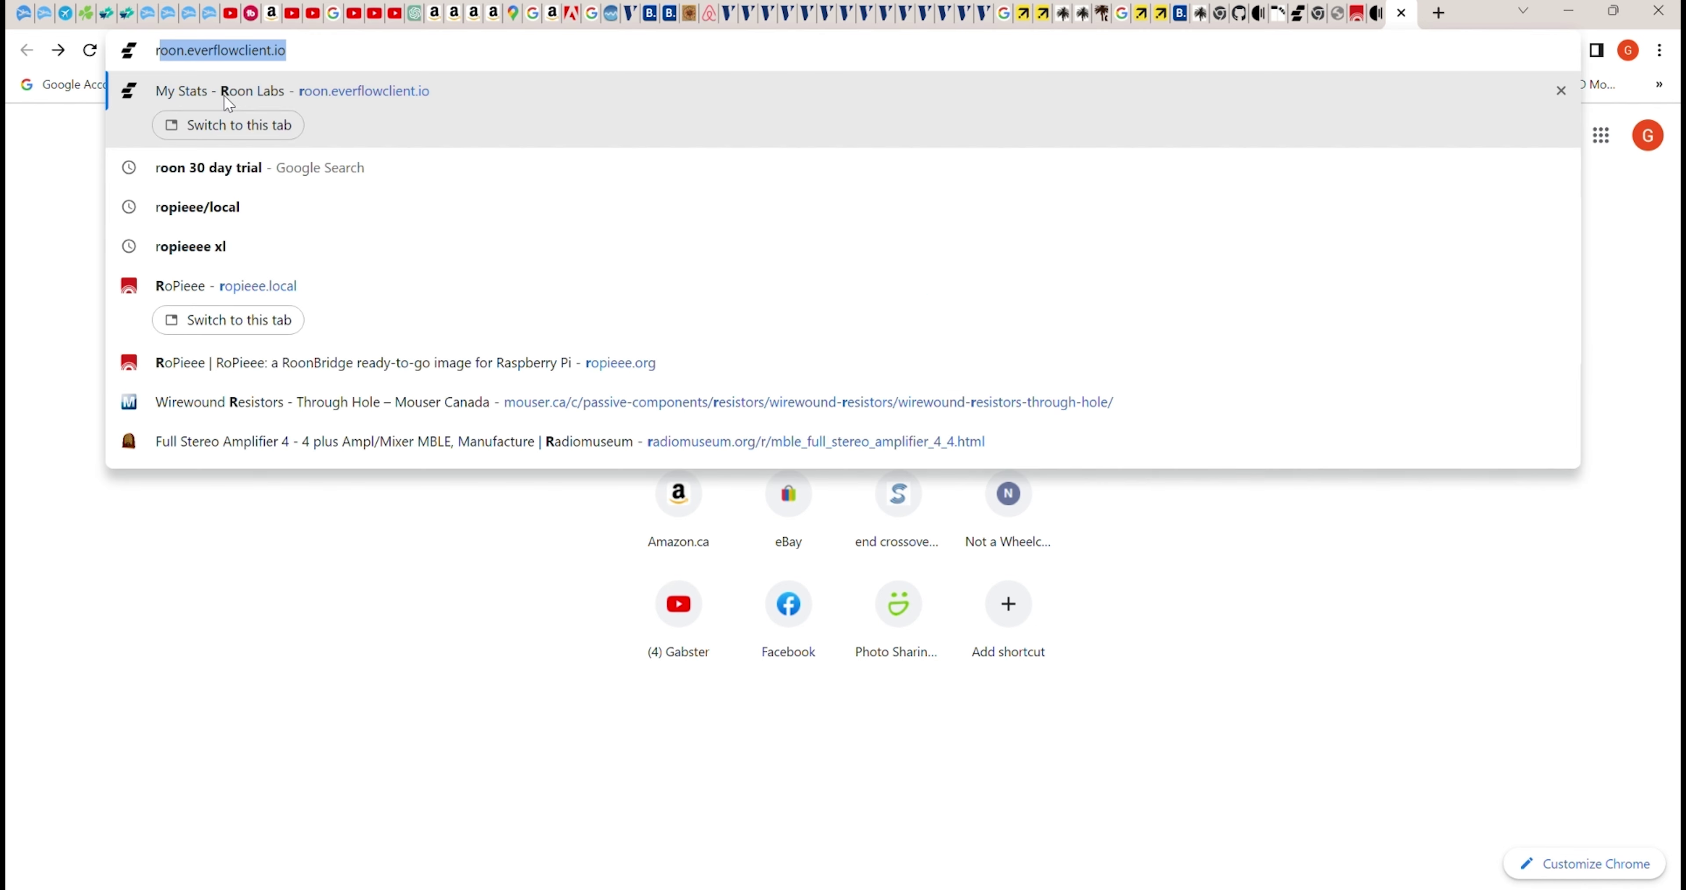
text(opie)
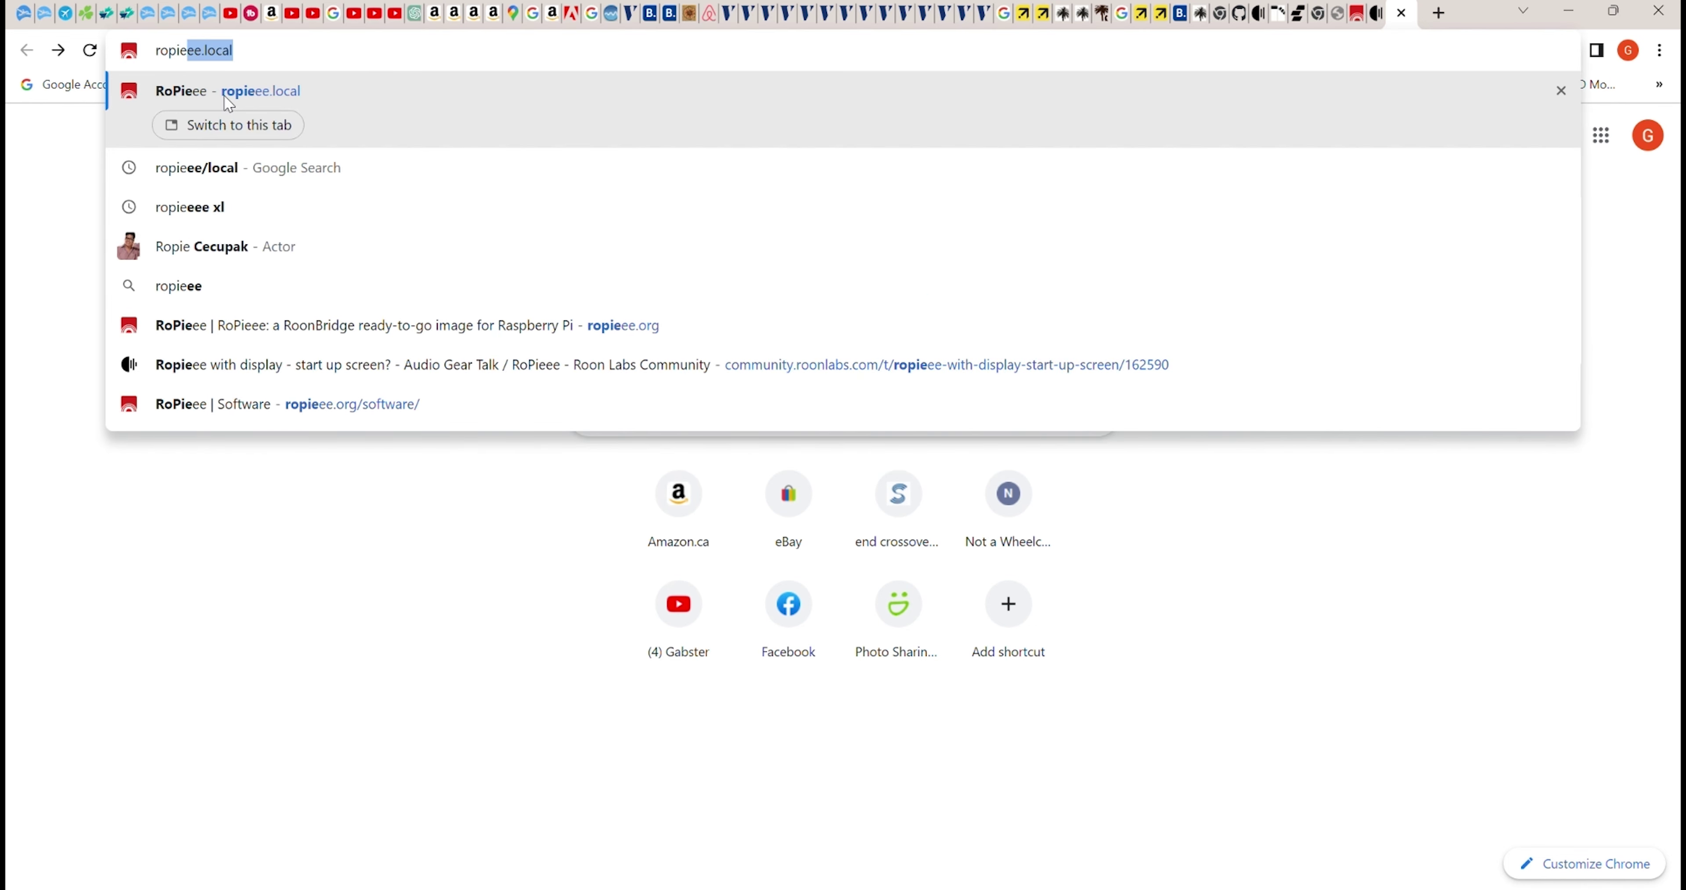
text(eee)
text(.)
key(BackSpace)
key(BackSpace)
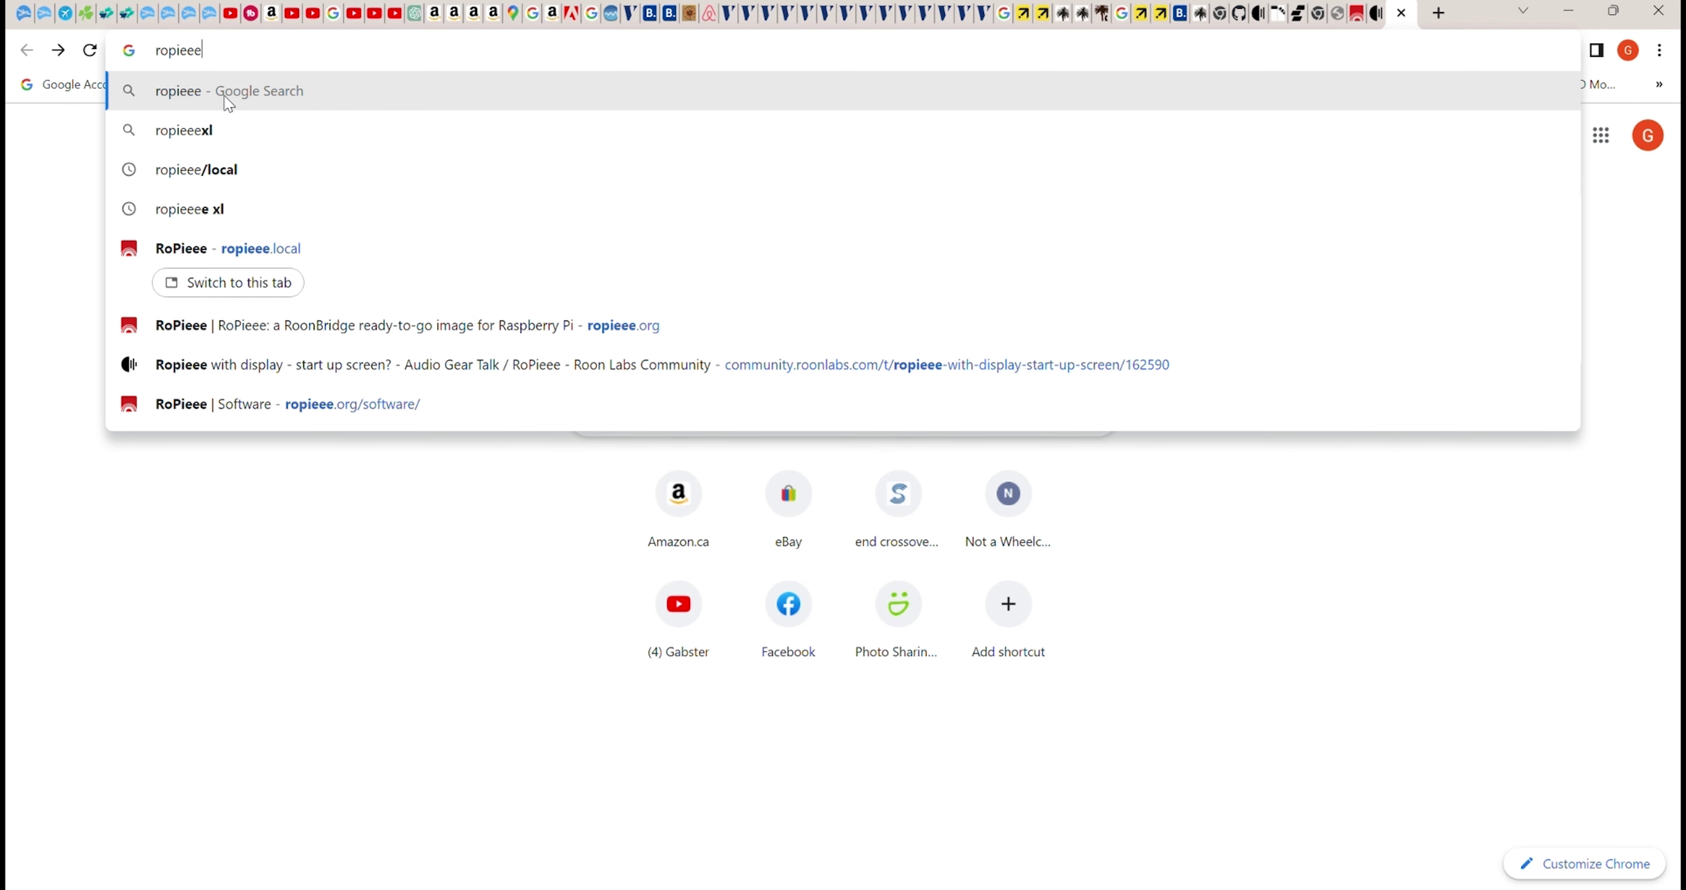
text(.loca)
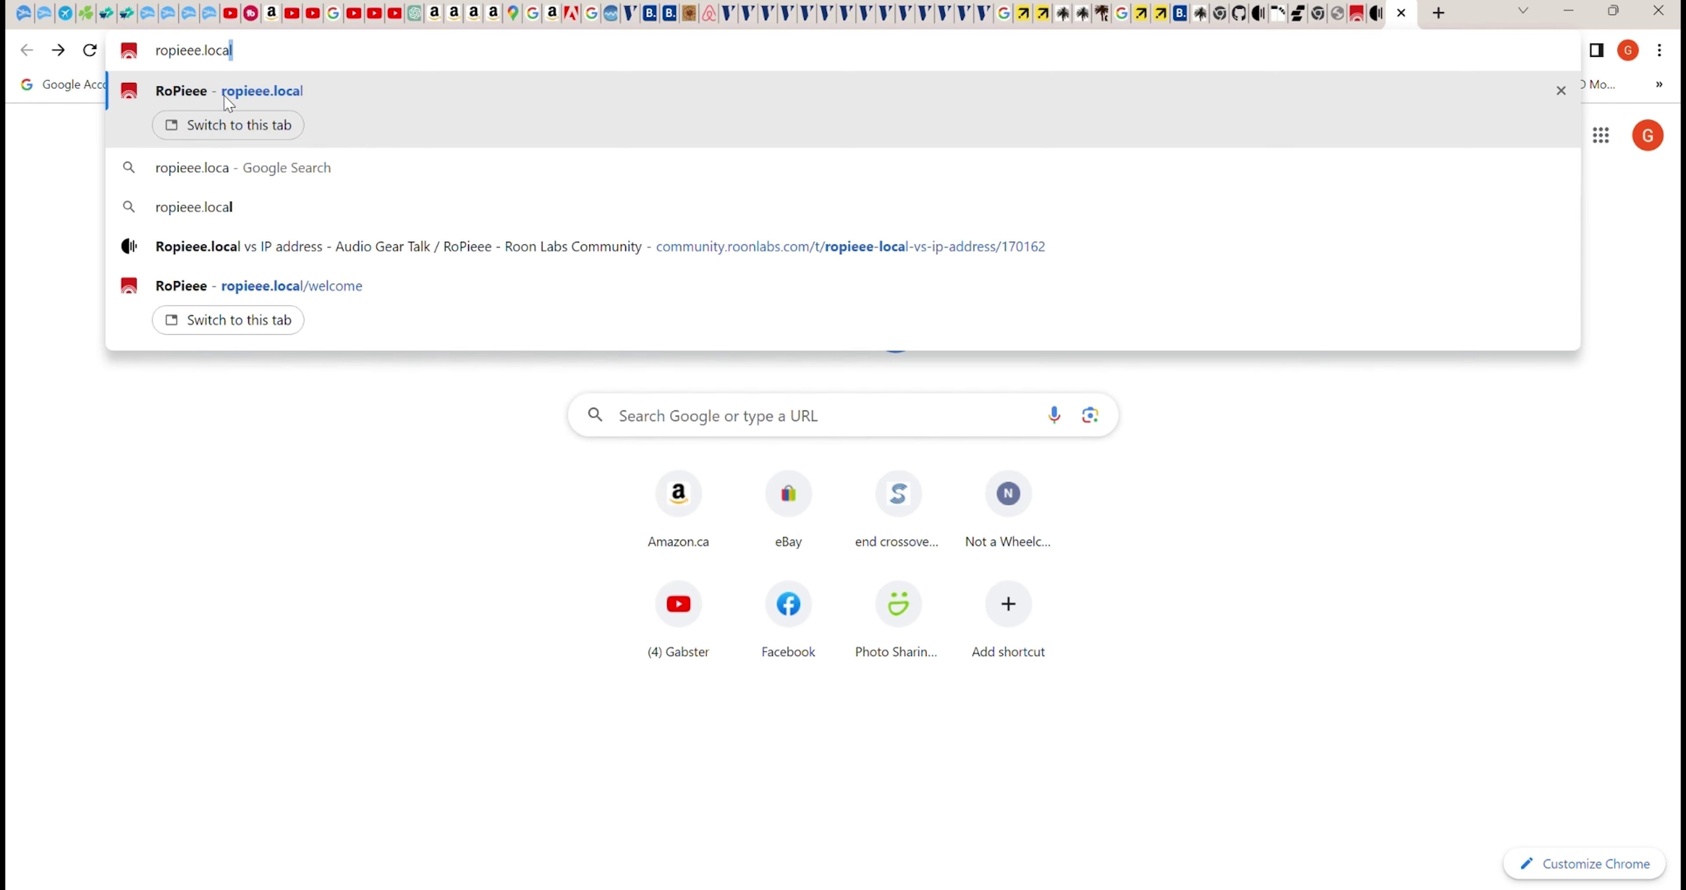
text(l)
key(Return)
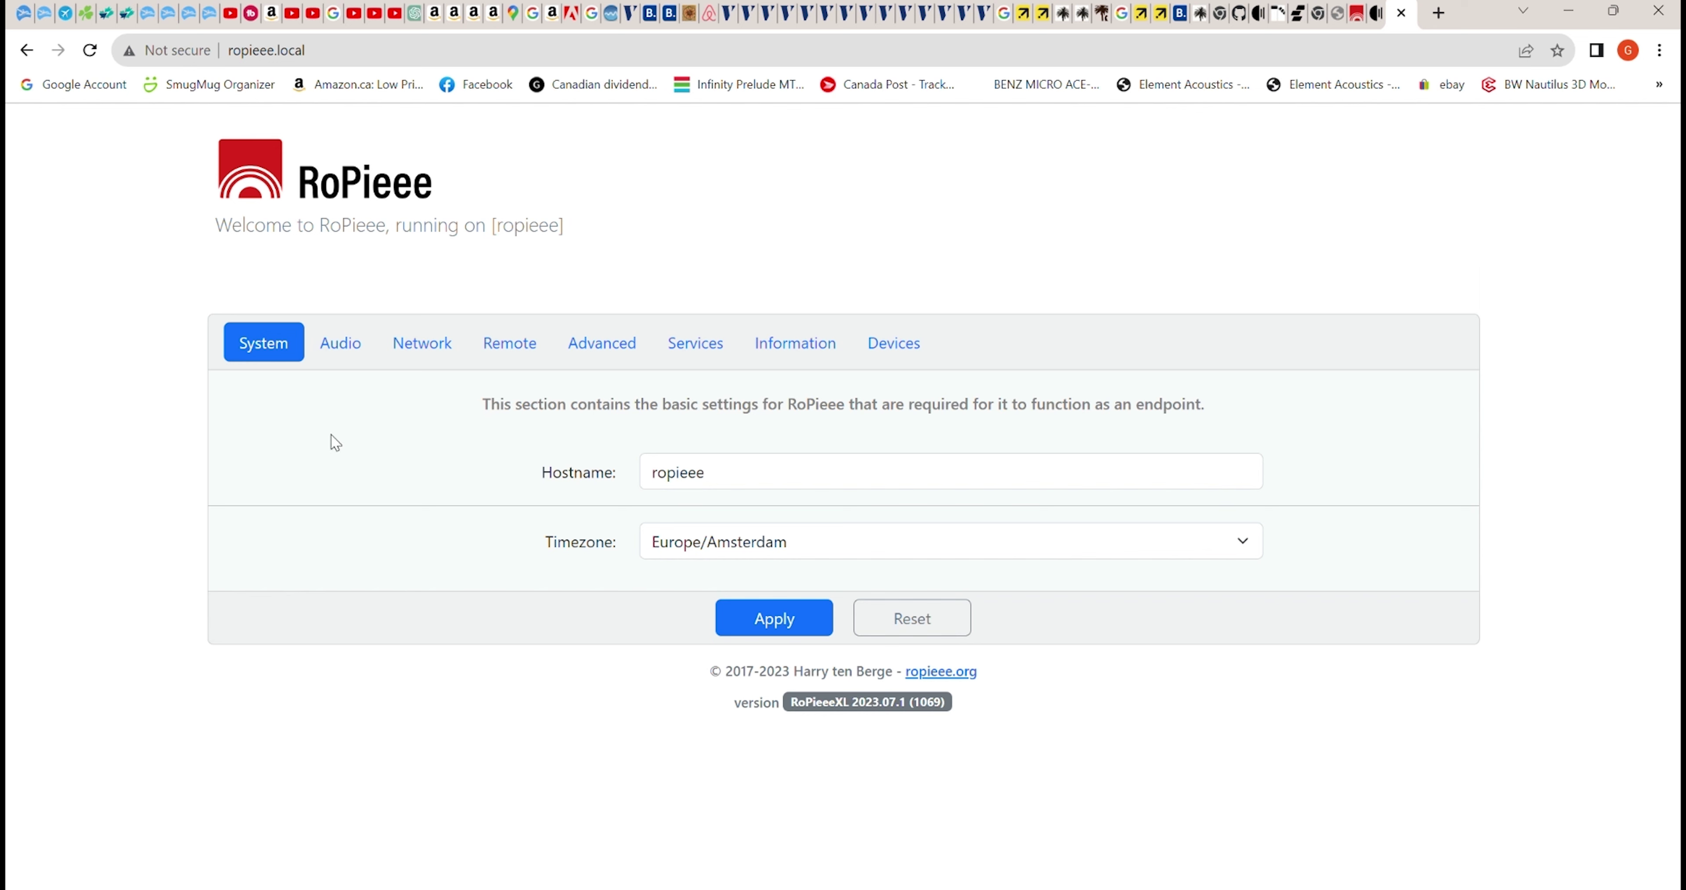
Save the hostname Gabster D9 and the timezone Canada/Pacific, and configure the device with these changes
double_click(727, 478)
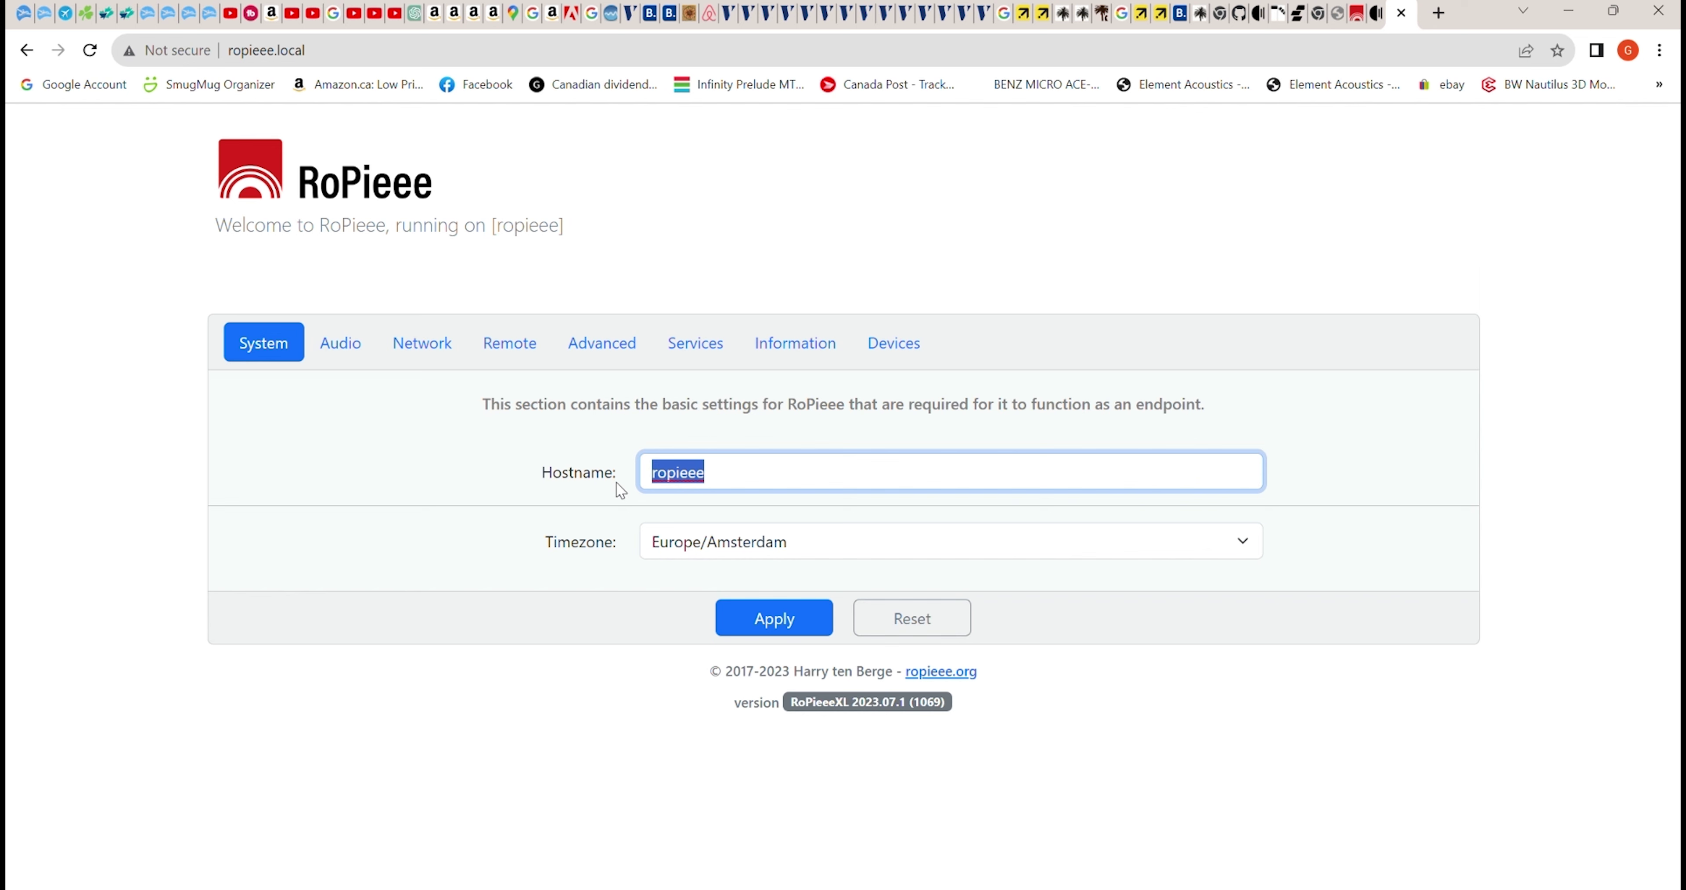
text(Gabster D)
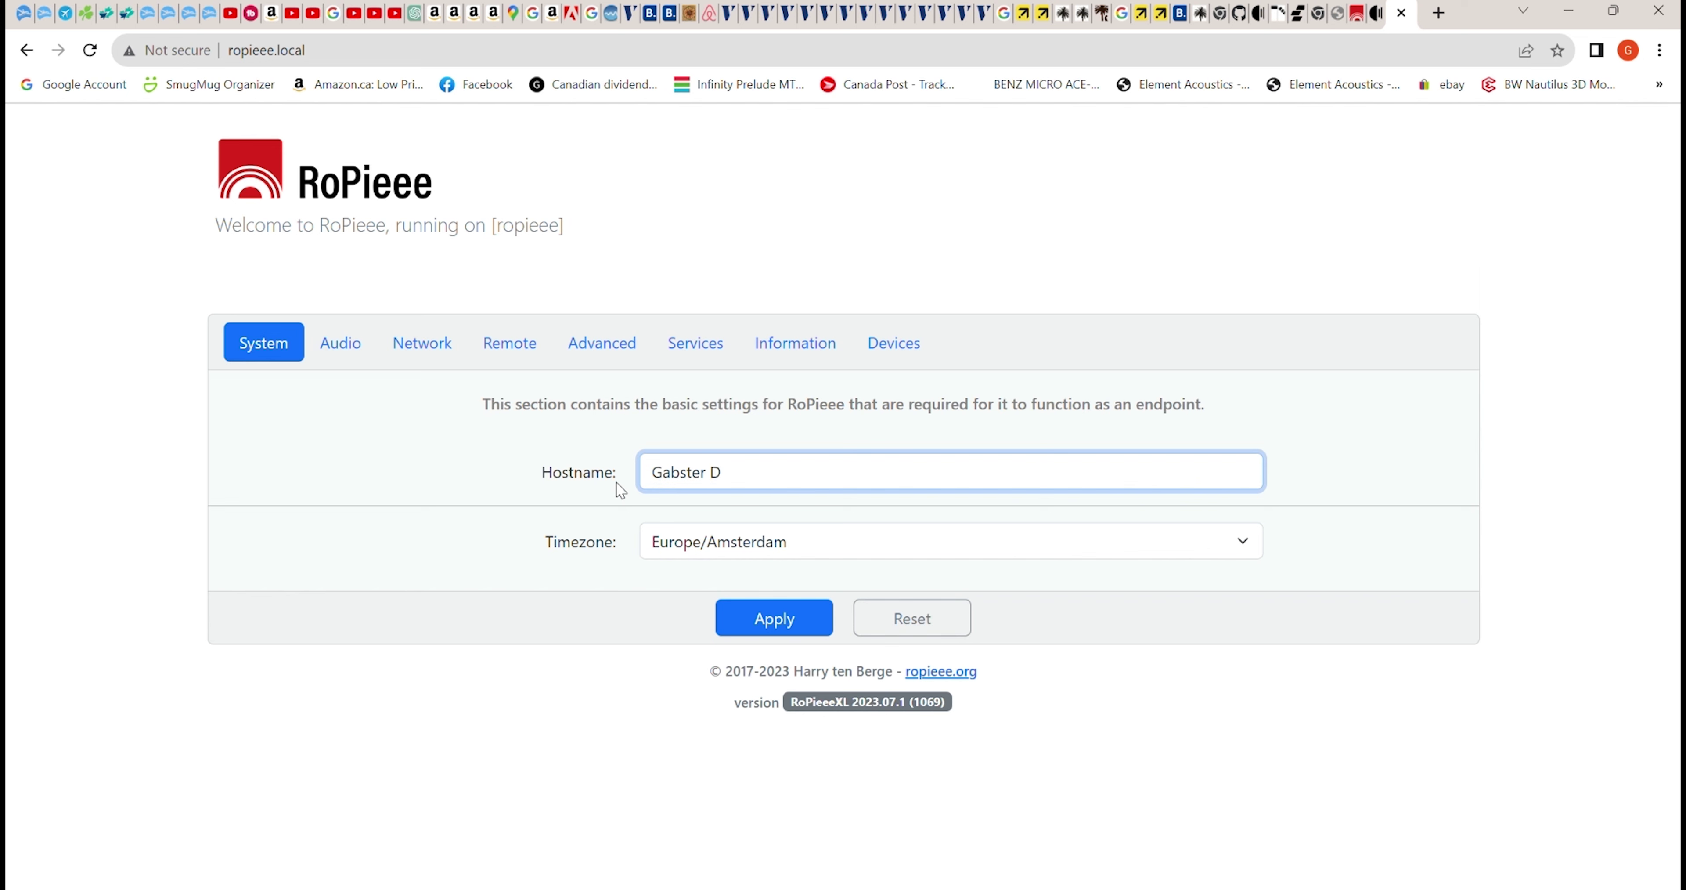
text(9)
key(Tab)
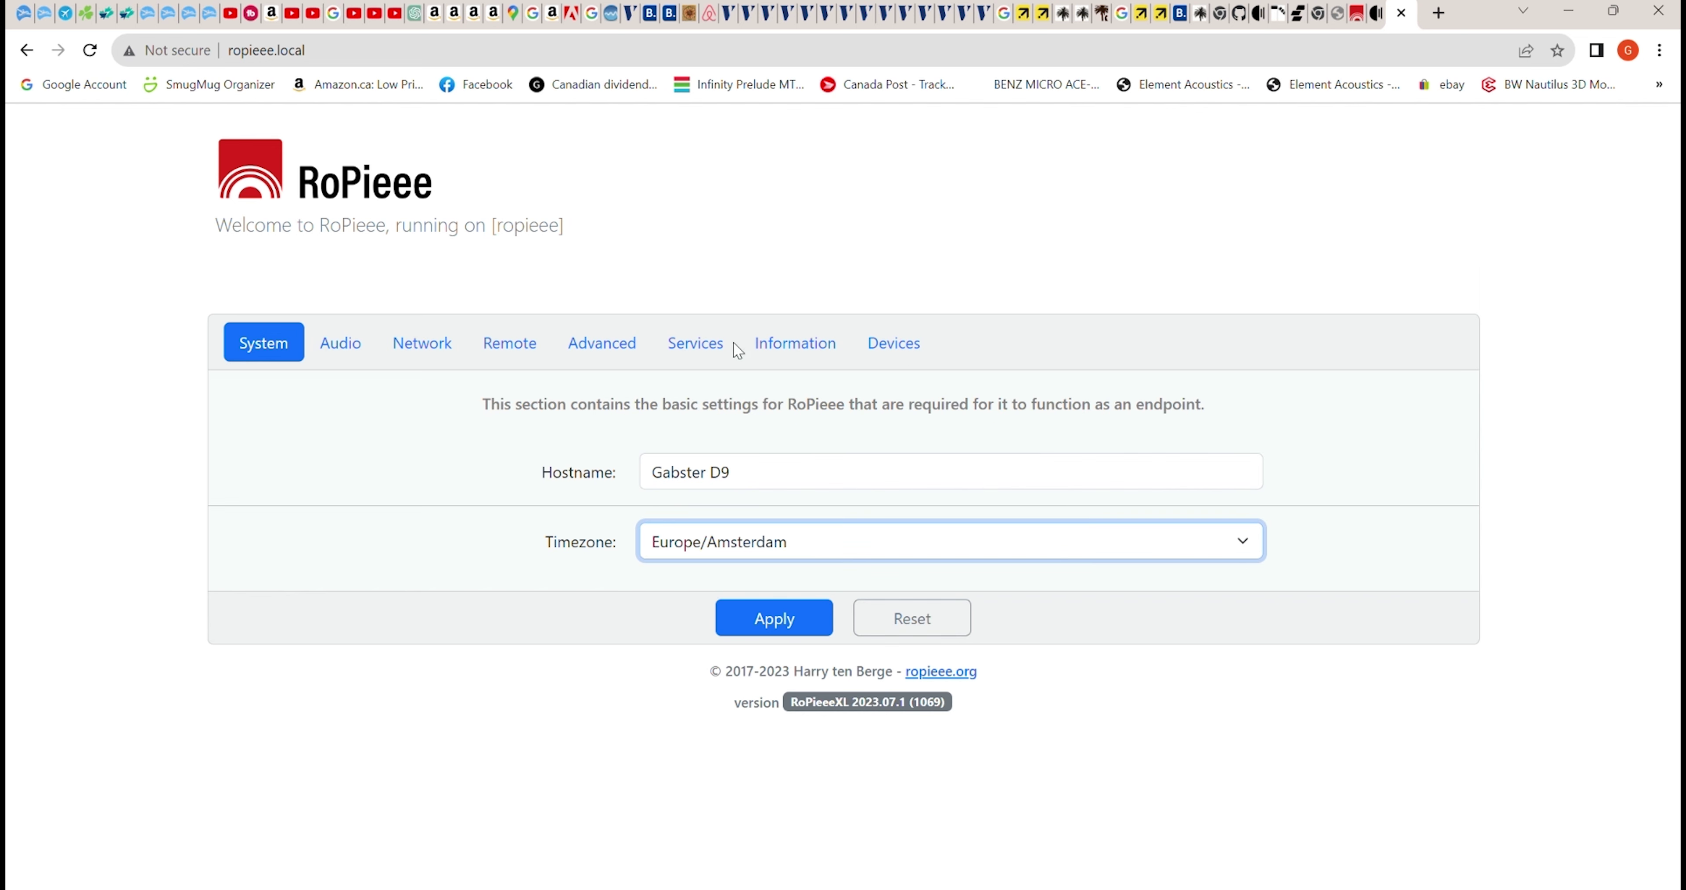
text(Canada/Pacific)
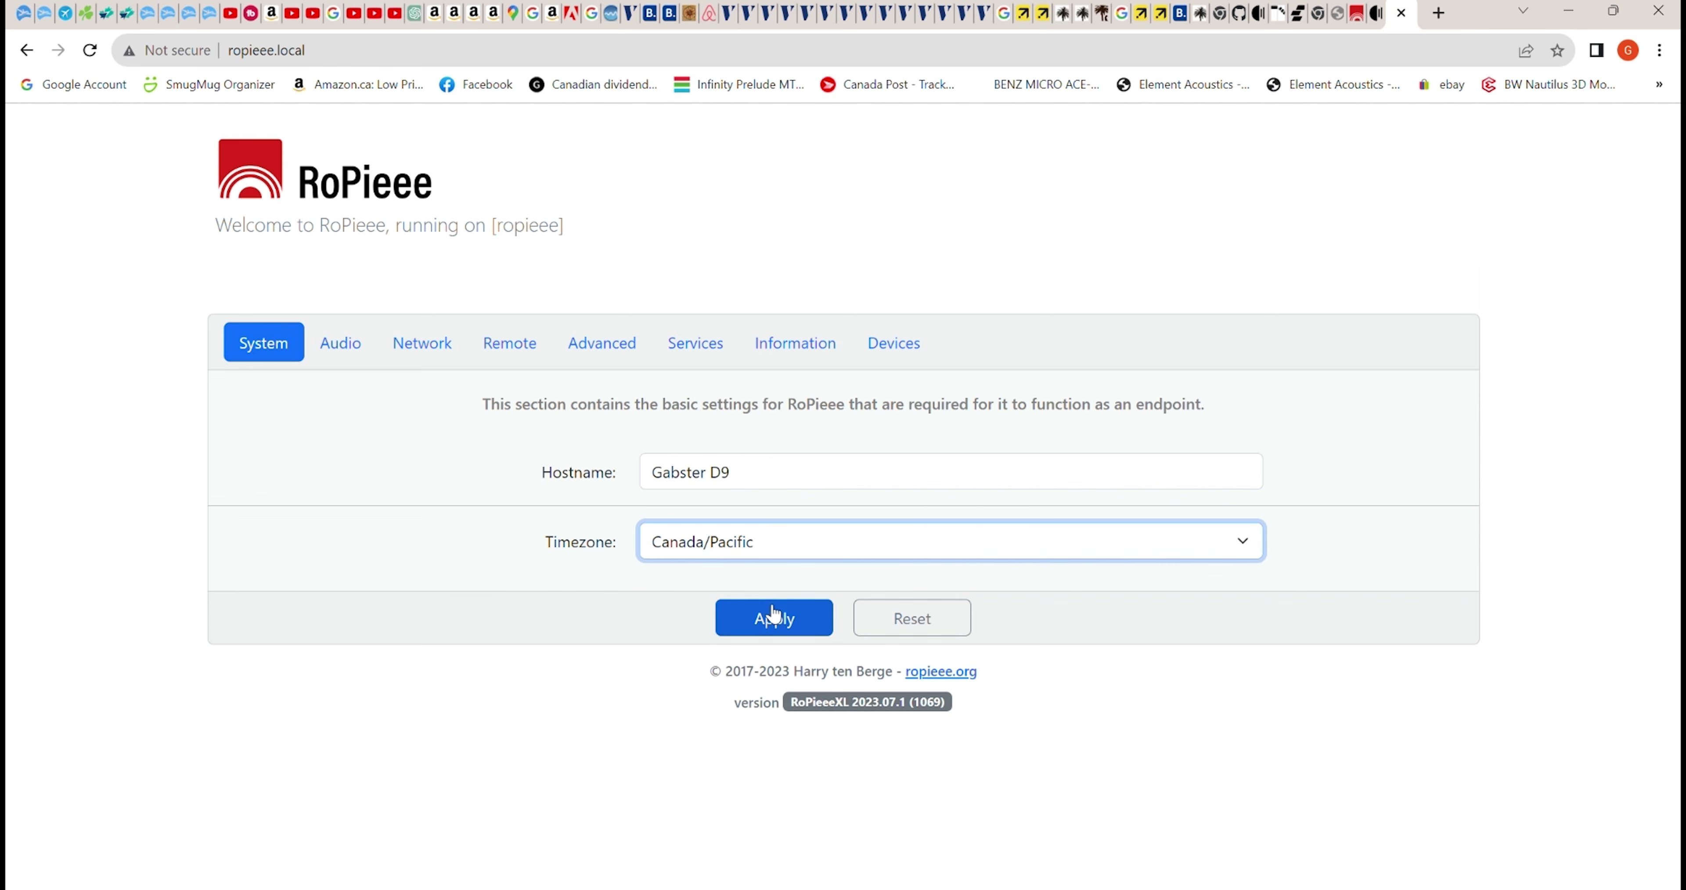
click(763, 630)
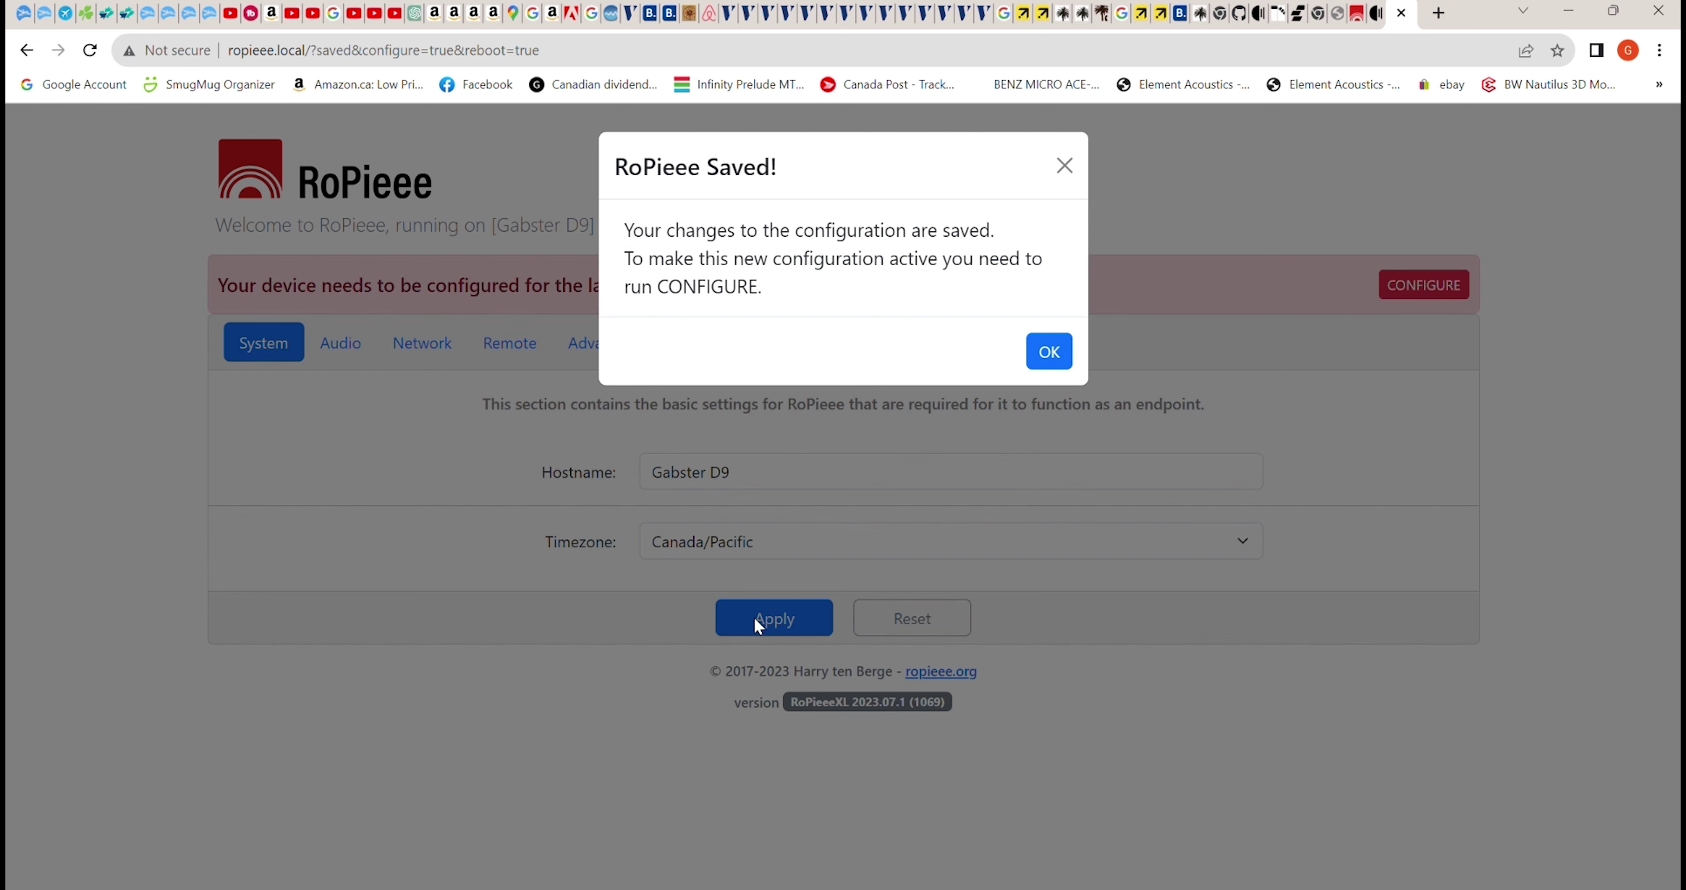
click(1050, 352)
click(1405, 293)
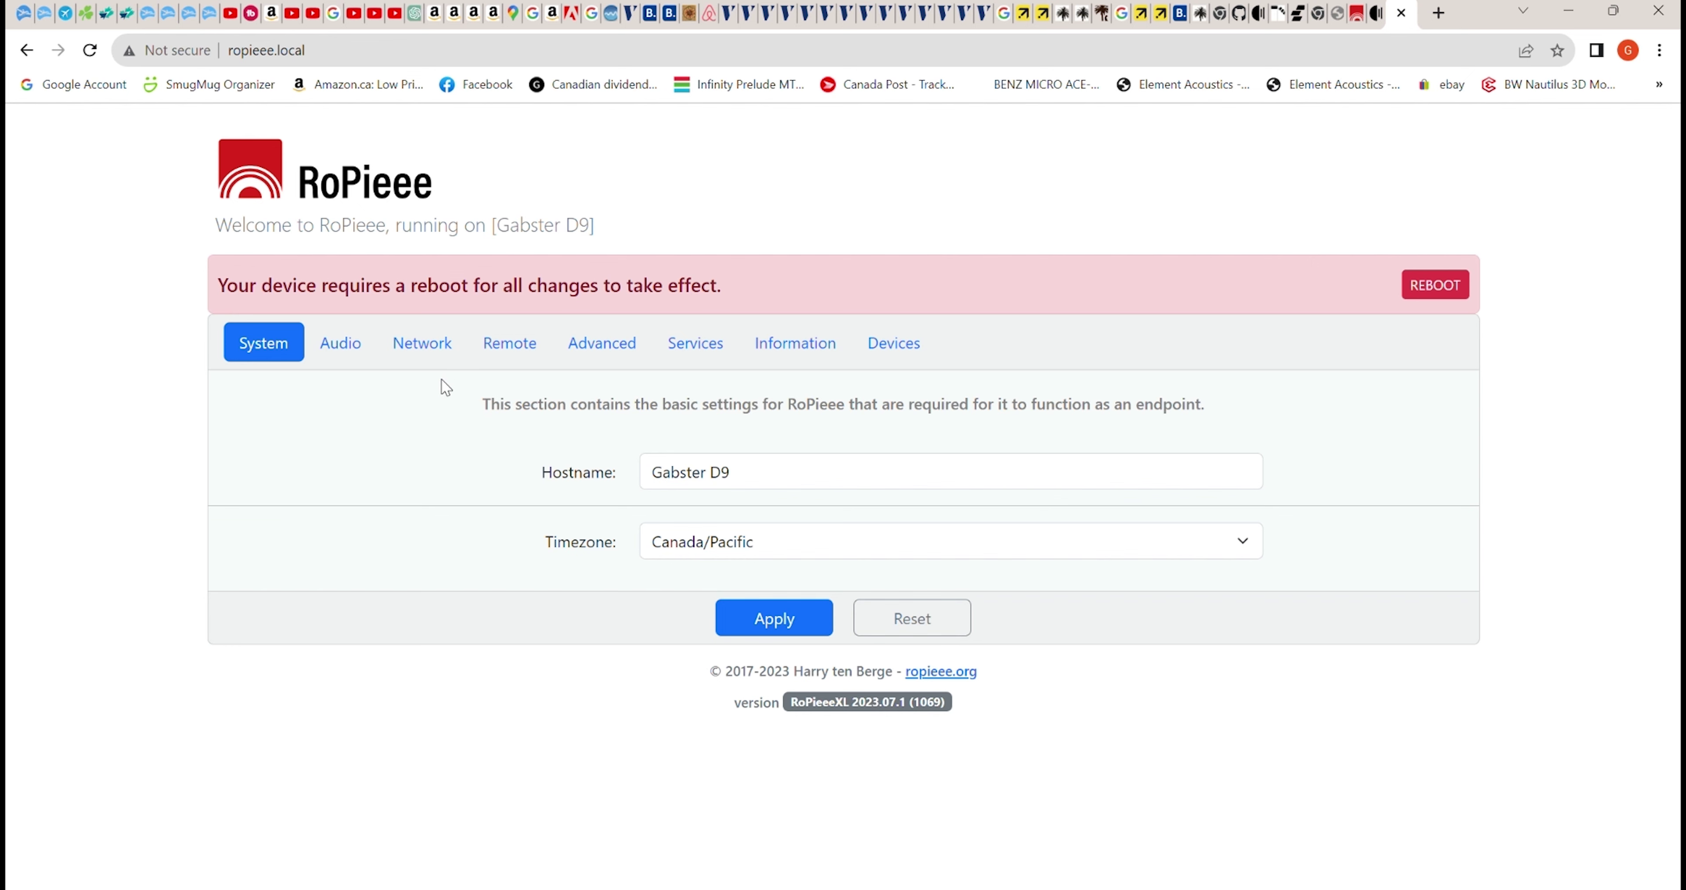
Set the audio HAT to Raspberry Pi DAC (Generic I2S) with USB audio disabled, and configure the device with the saved audio settings
click(356, 357)
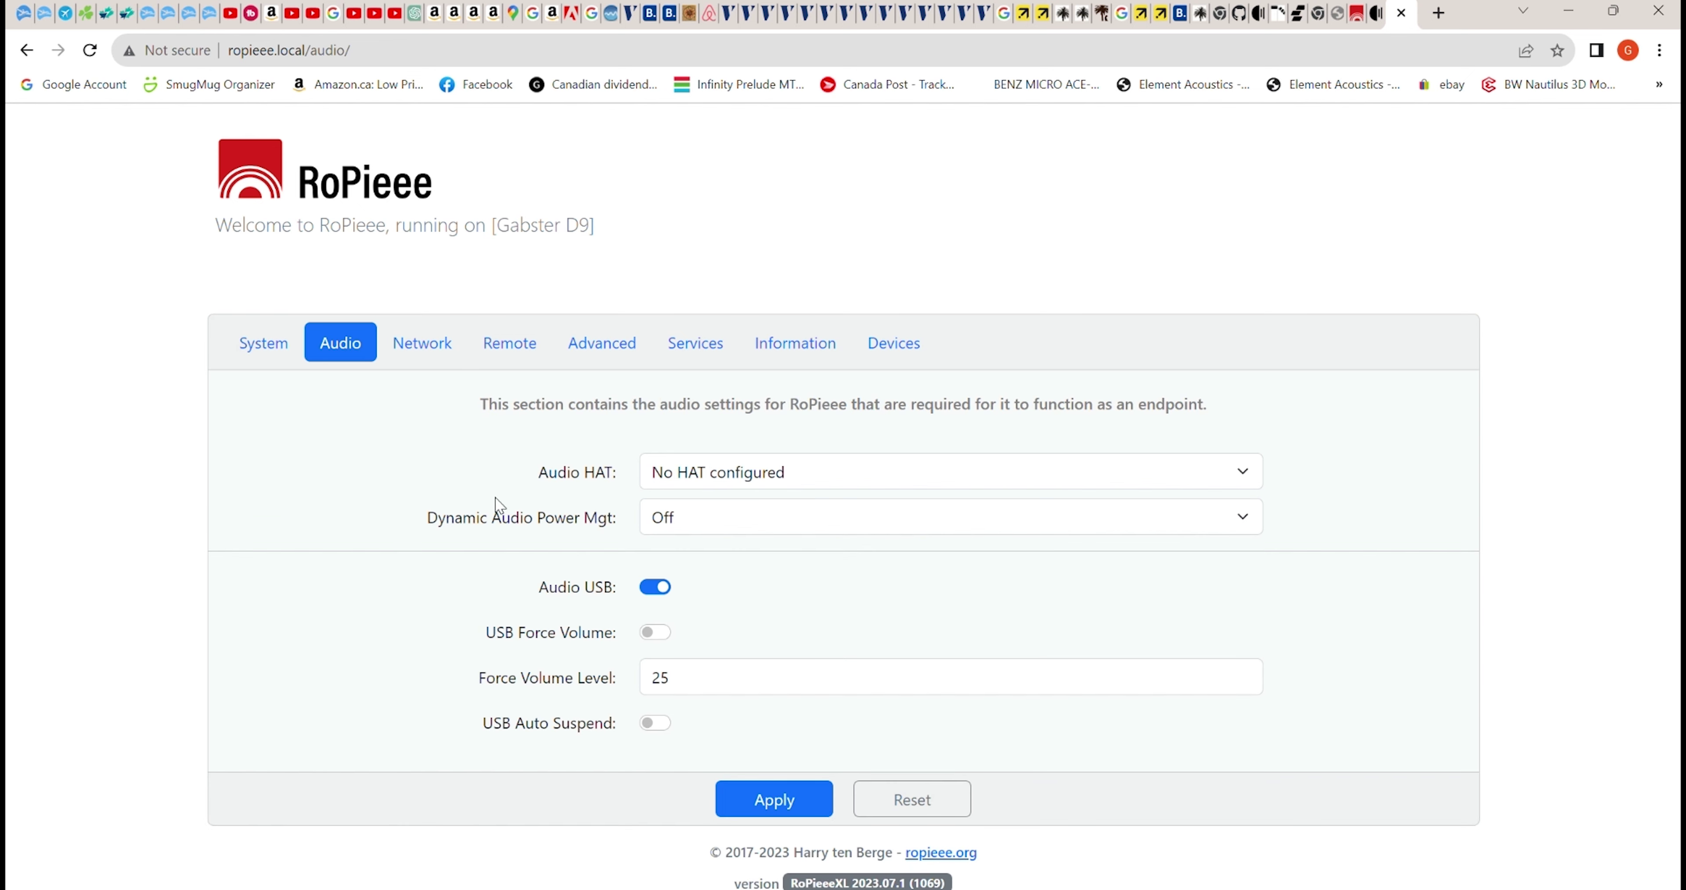
click(851, 476)
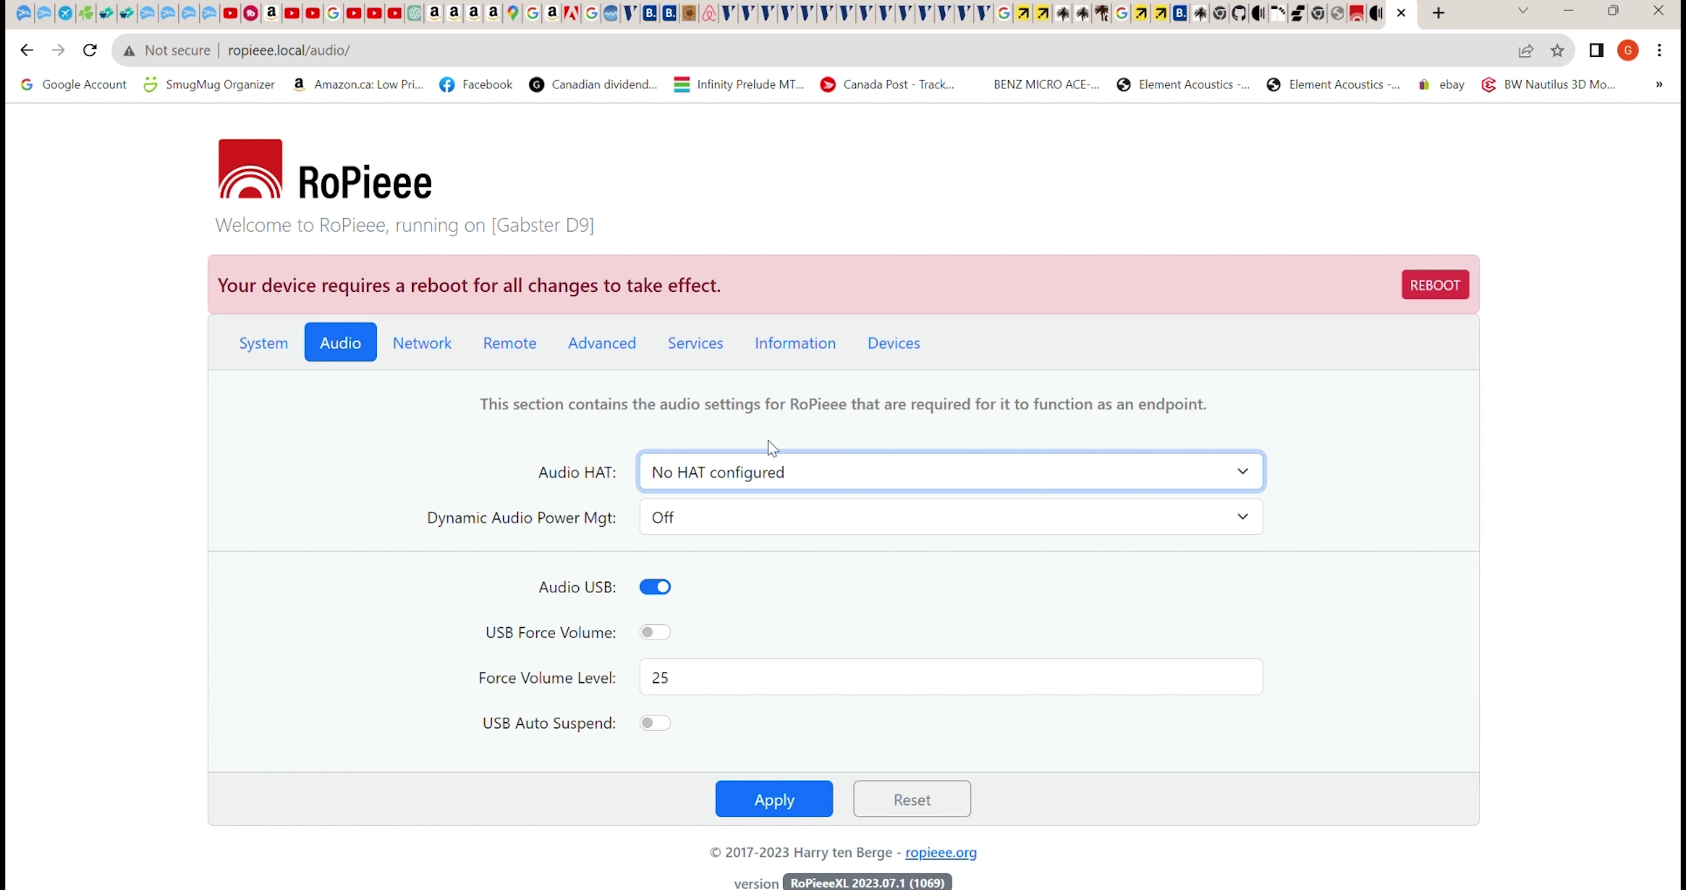
key(Down)
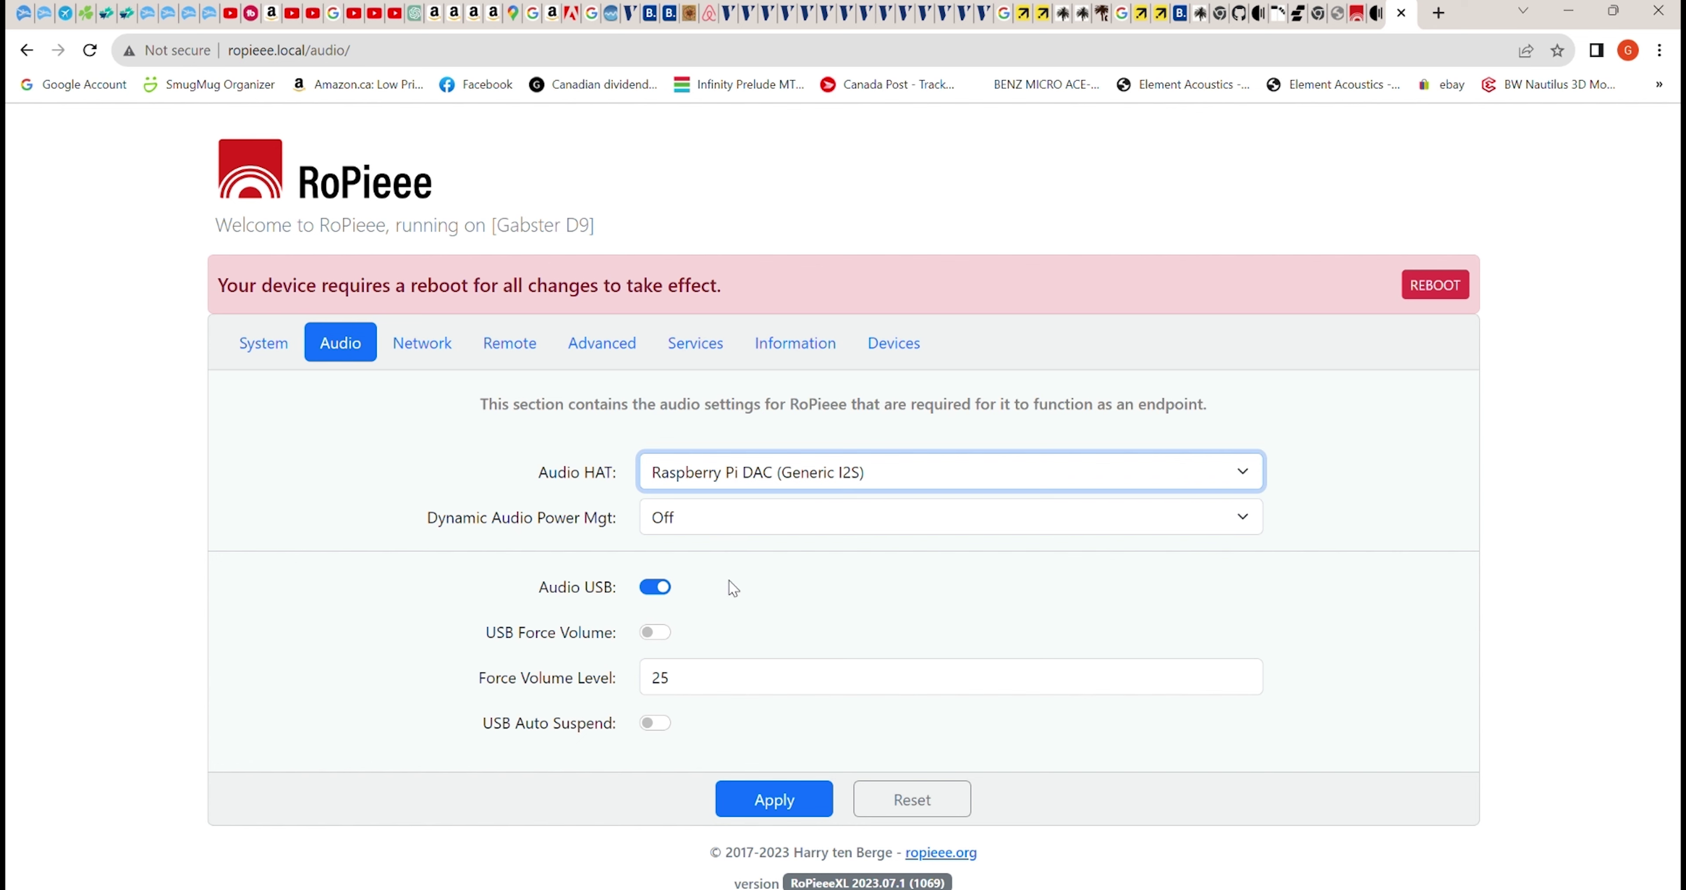
click(660, 595)
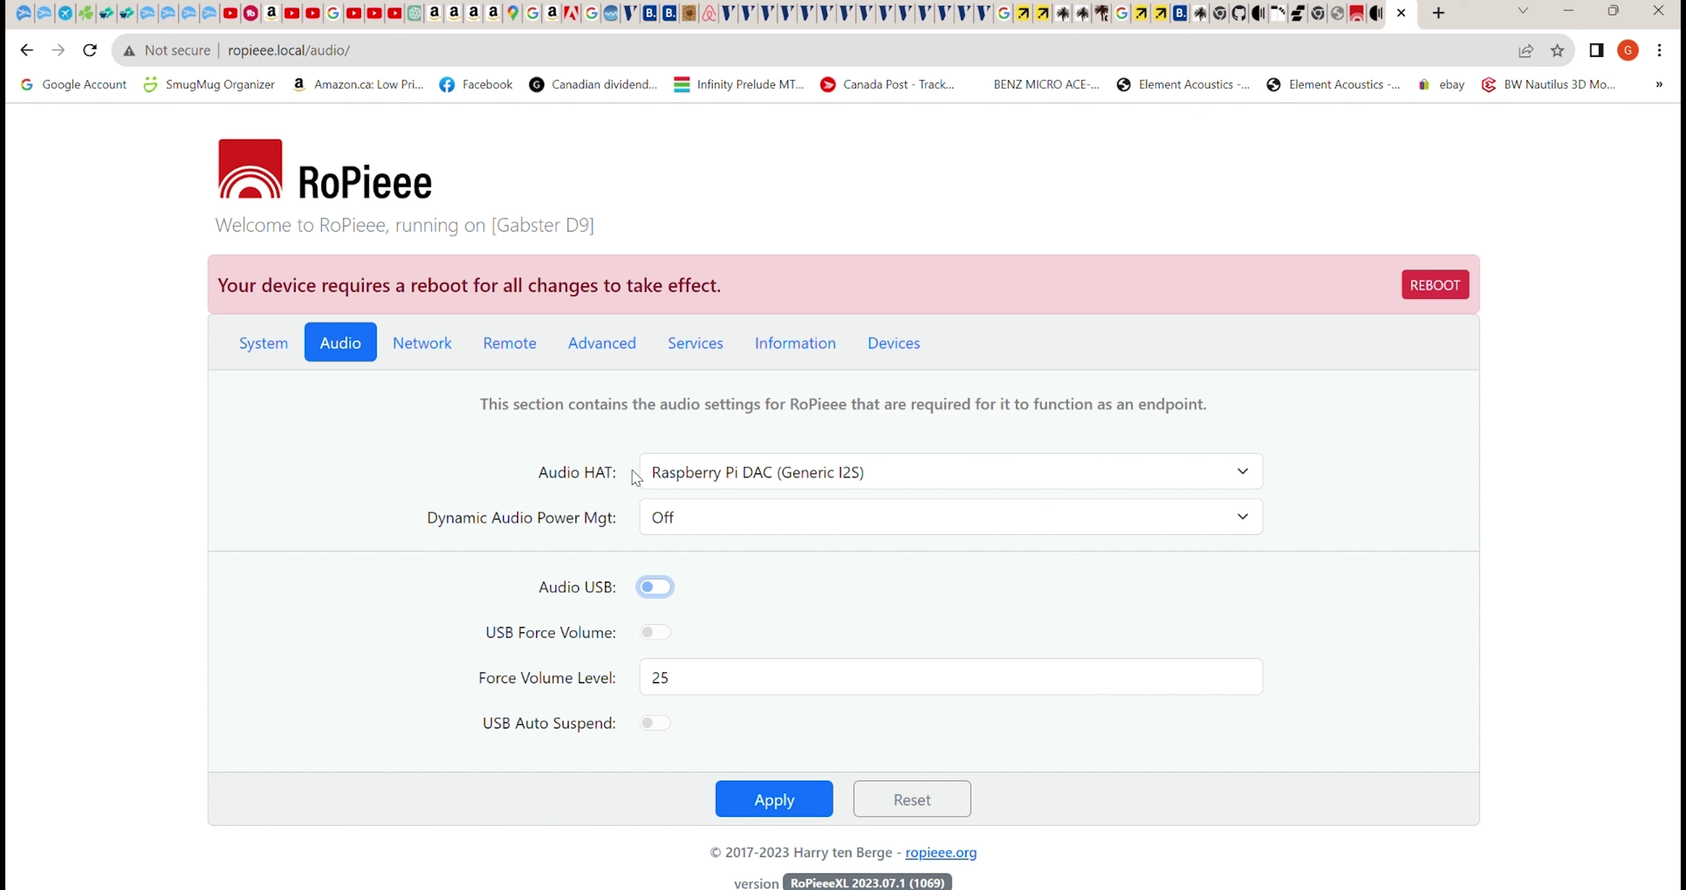
click(771, 800)
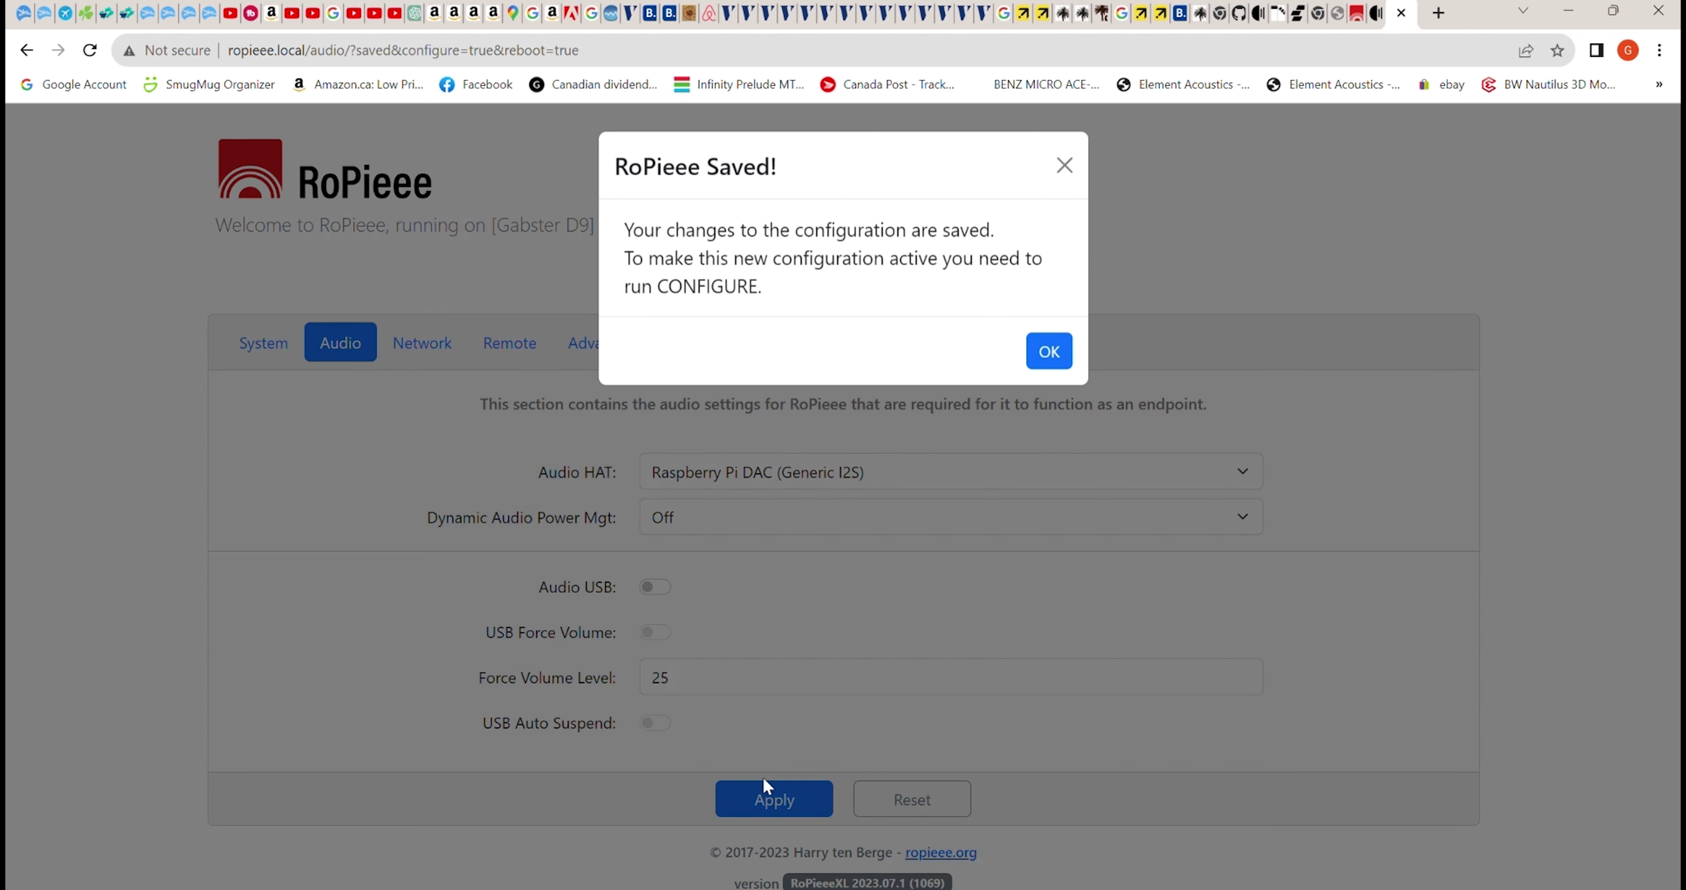
click(1049, 353)
click(1424, 285)
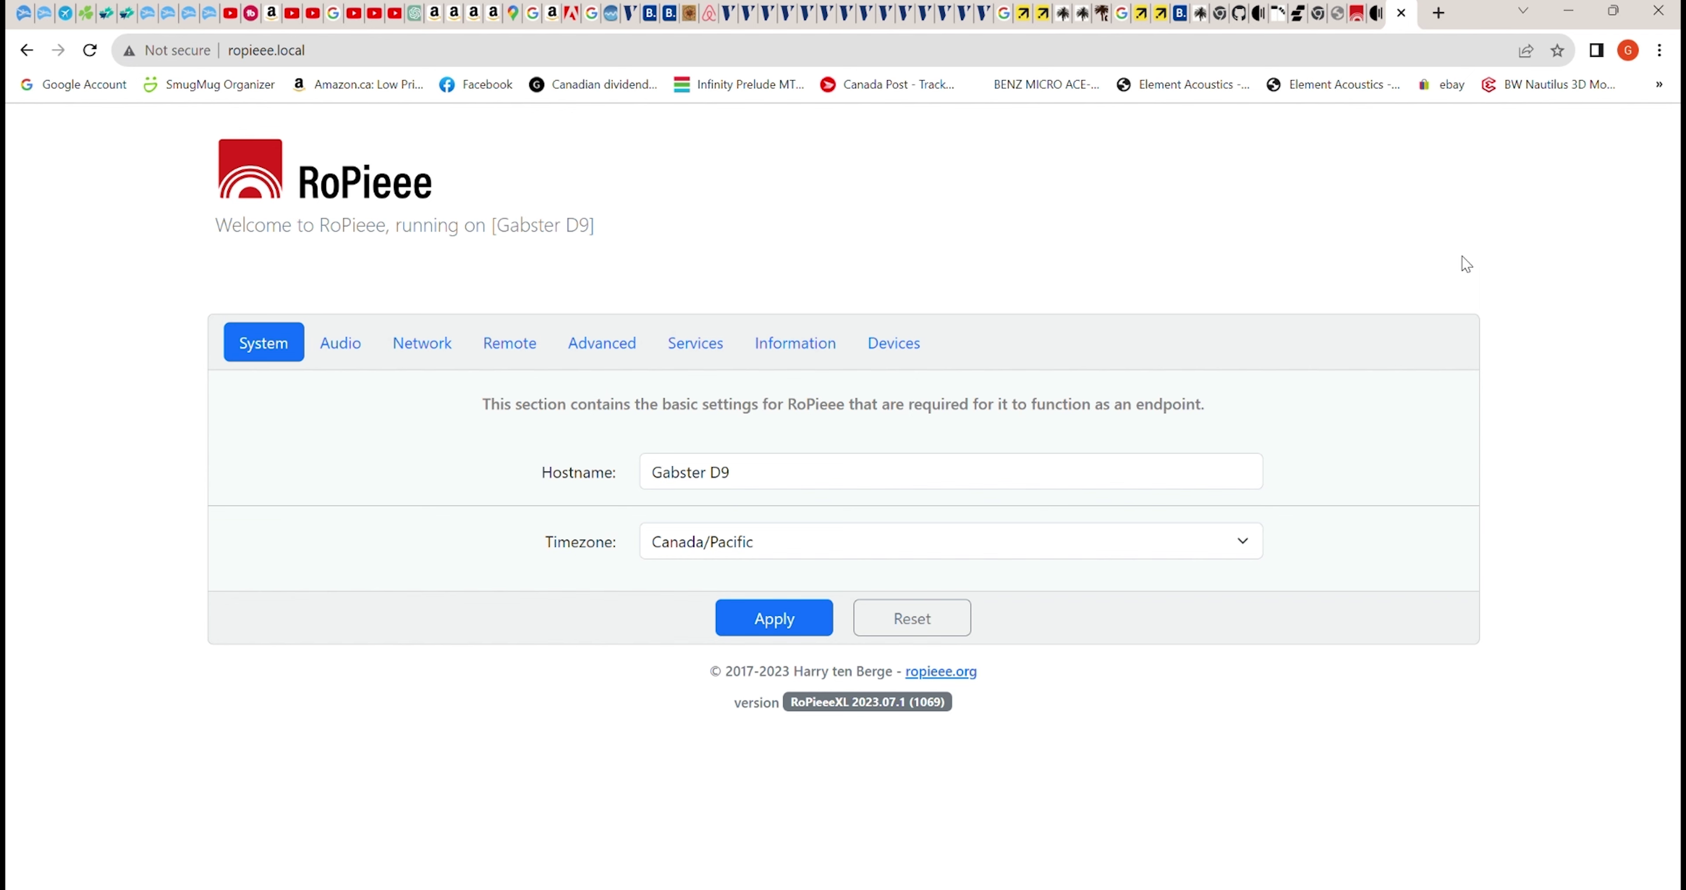
Enable wireless in the network settings and scan for networks to select the home Wi-Fi on the Raspberry Pi On-Board WiFi interface
click(432, 355)
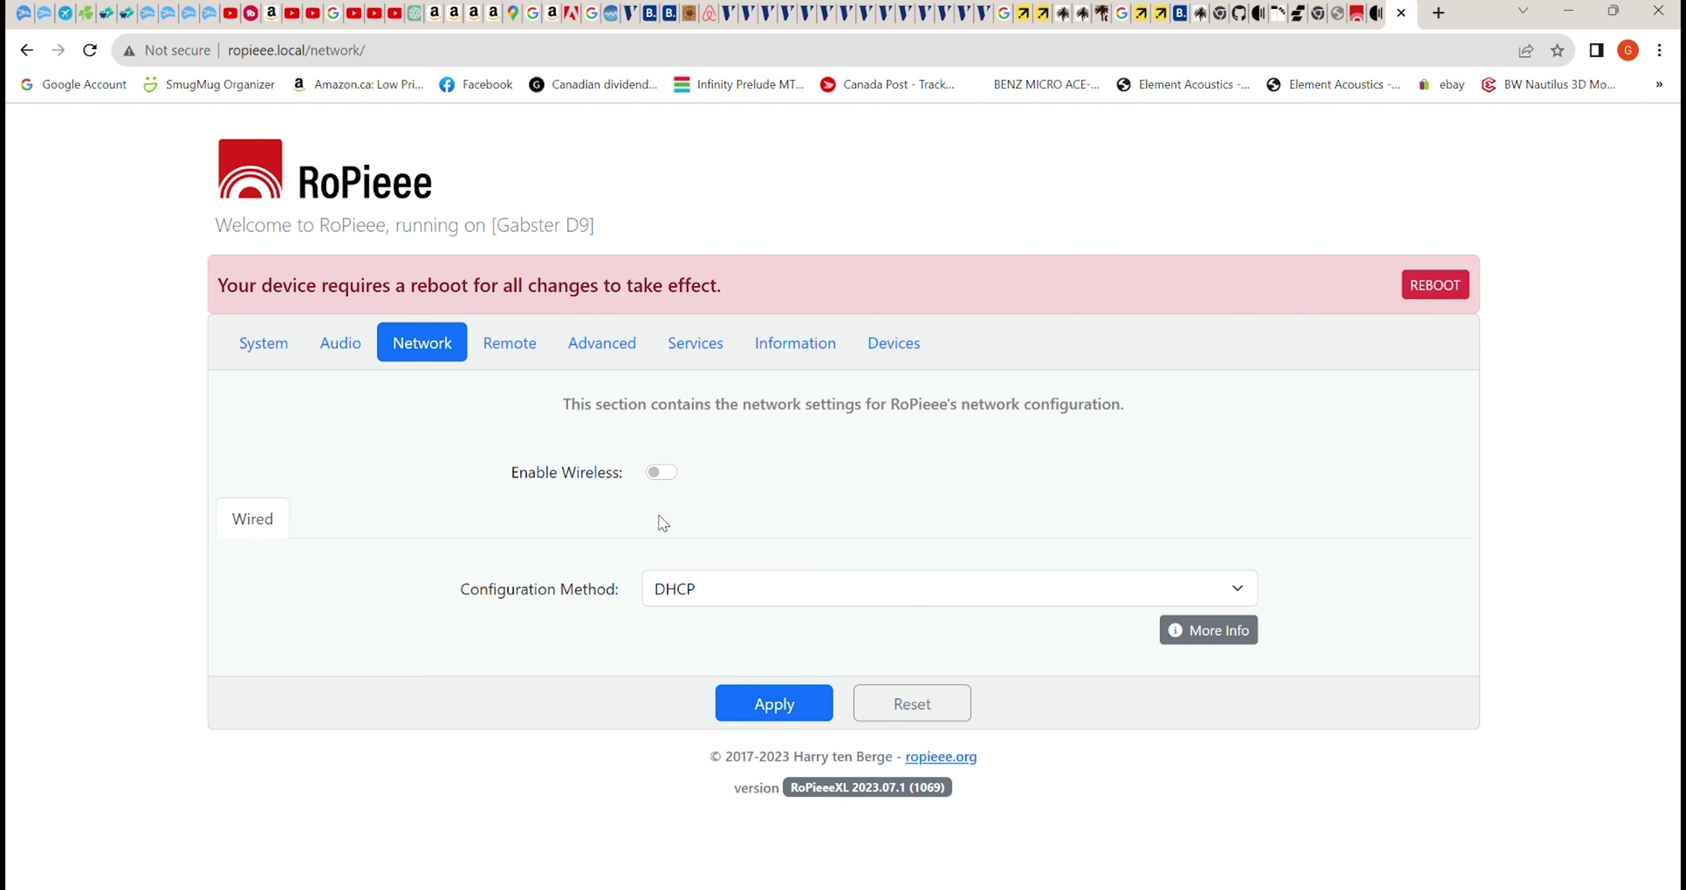
click(654, 473)
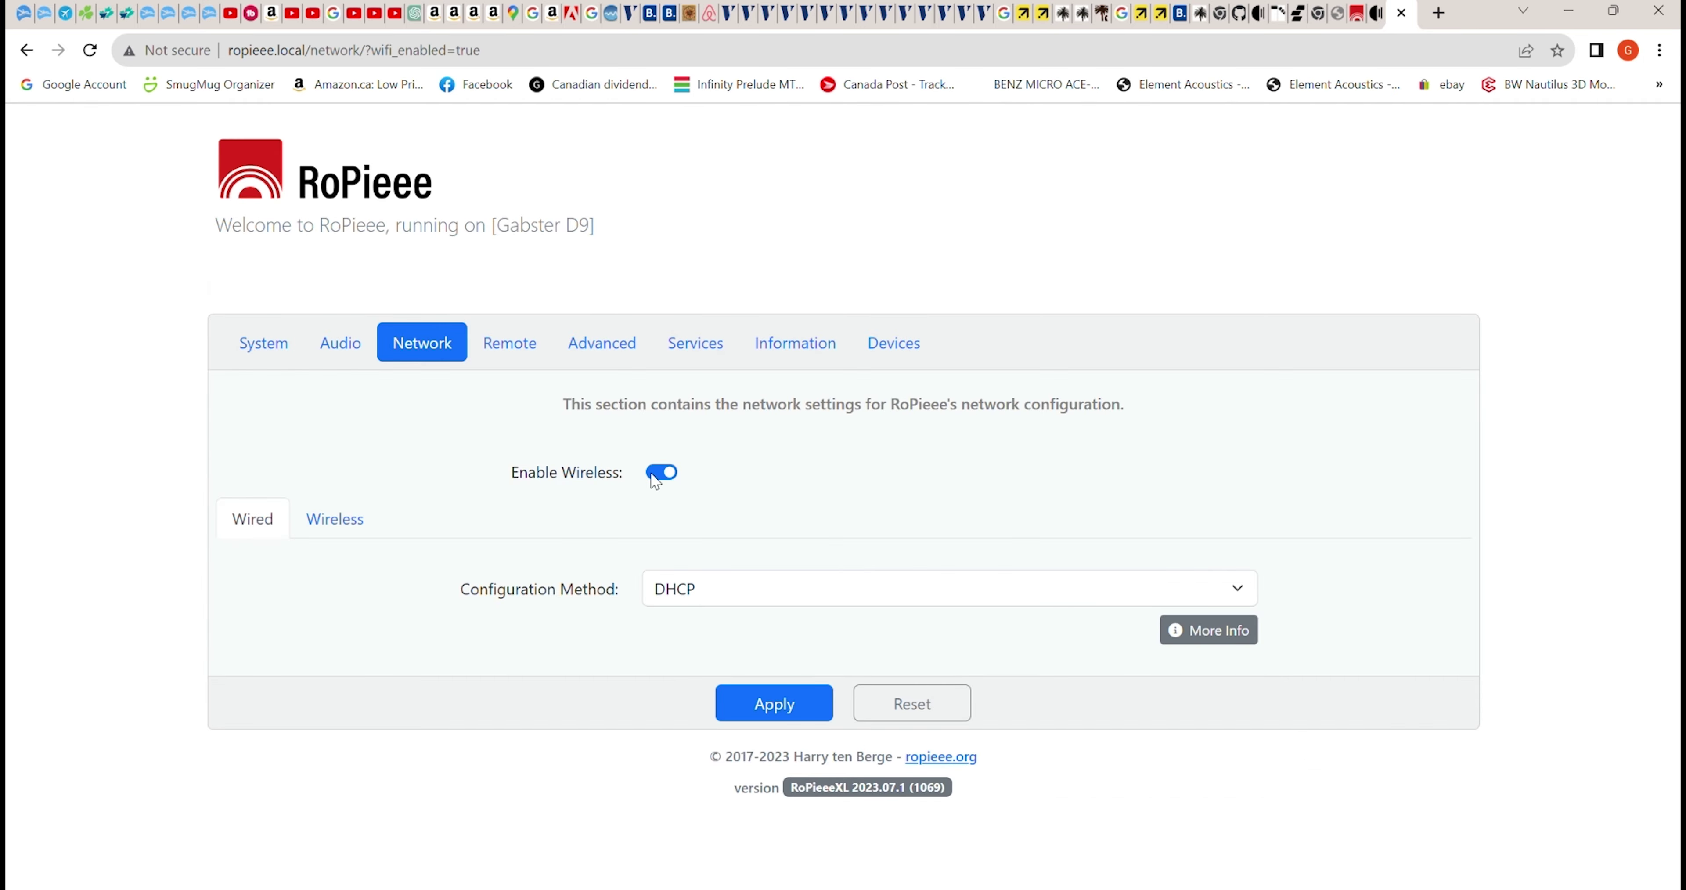
click(335, 530)
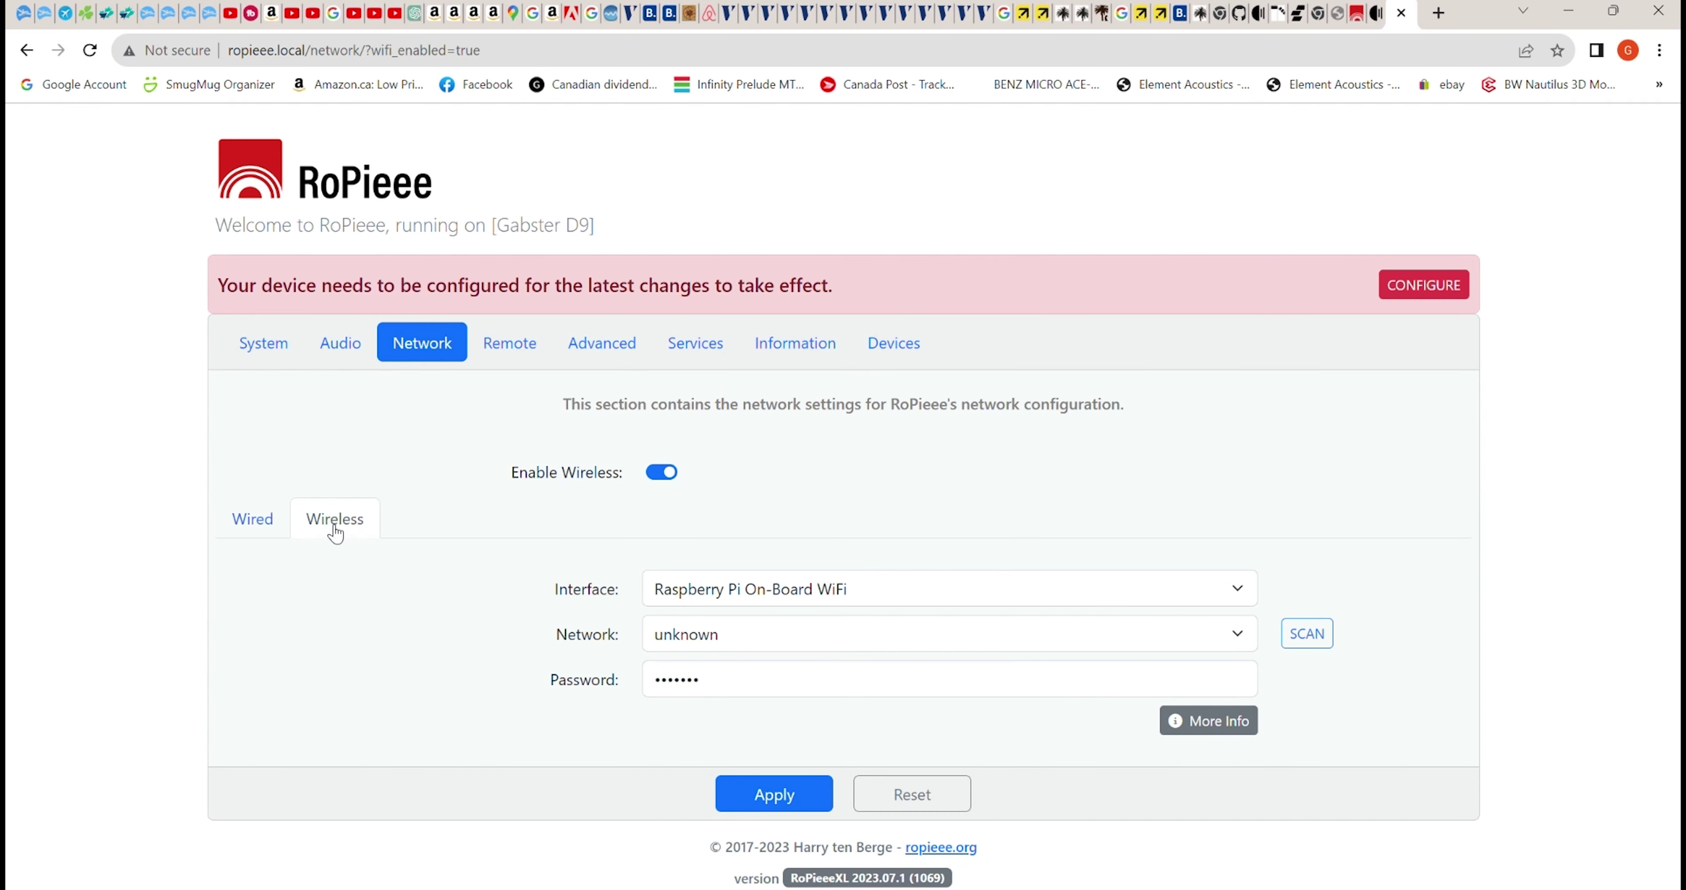
click(760, 635)
click(1306, 633)
Enter the Wi-Fi password, save the wireless settings and configure the device with them
drag(719, 684, 635, 689)
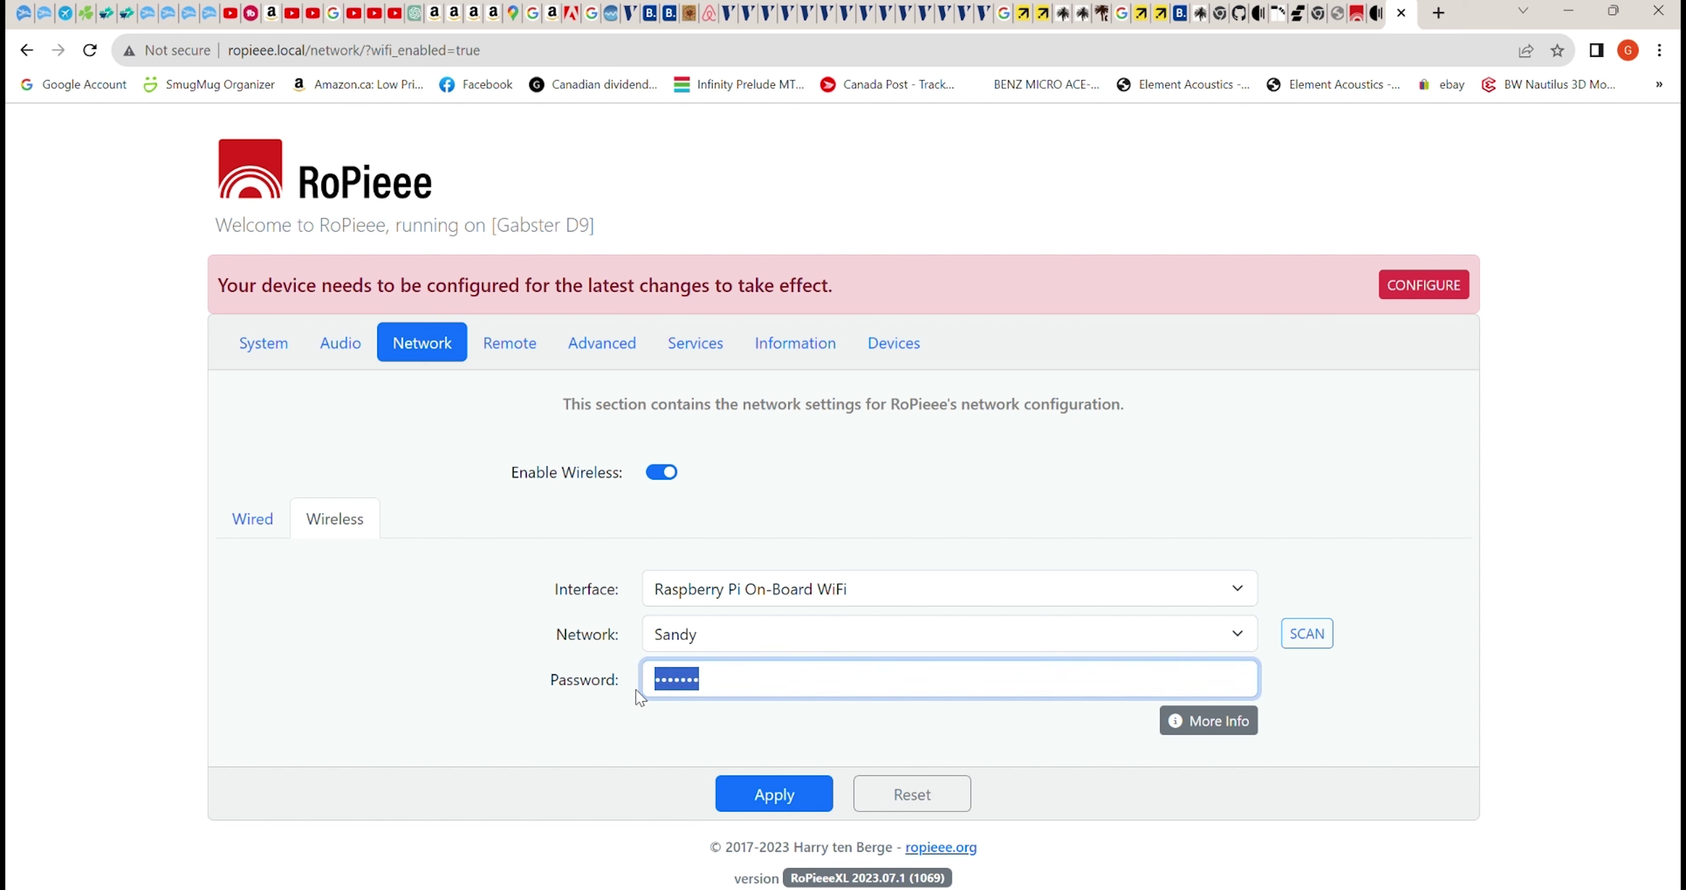
text(s••••••••••)
click(773, 795)
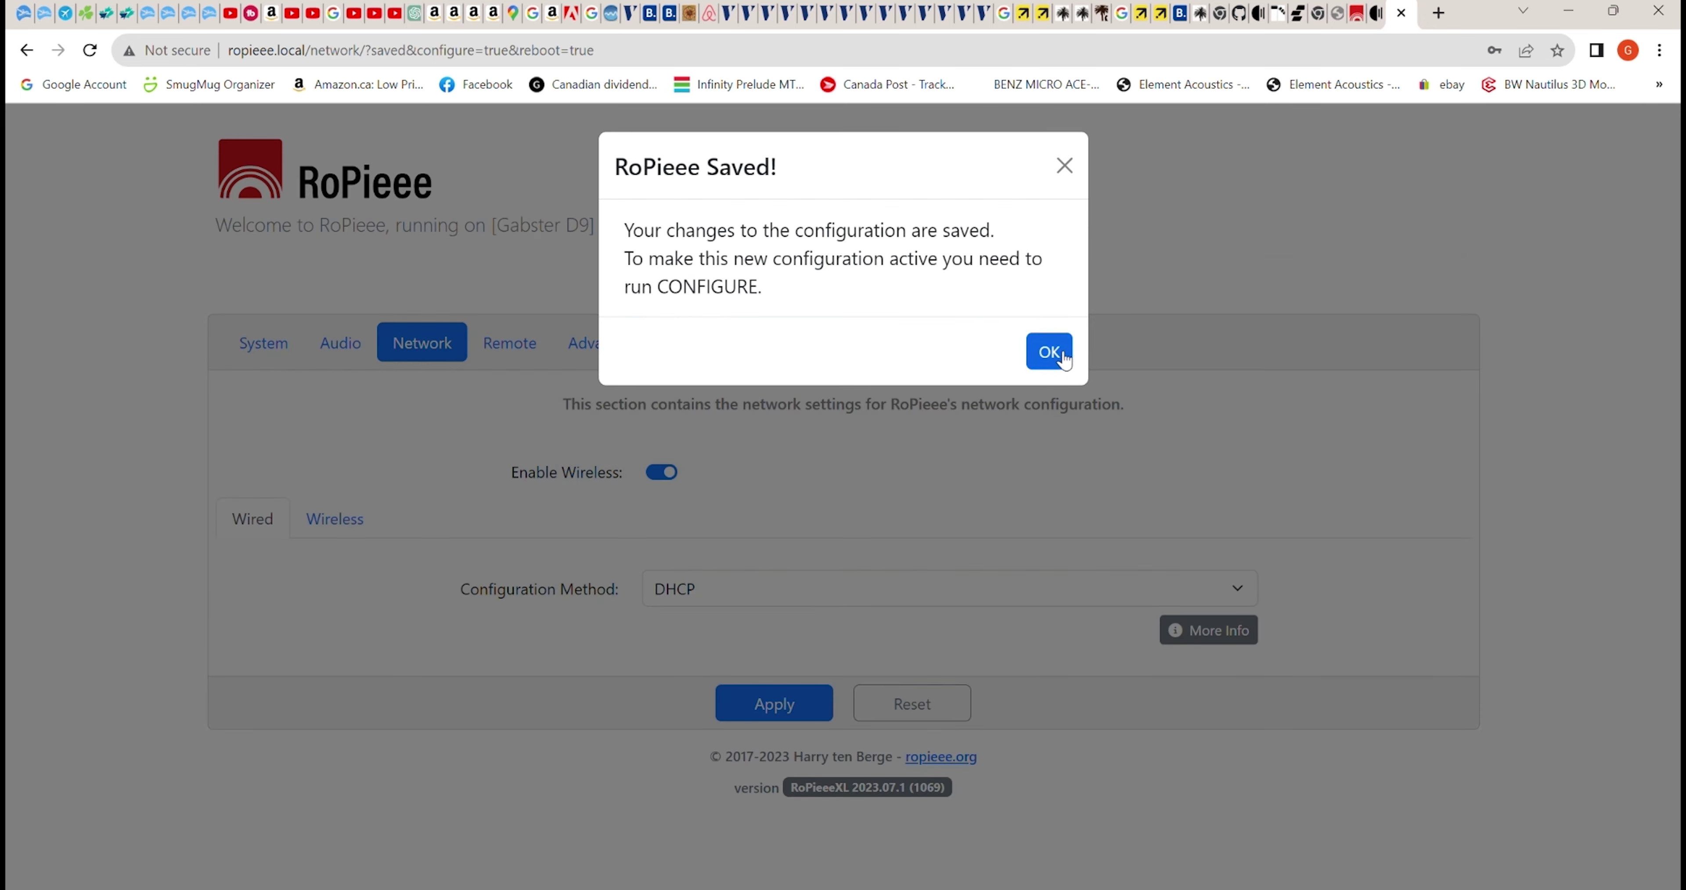
click(1054, 351)
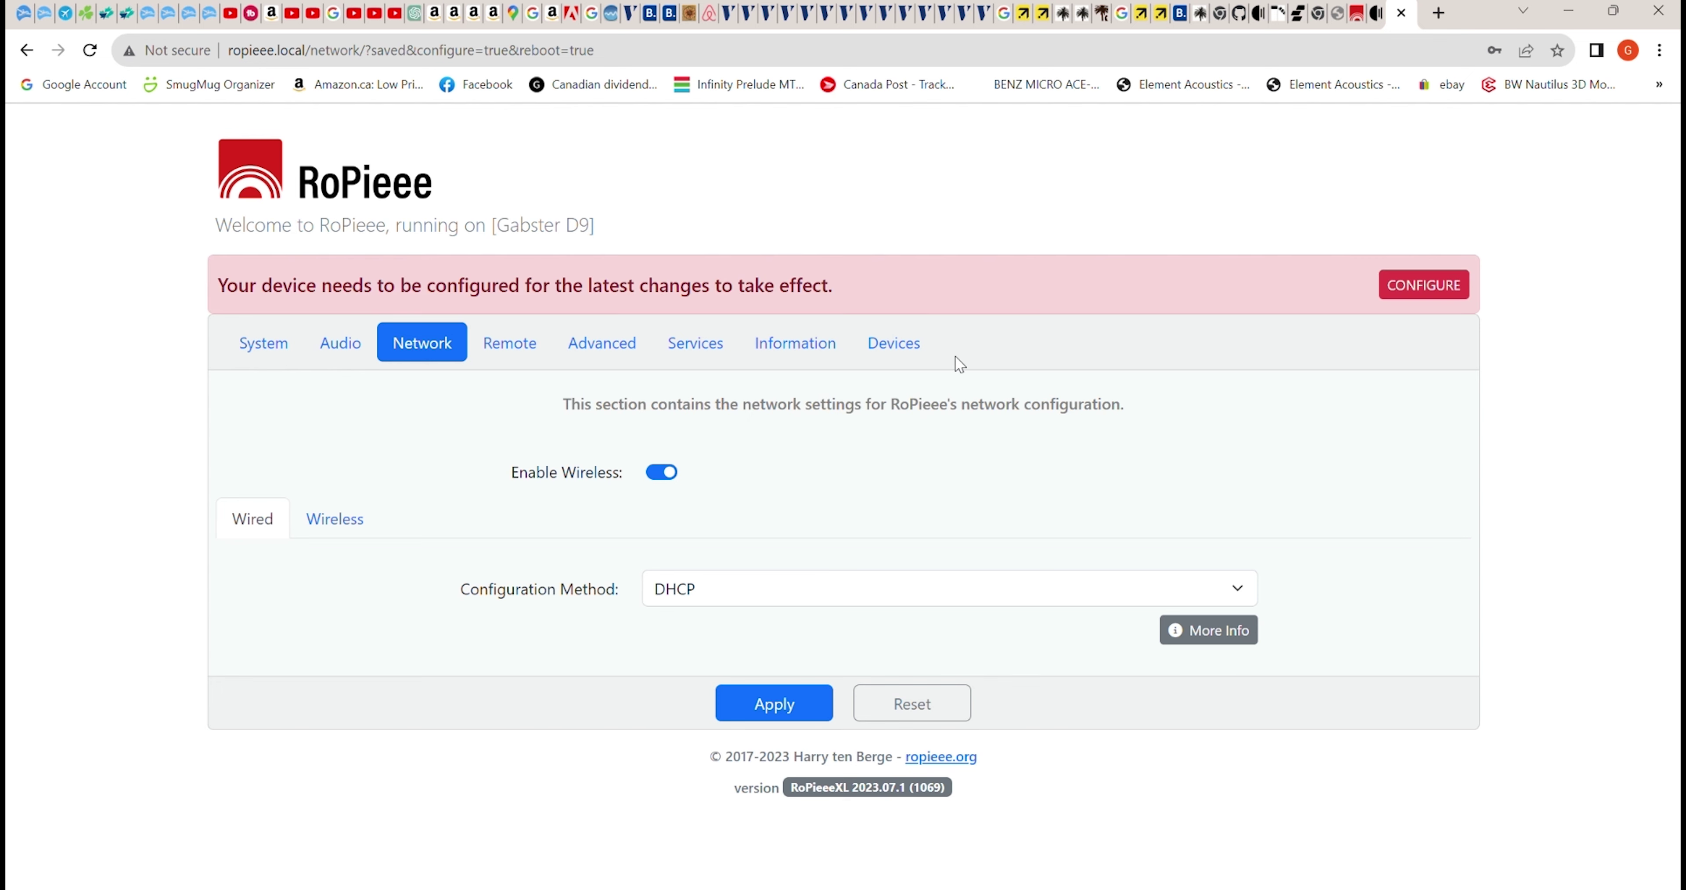
click(1420, 292)
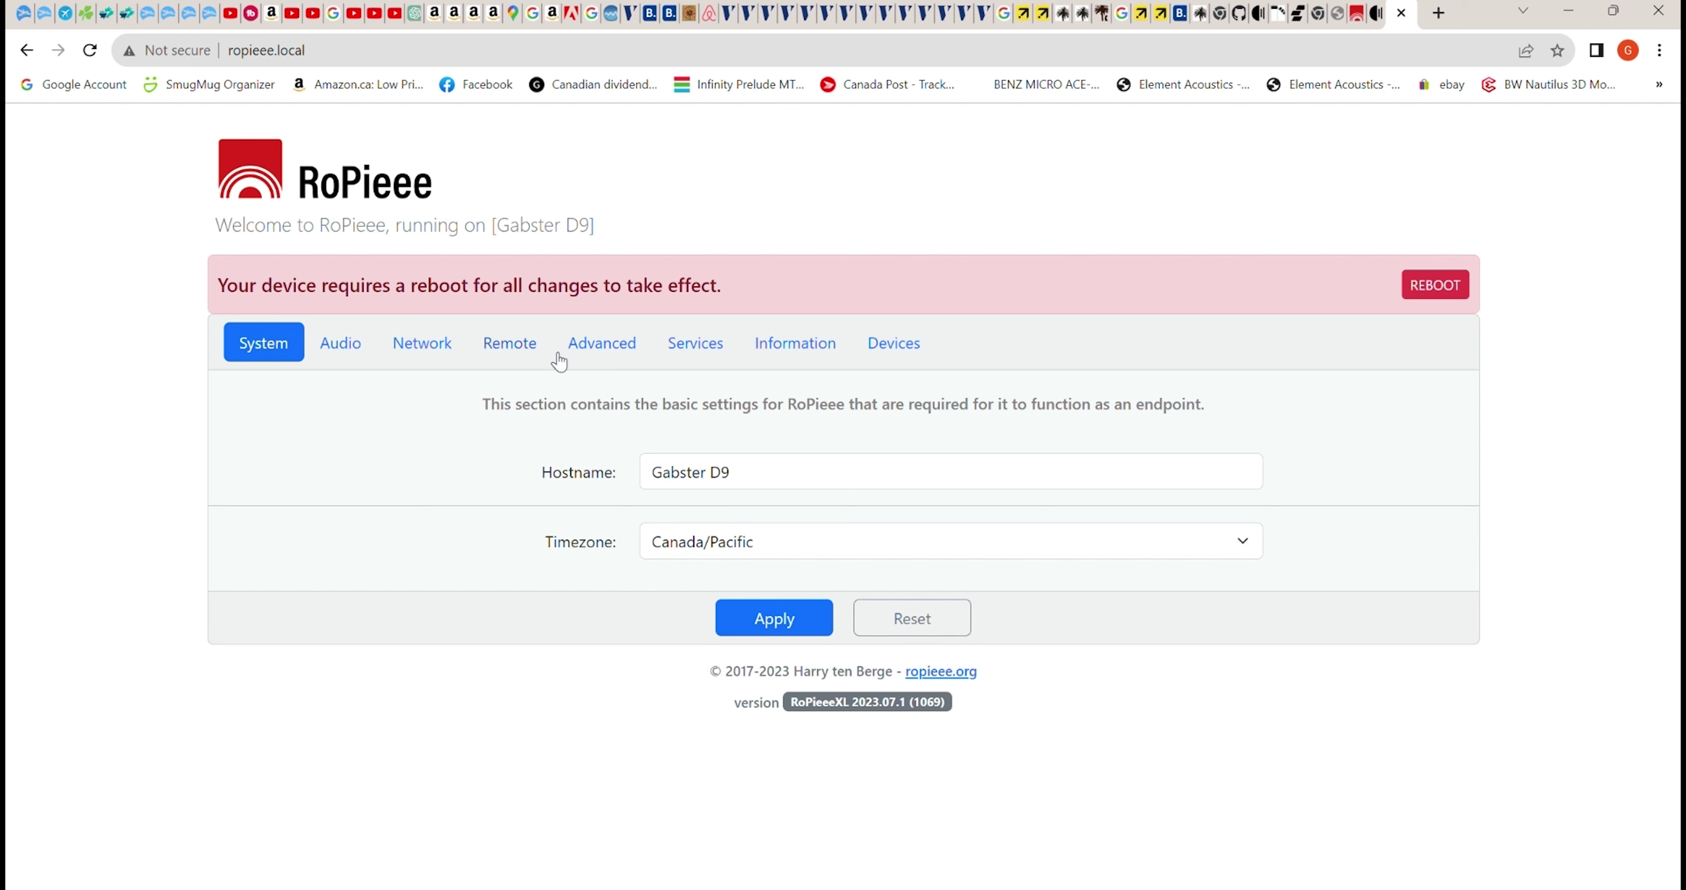
Examine the advanced options, streaming services including Spotify Connect, system information and discovered RoPieee devices
click(620, 356)
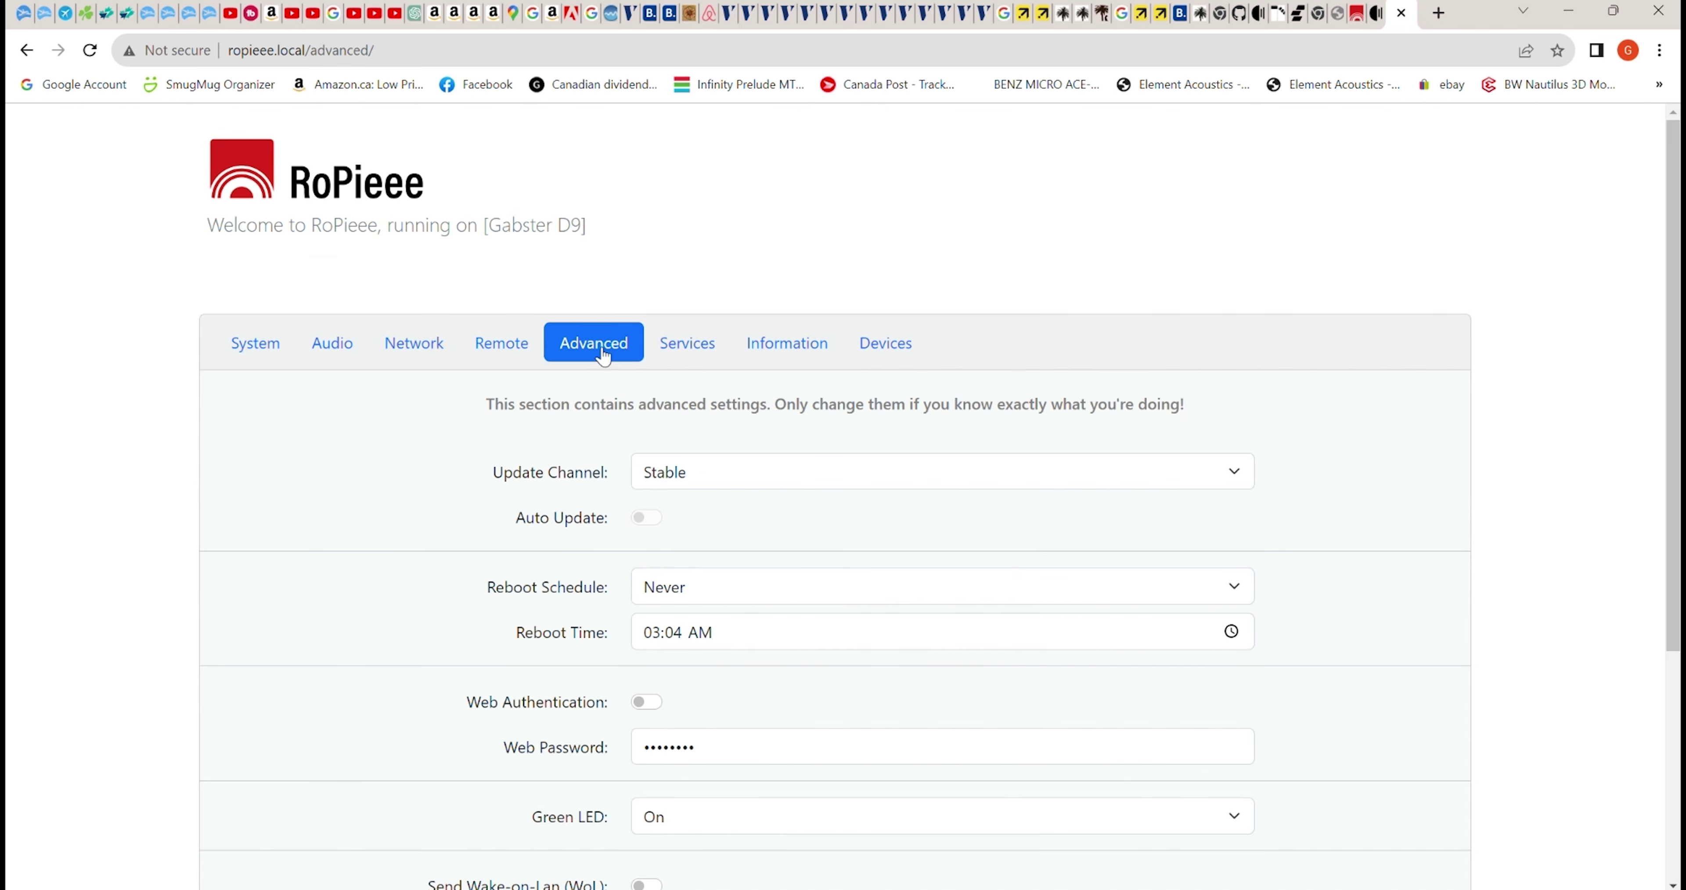
scroll(442, 493, down, 5)
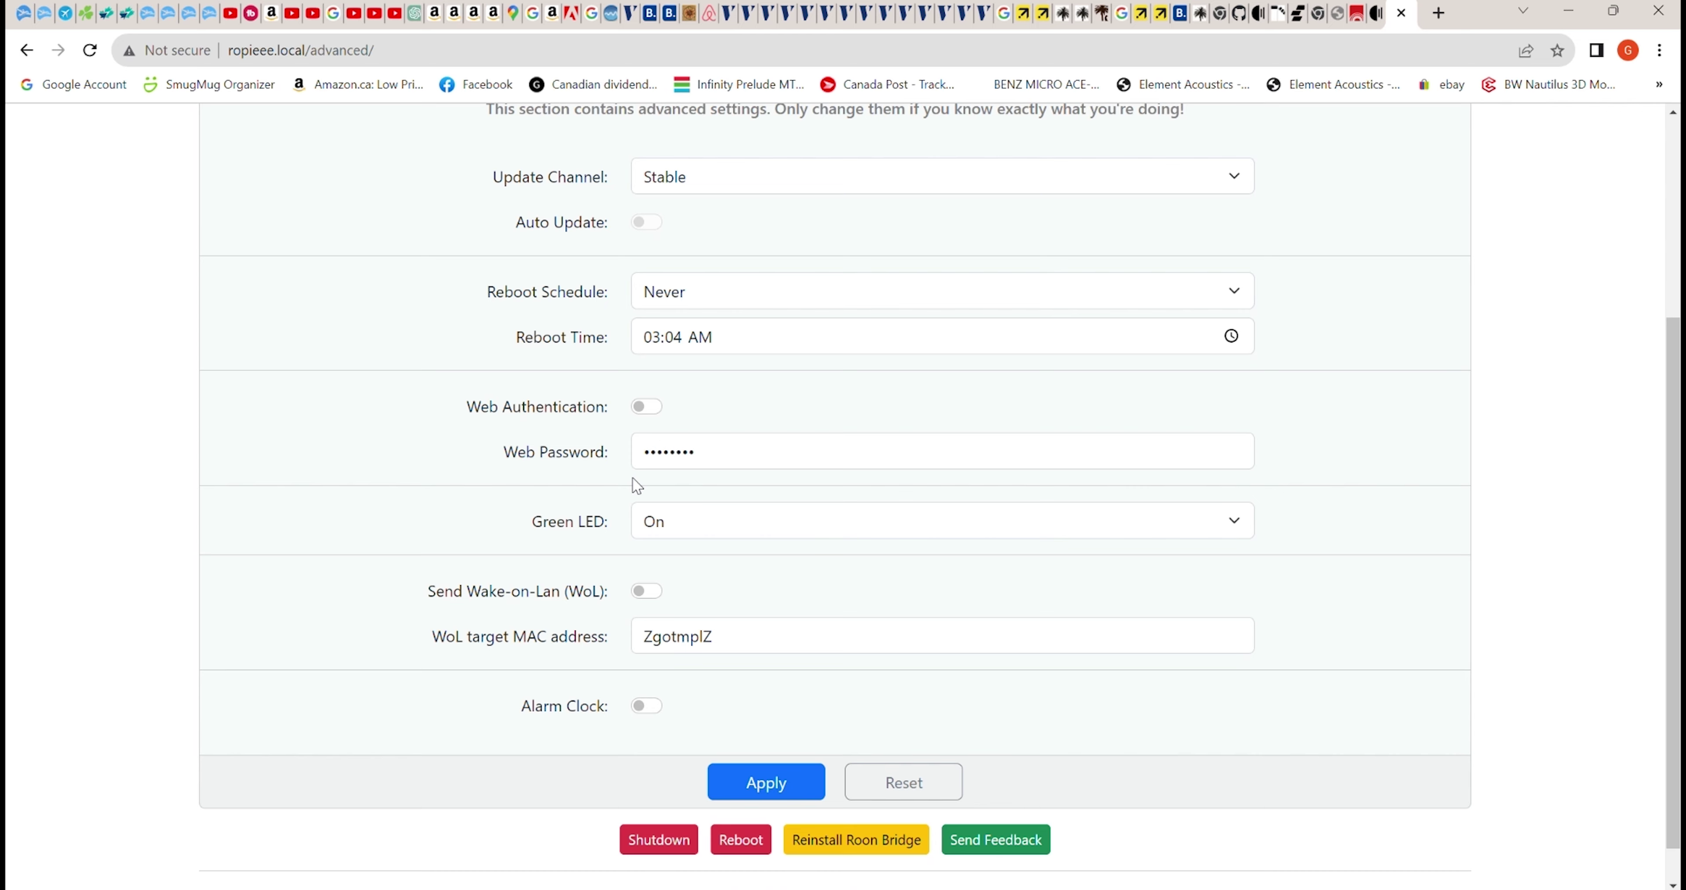
scroll(632, 477, up, 5)
click(699, 357)
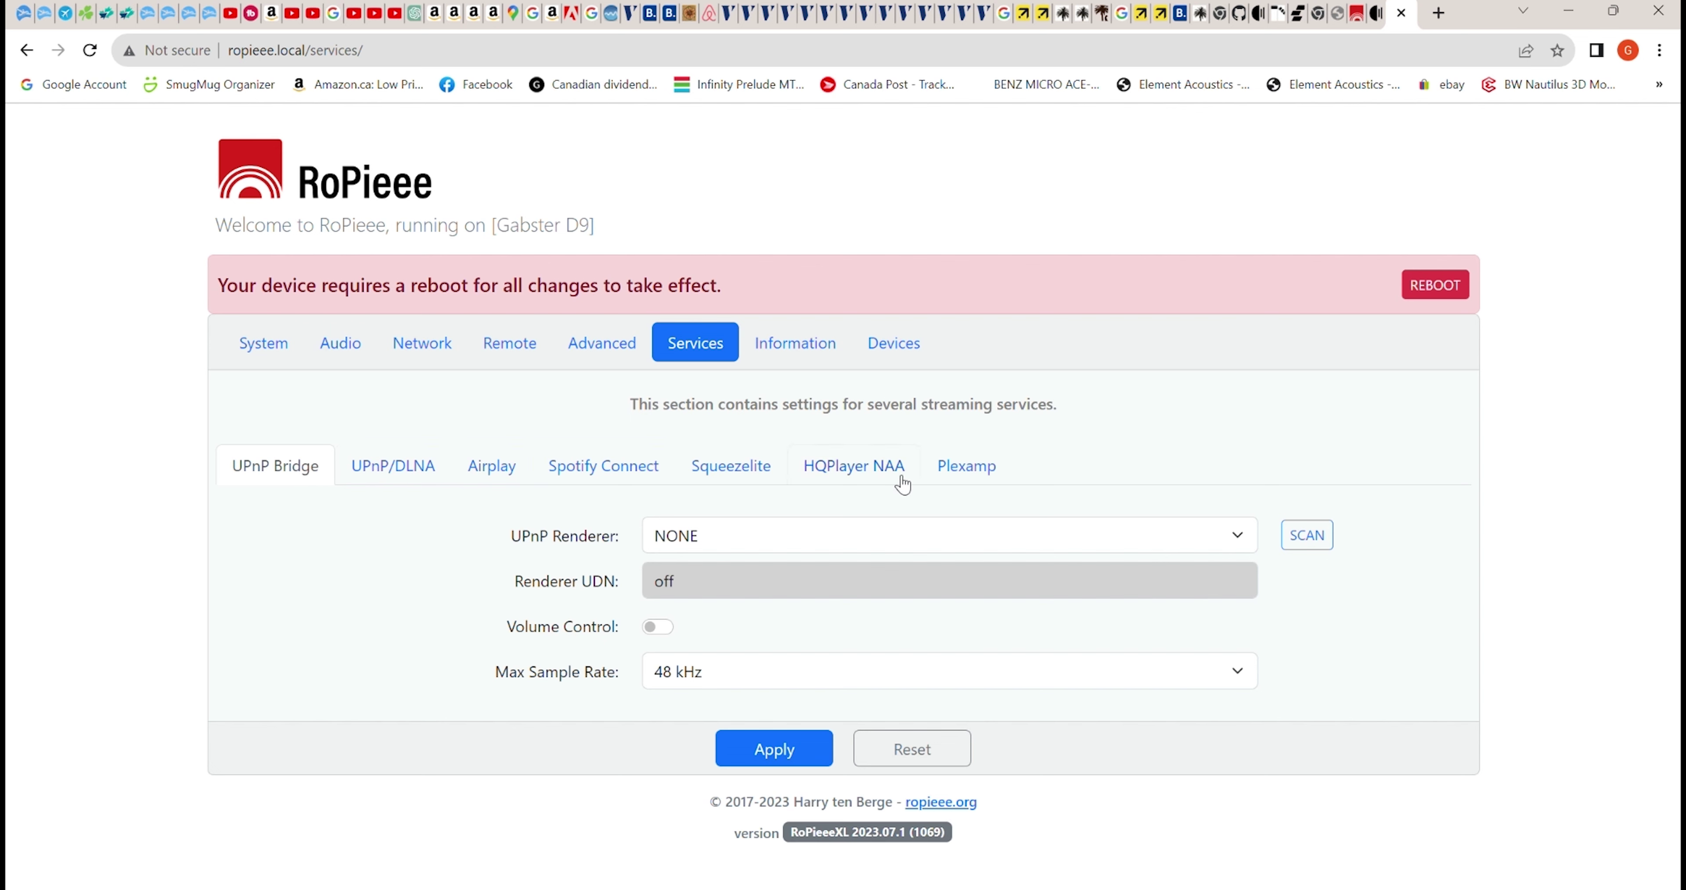
click(622, 476)
scroll(704, 544, down, 2)
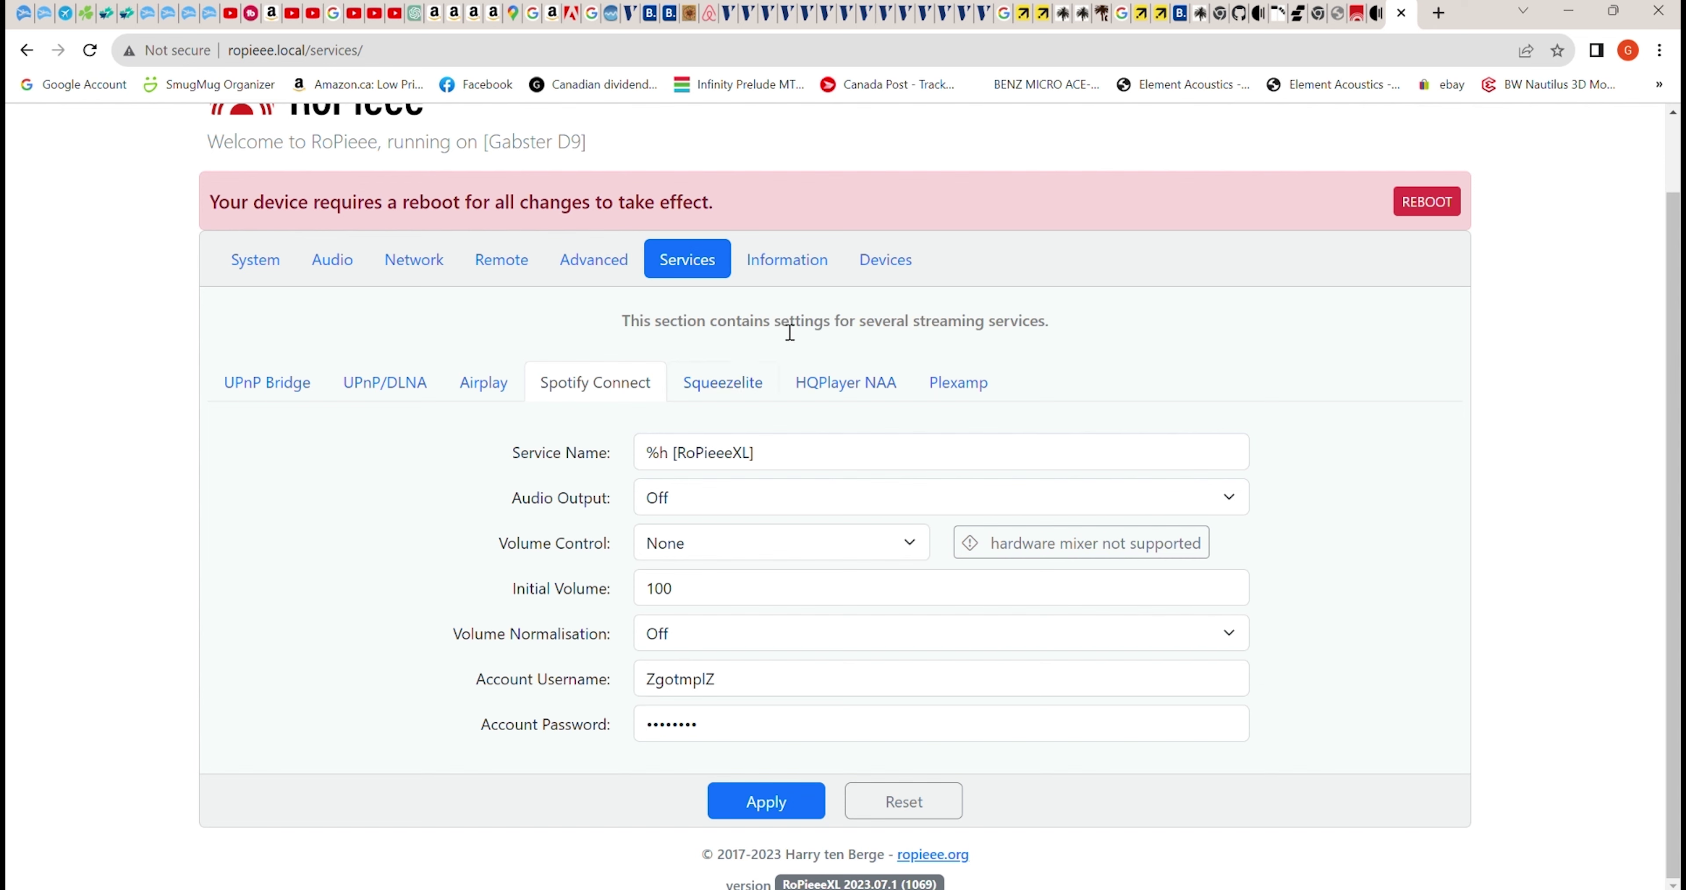
click(808, 279)
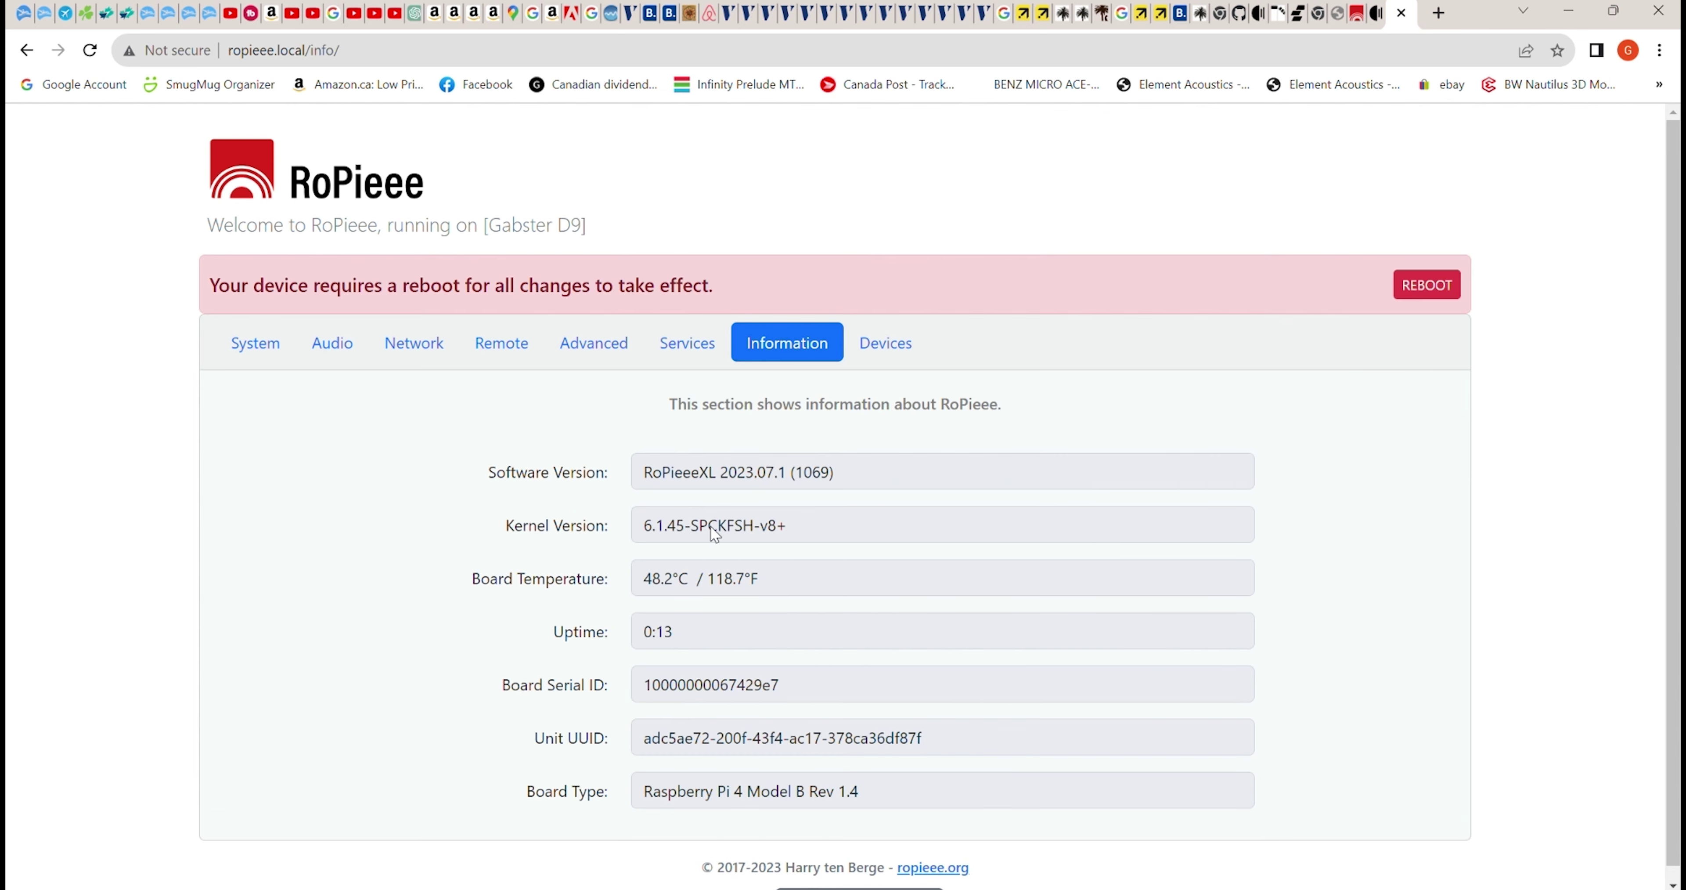
click(888, 352)
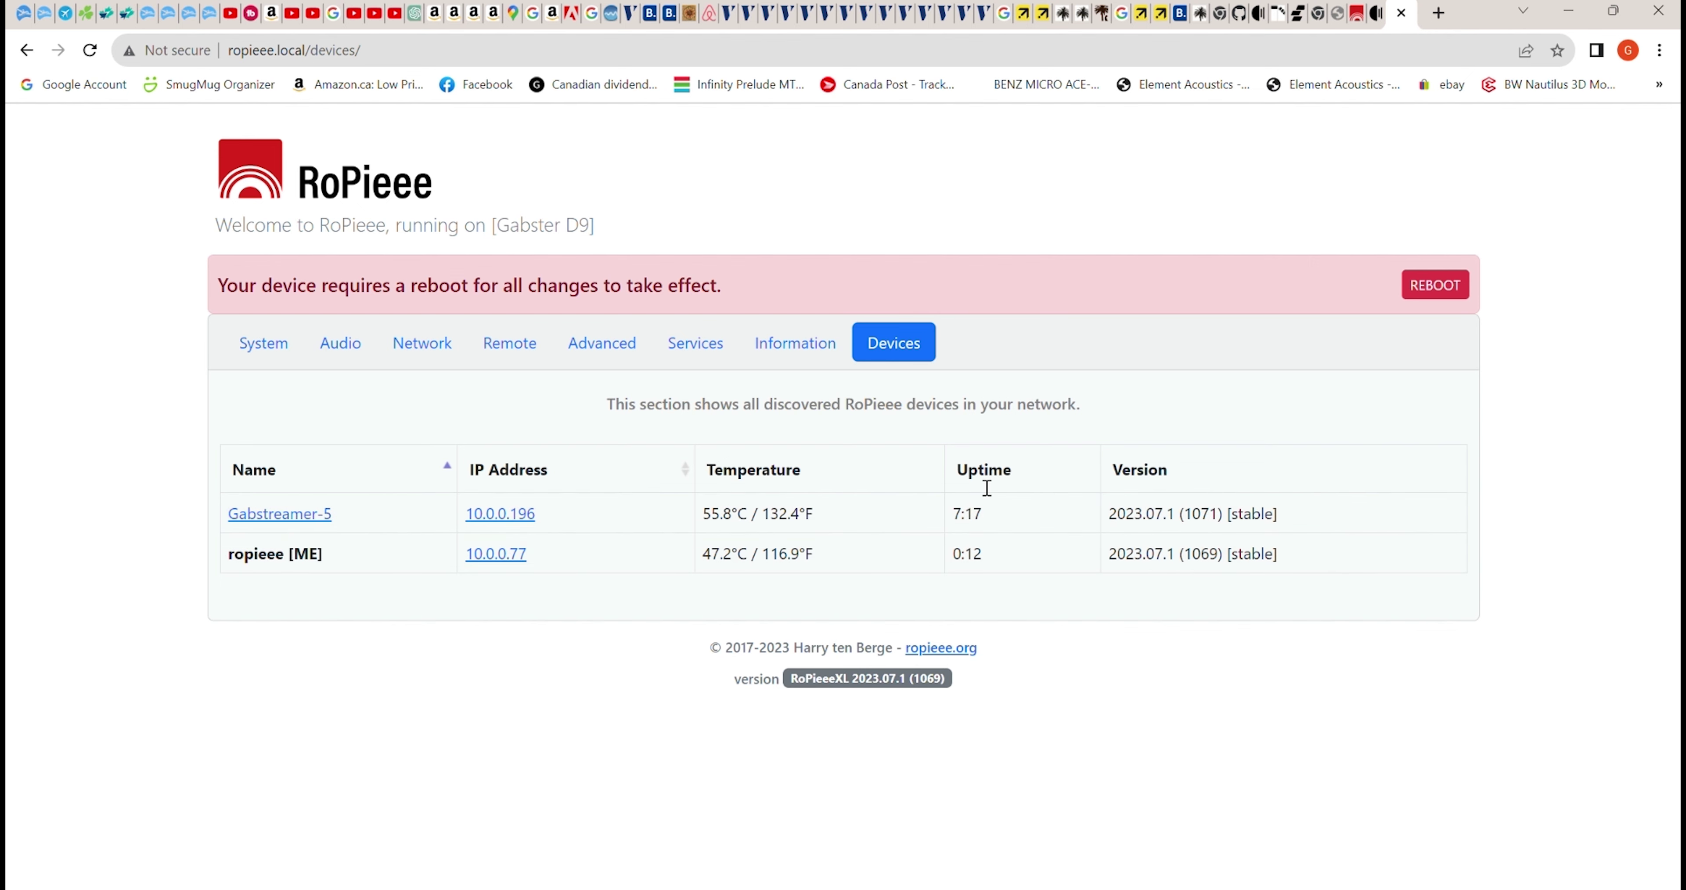
Reboot the RoPieee device so all saved changes take effect
click(1438, 286)
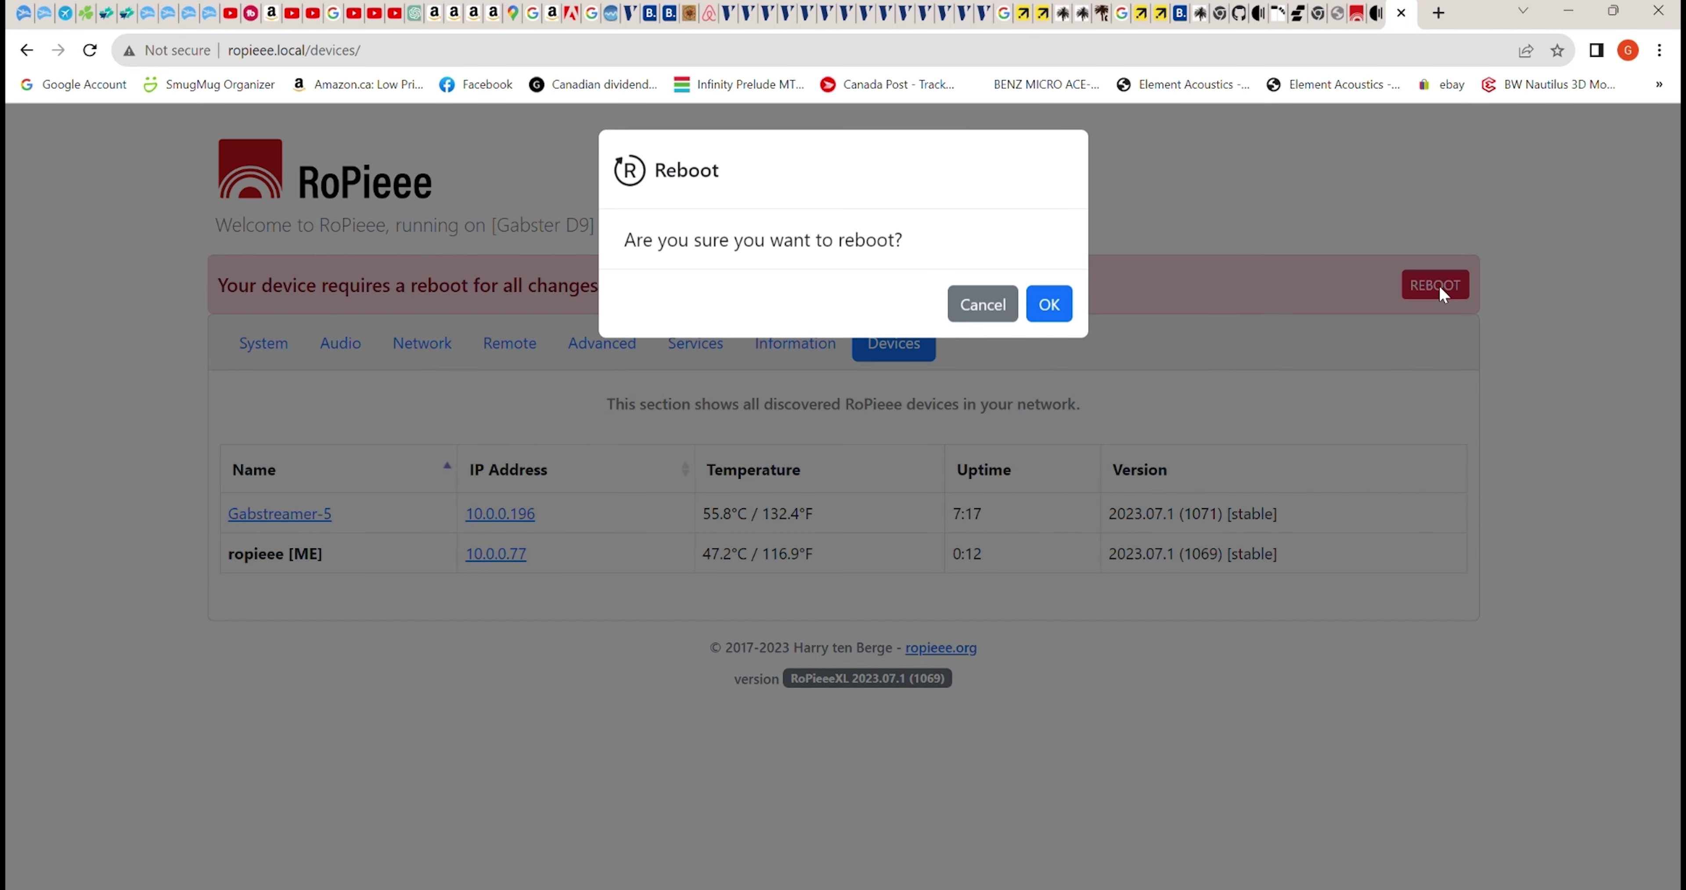
click(1058, 310)
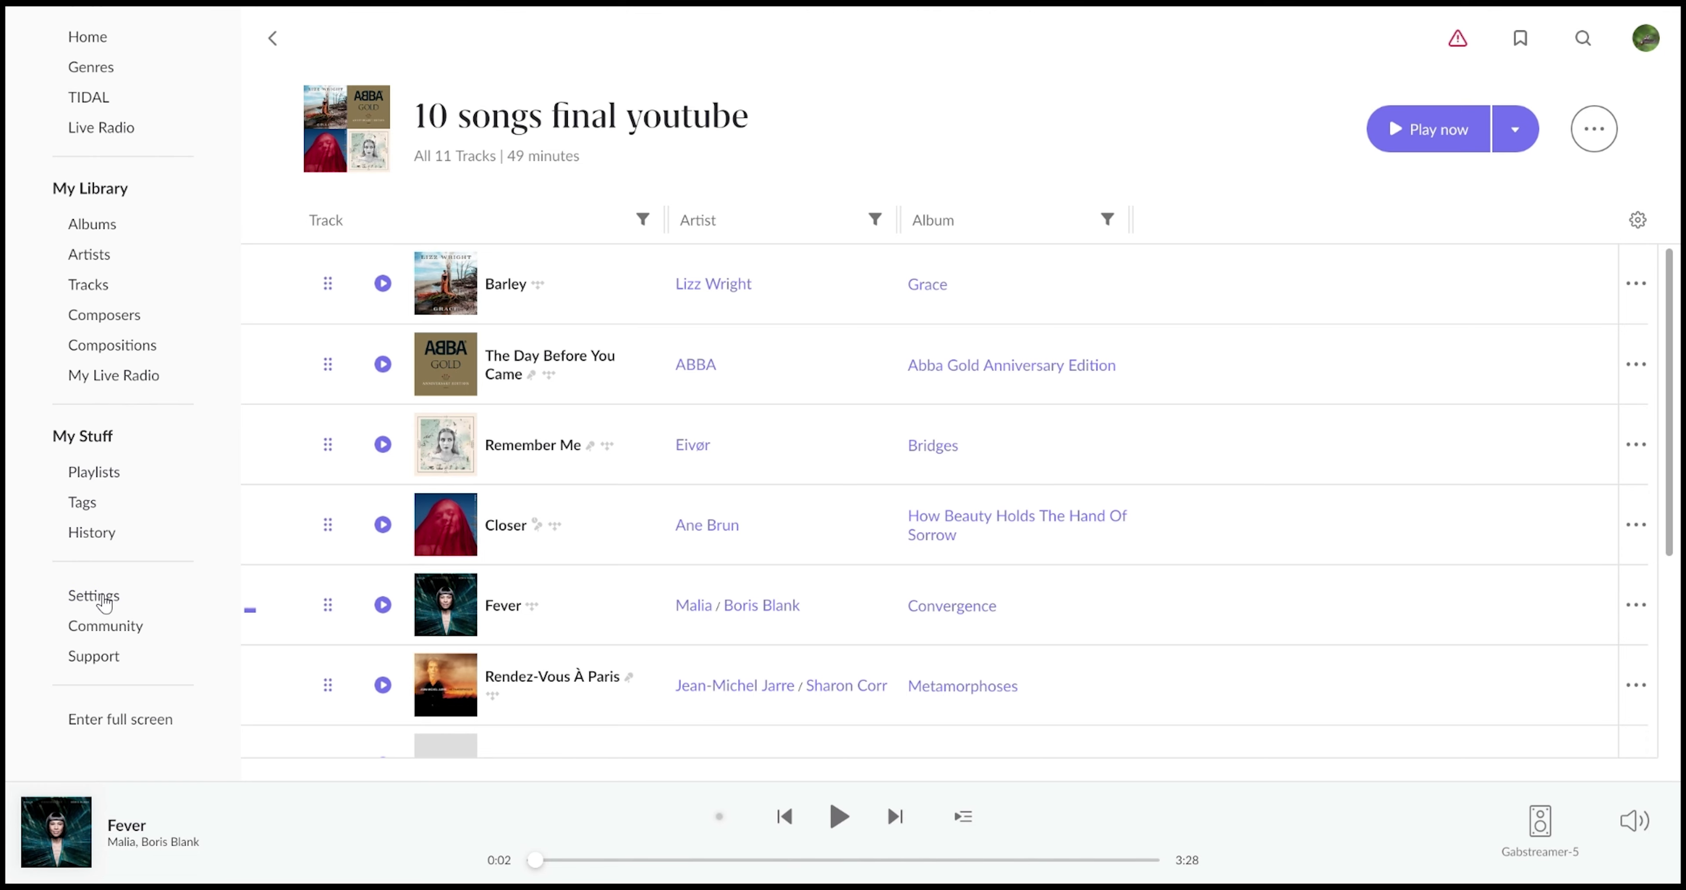
In Roon's audio settings, enable the ropieee endpoint's snd_rpi_rpi_dac output and name it Gabster D9
click(103, 597)
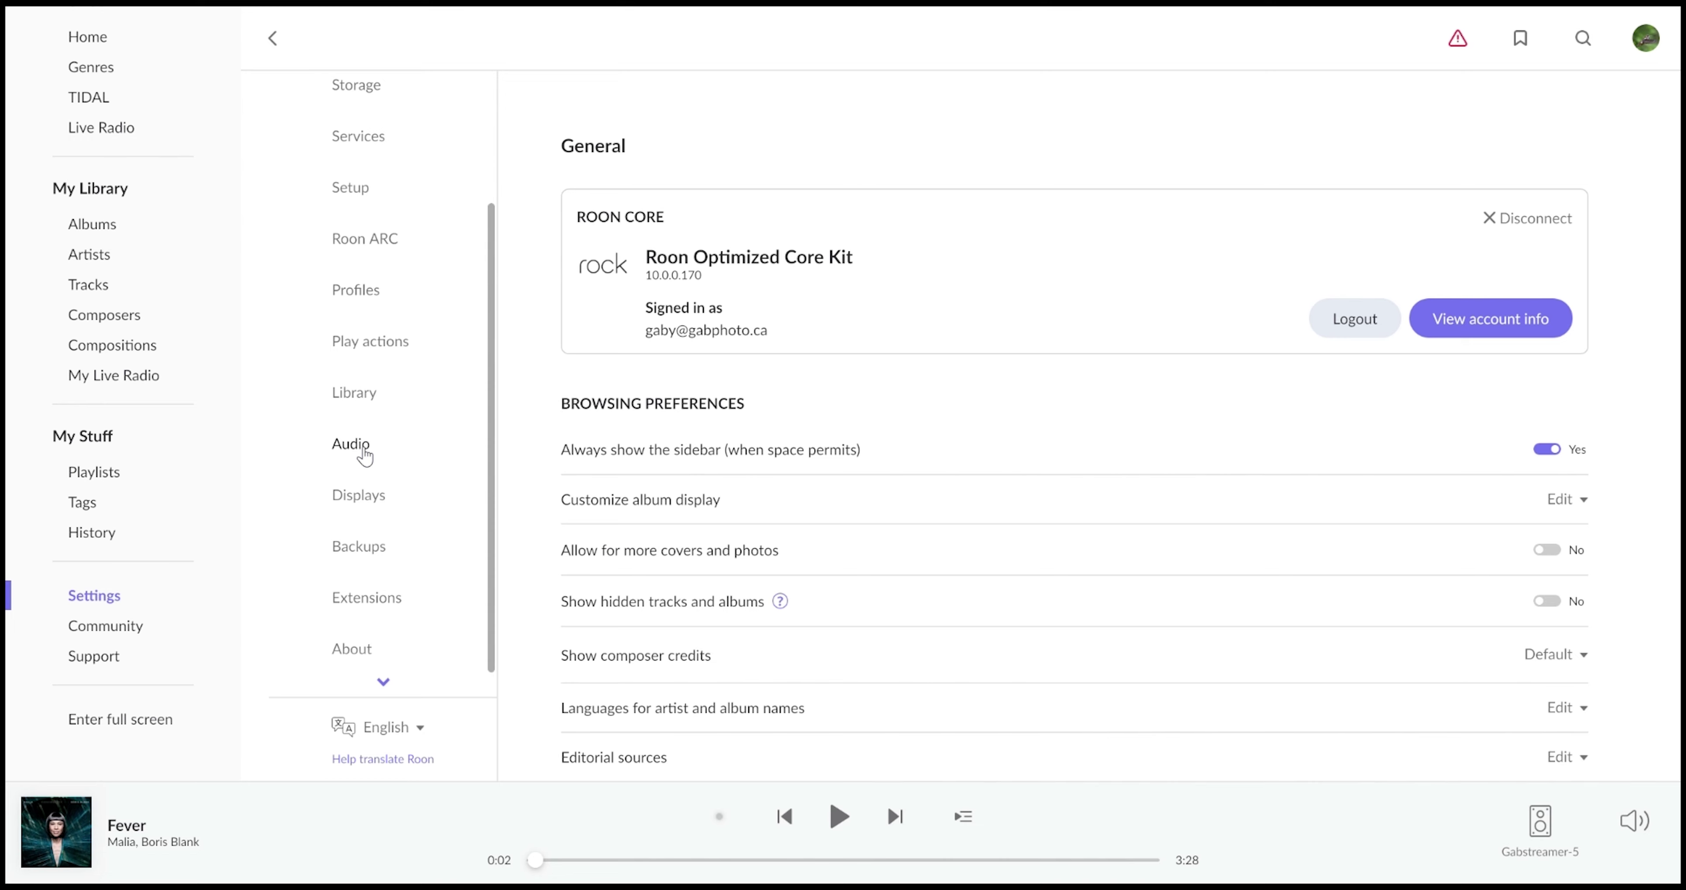
click(354, 445)
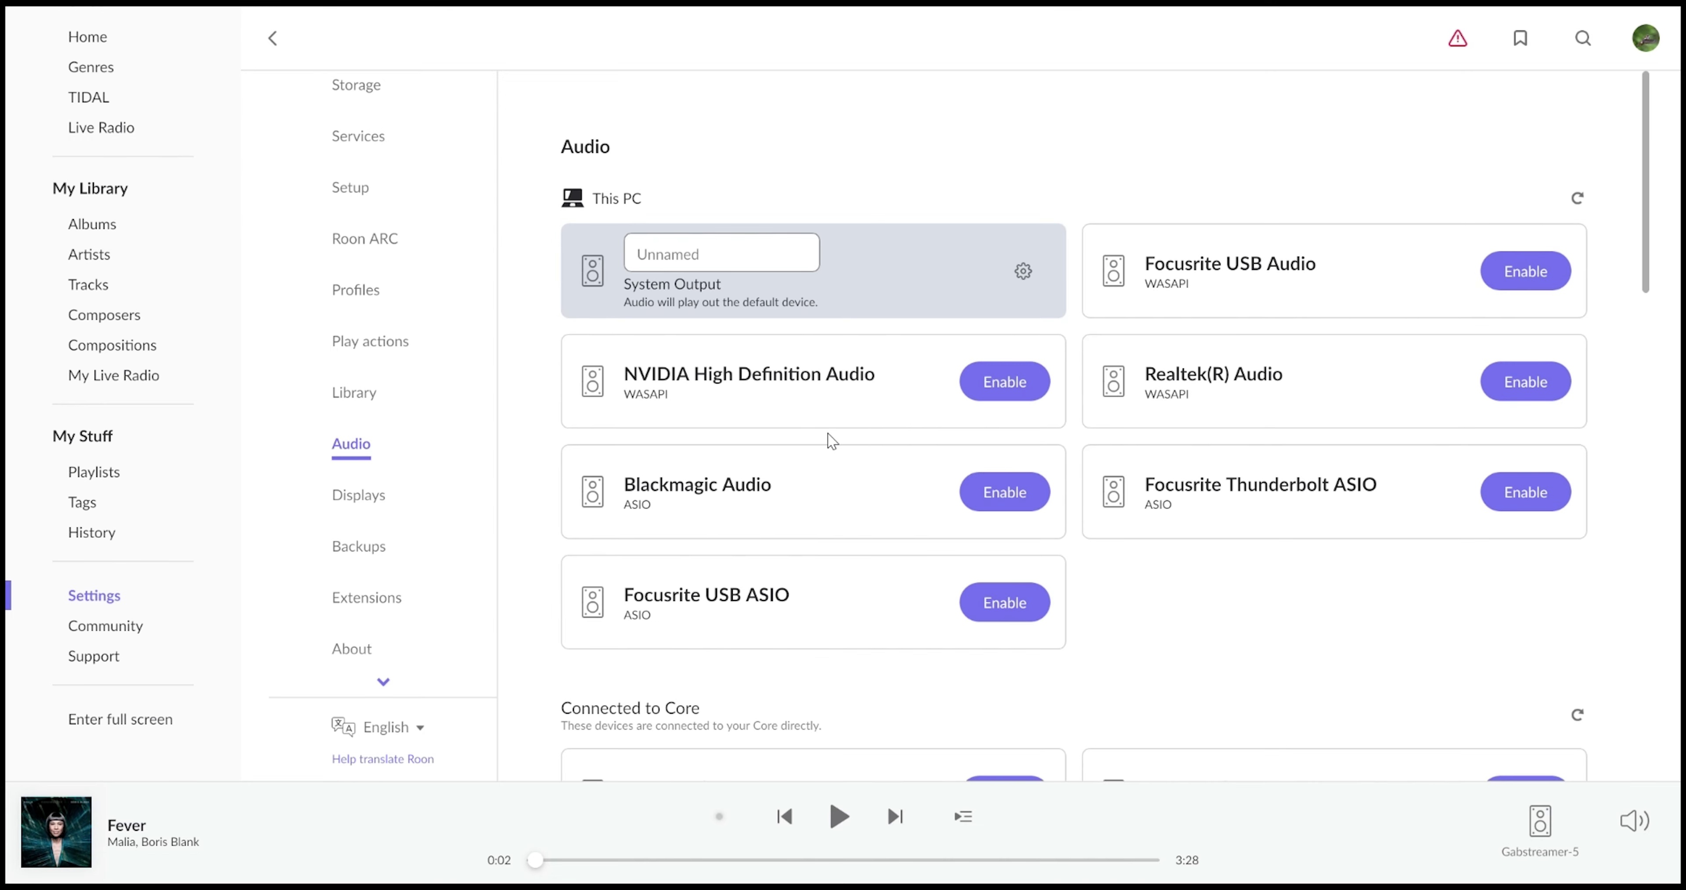
scroll(837, 437, down, 5)
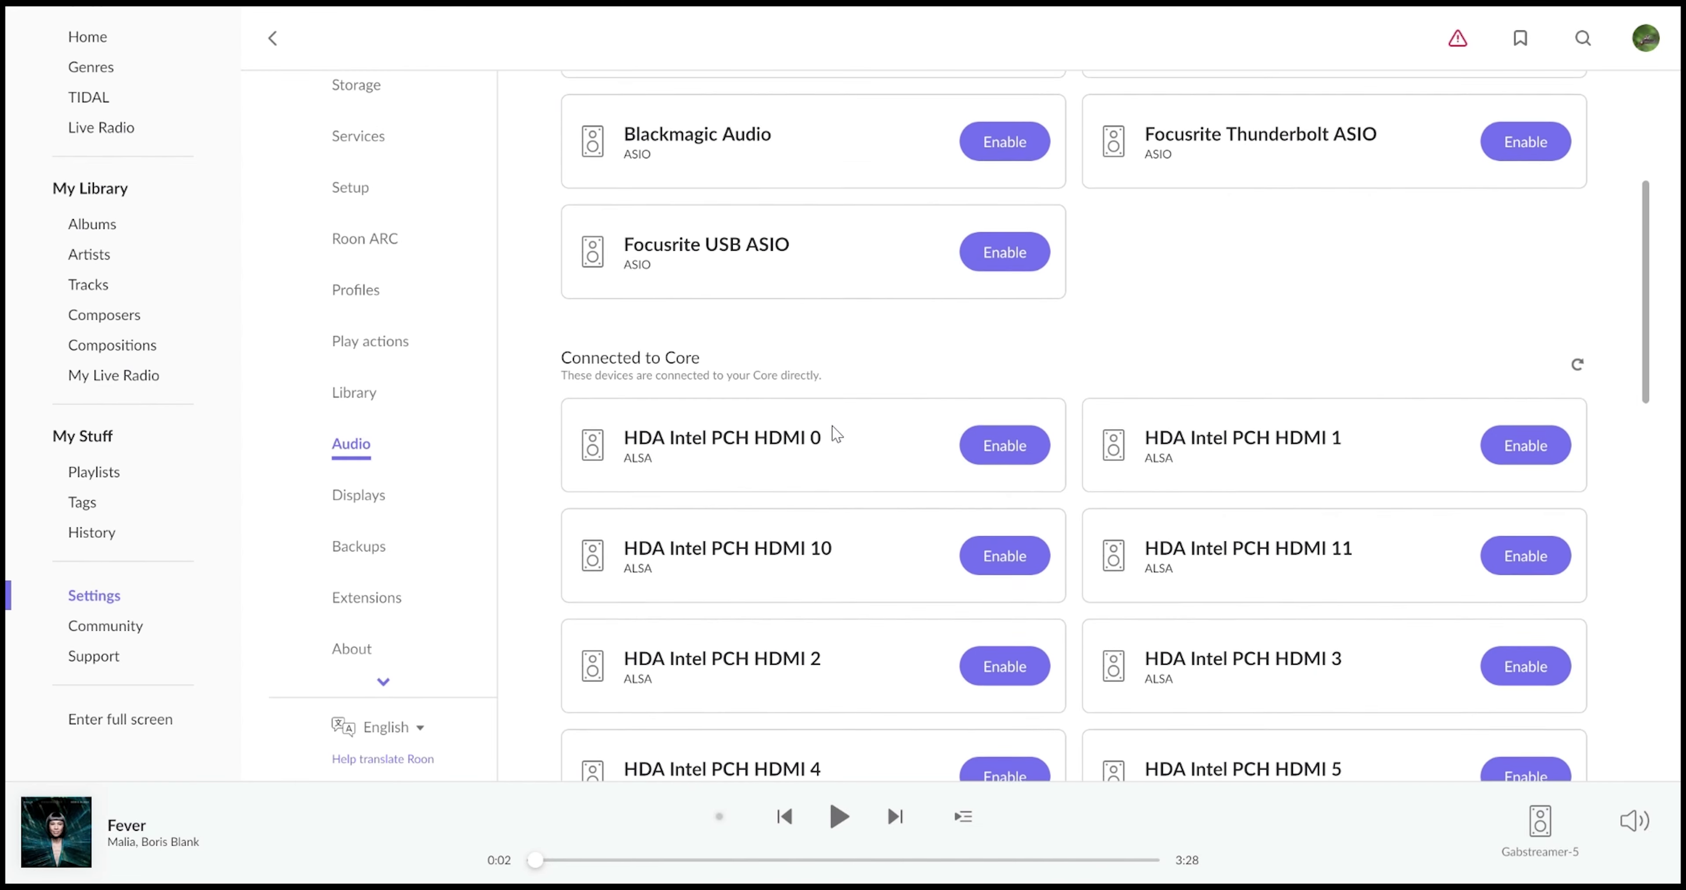
scroll(734, 287, up, 5)
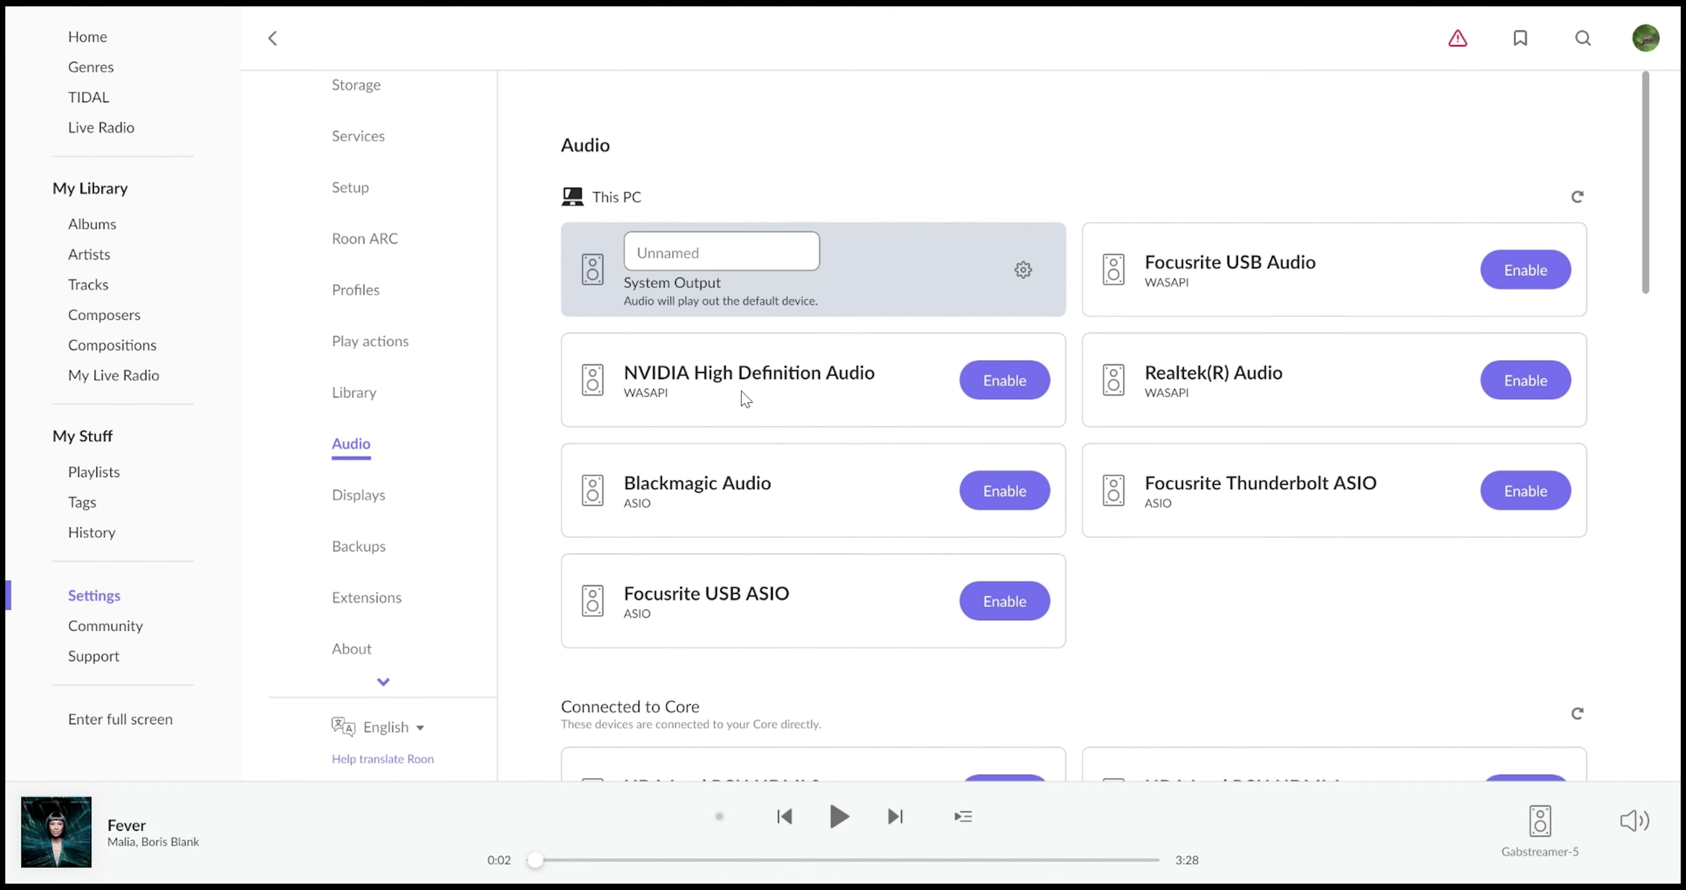
scroll(747, 370, down, 8)
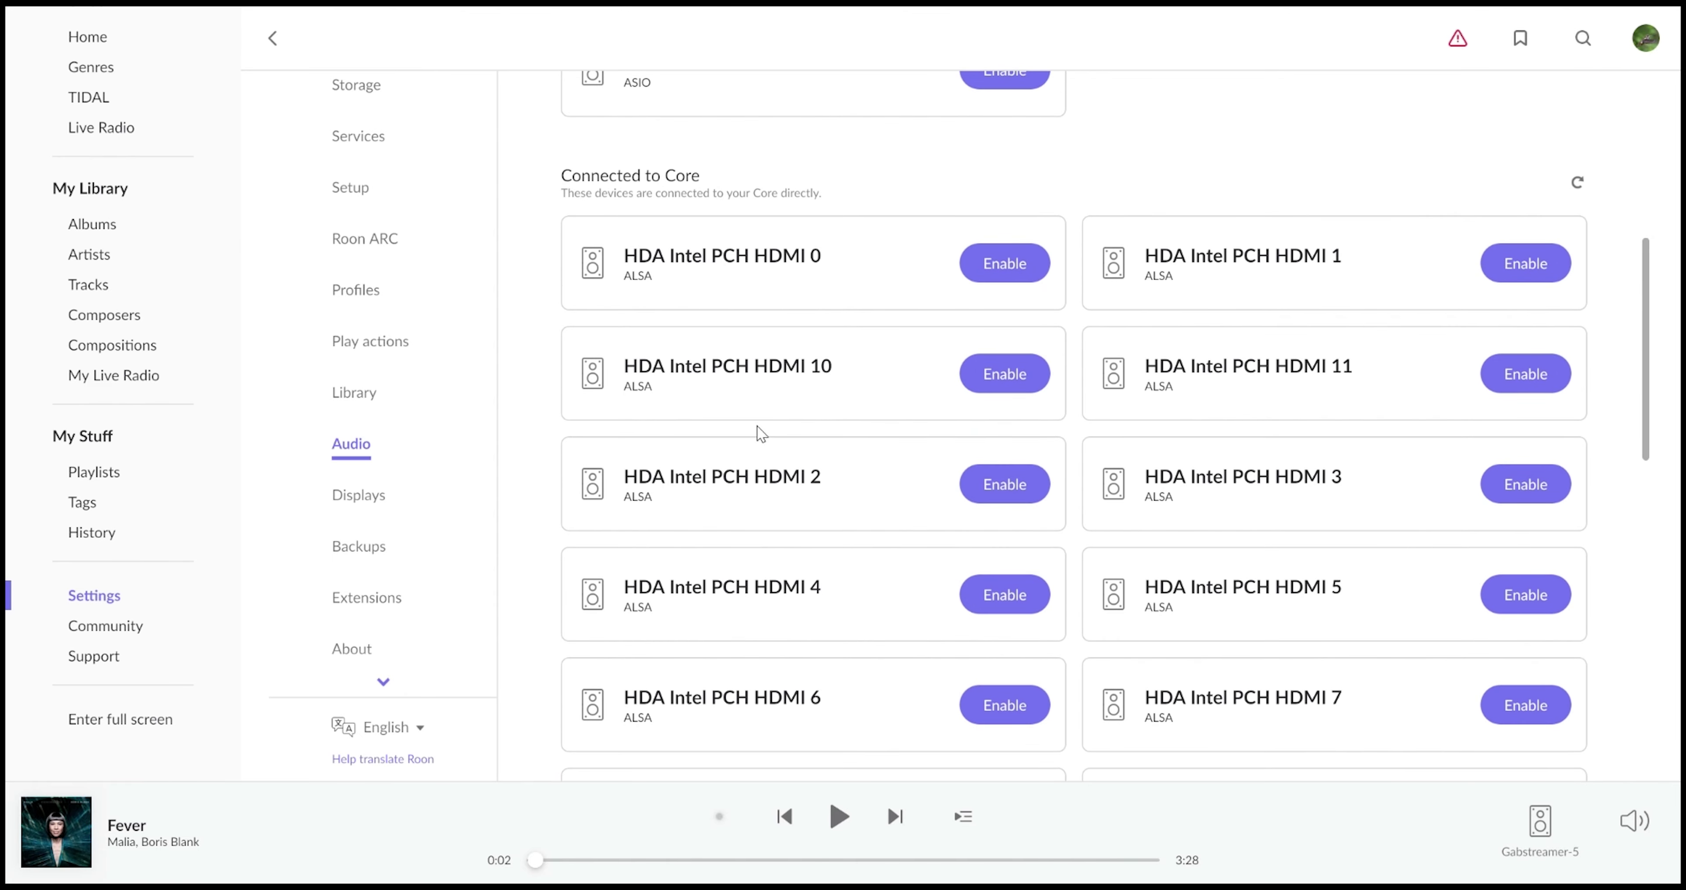
scroll(758, 435, down, 5)
scroll(760, 433, down, 7)
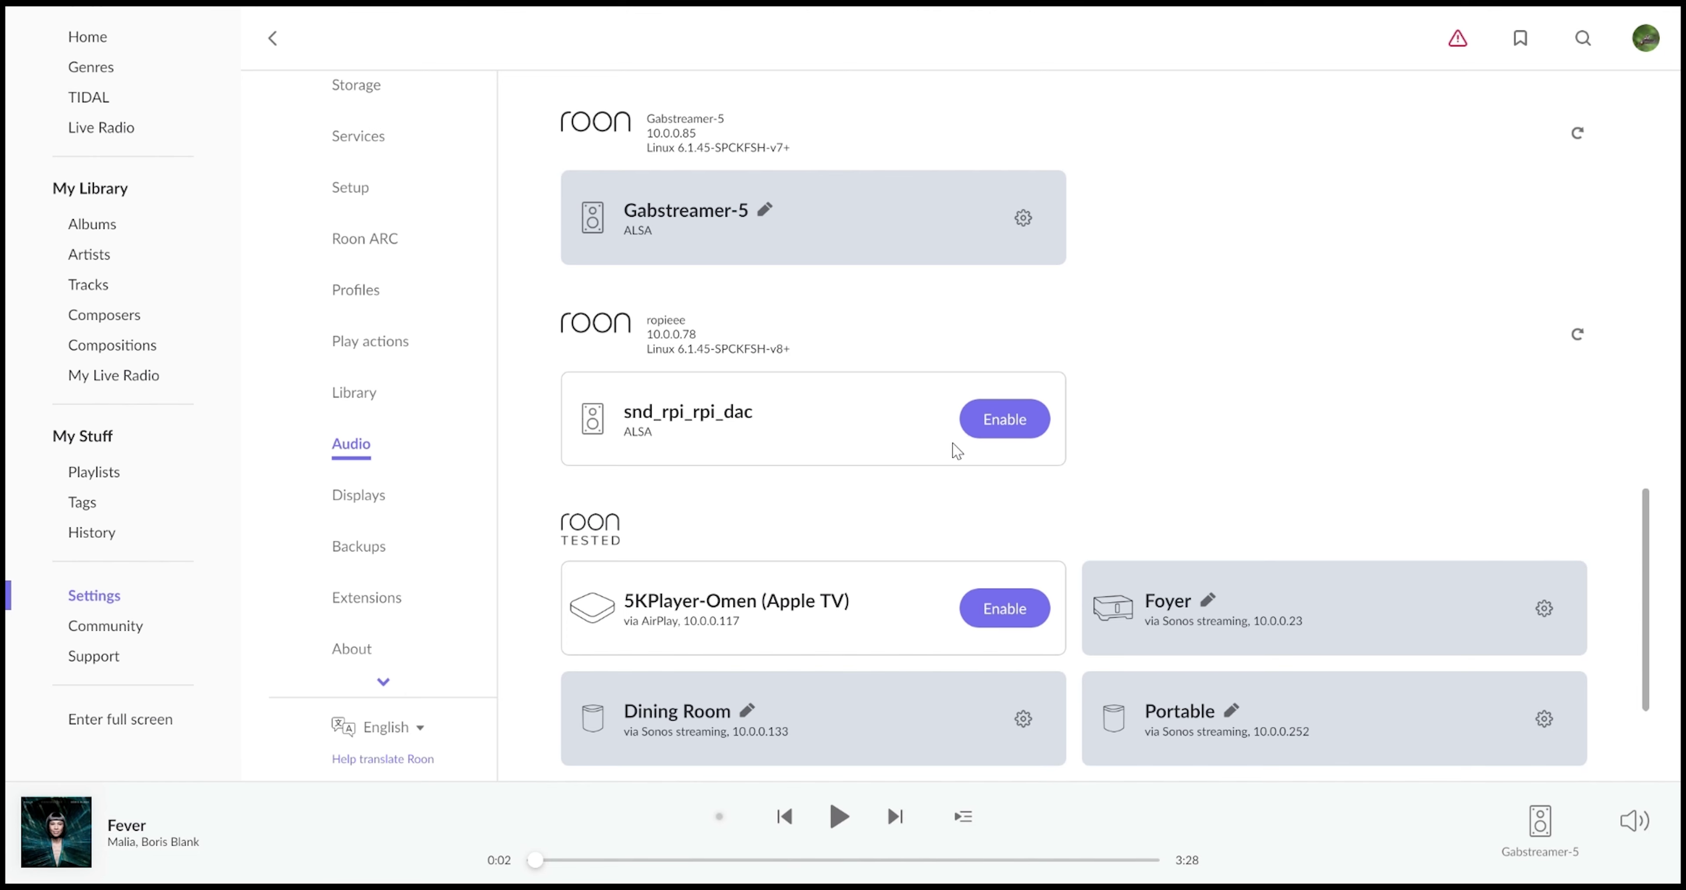
click(1008, 431)
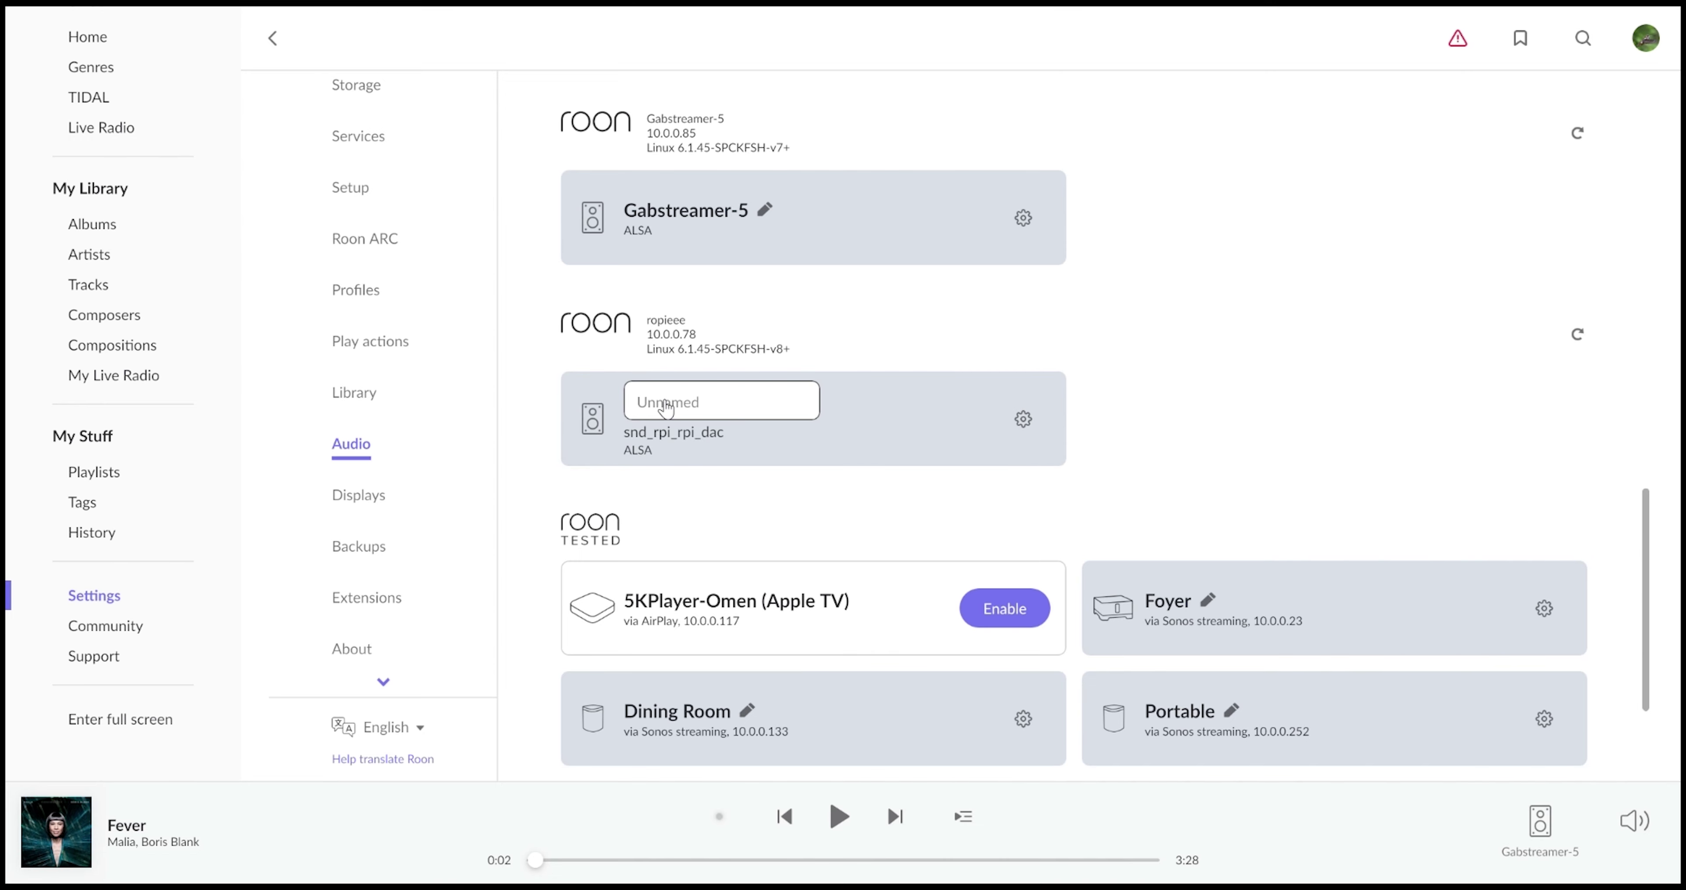
click(667, 407)
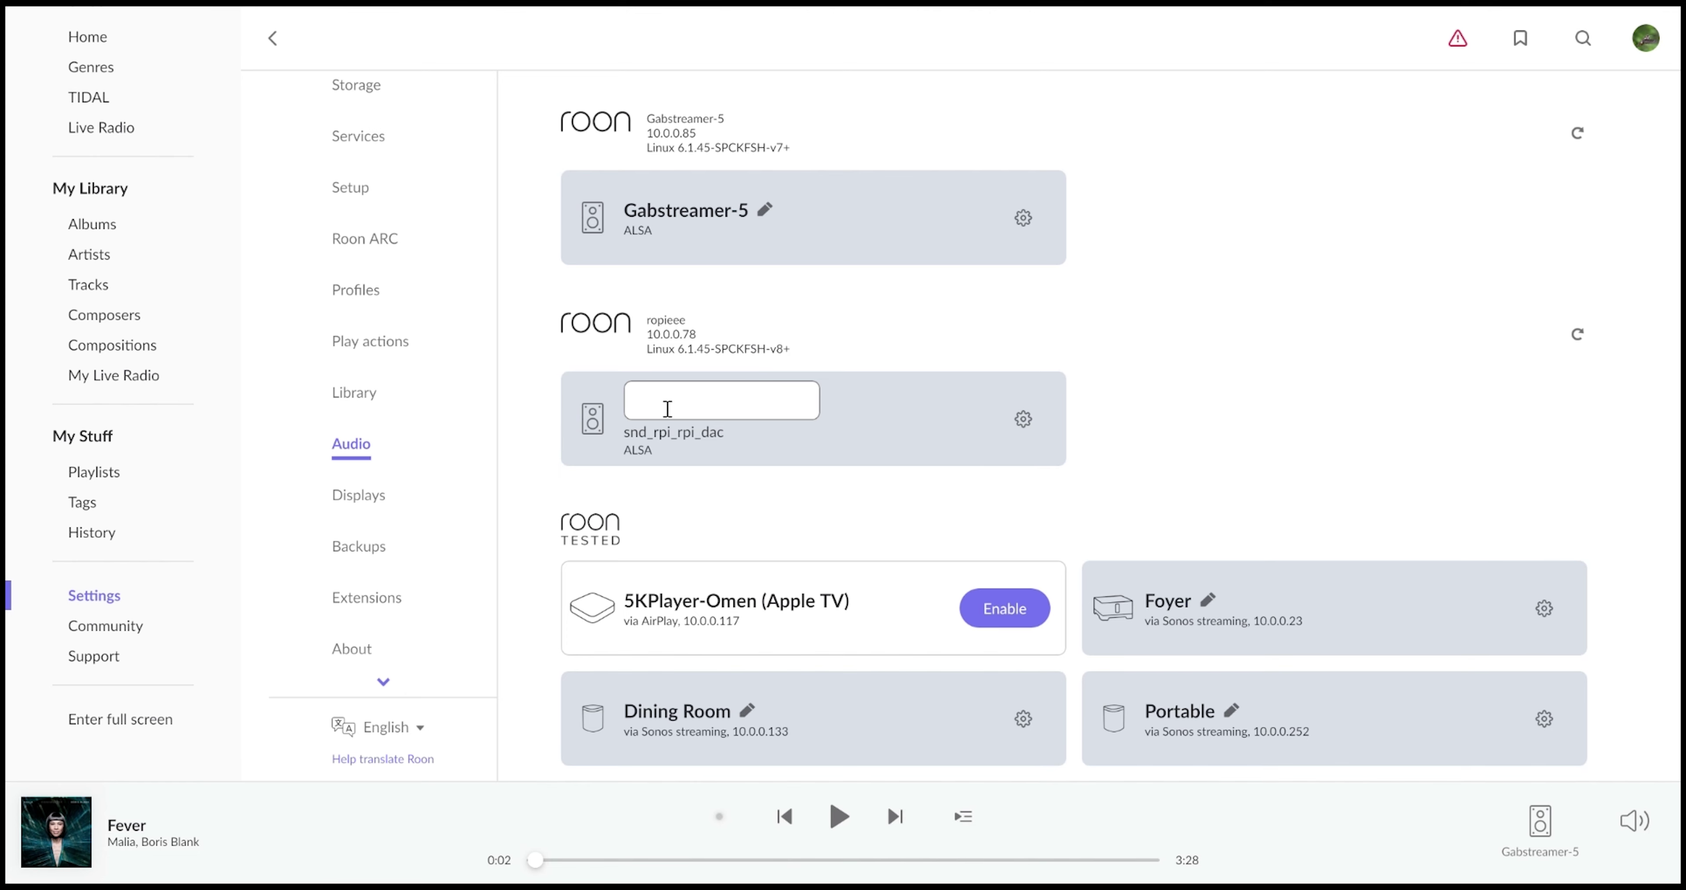
text(Gabster D9)
key(Return)
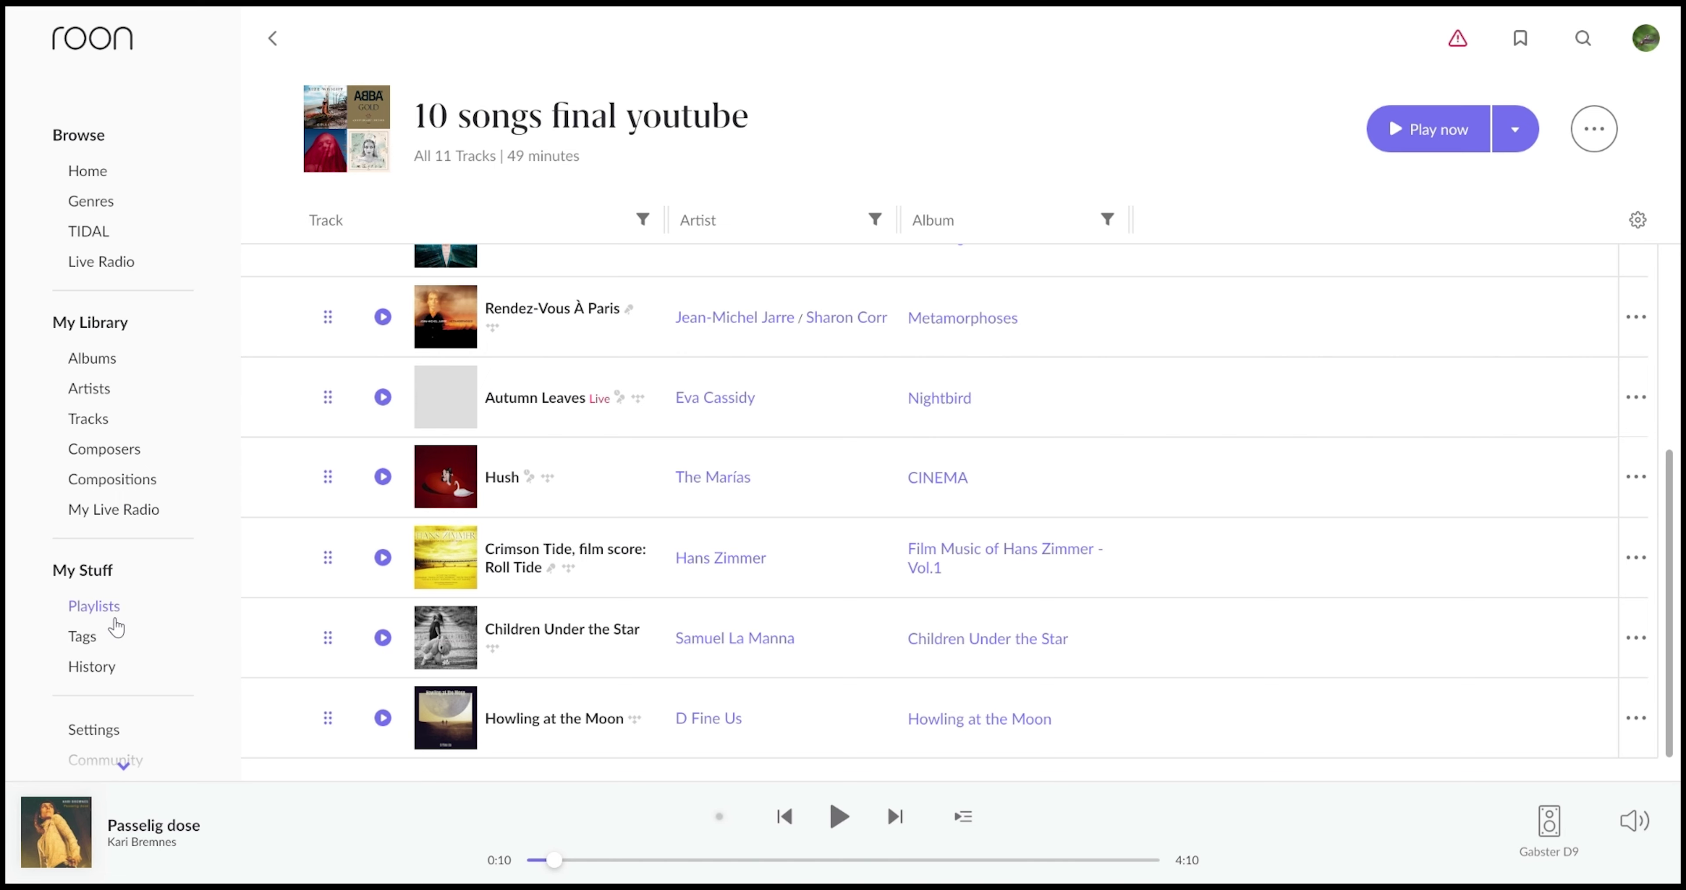
Check the audio device list in Roon's settings down to the networked endpoints
click(114, 730)
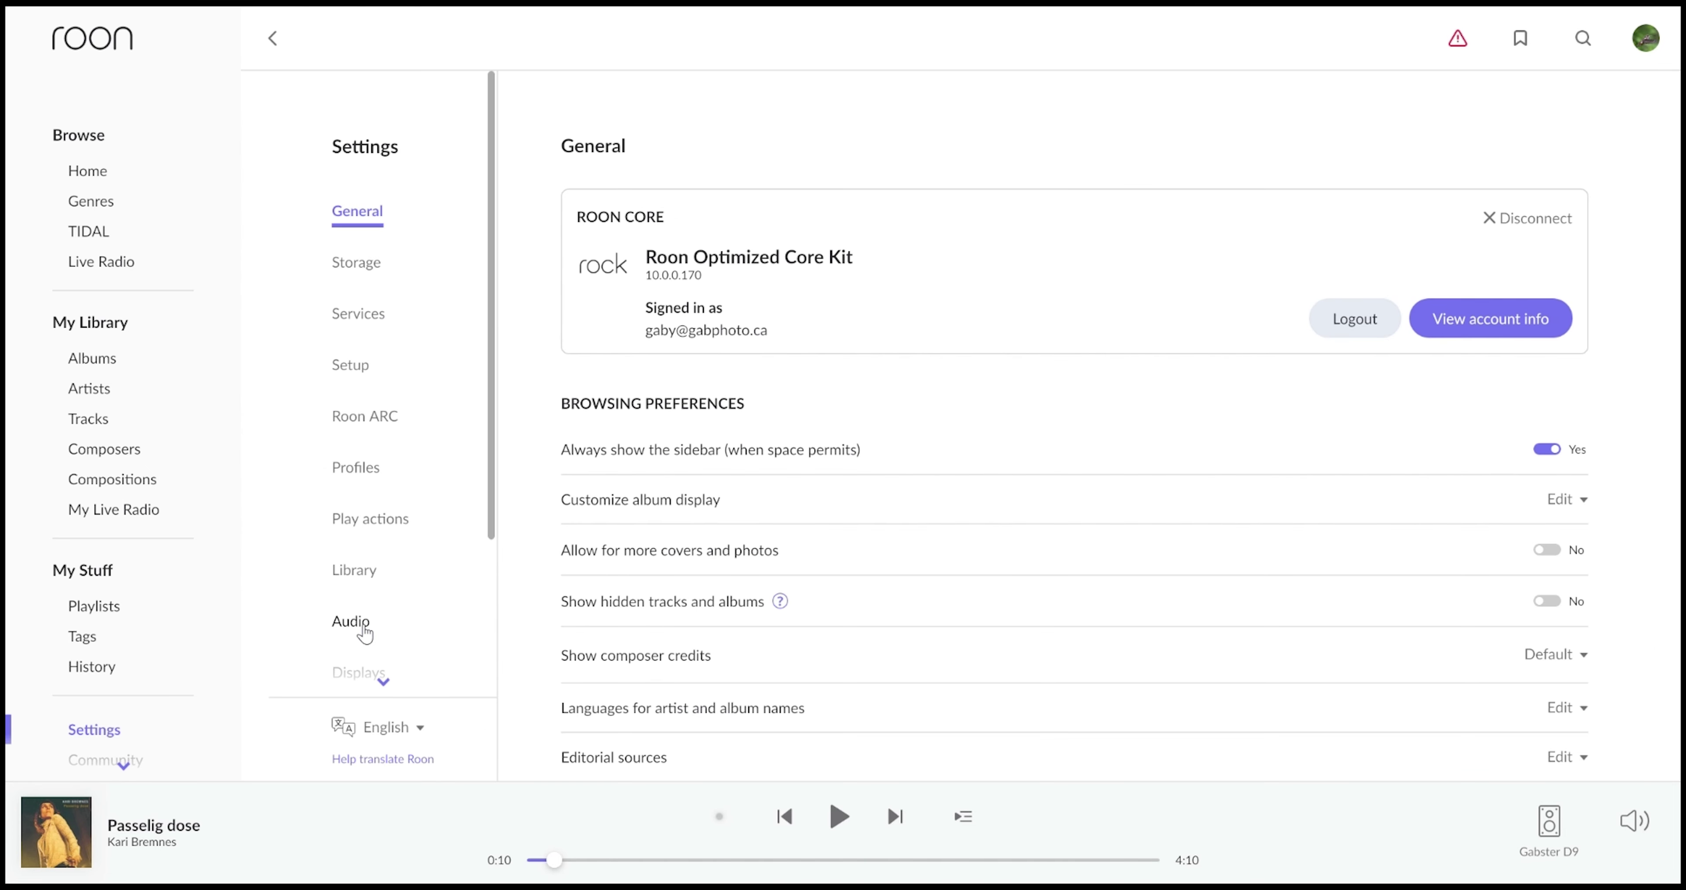
scroll(400, 571, down, 2)
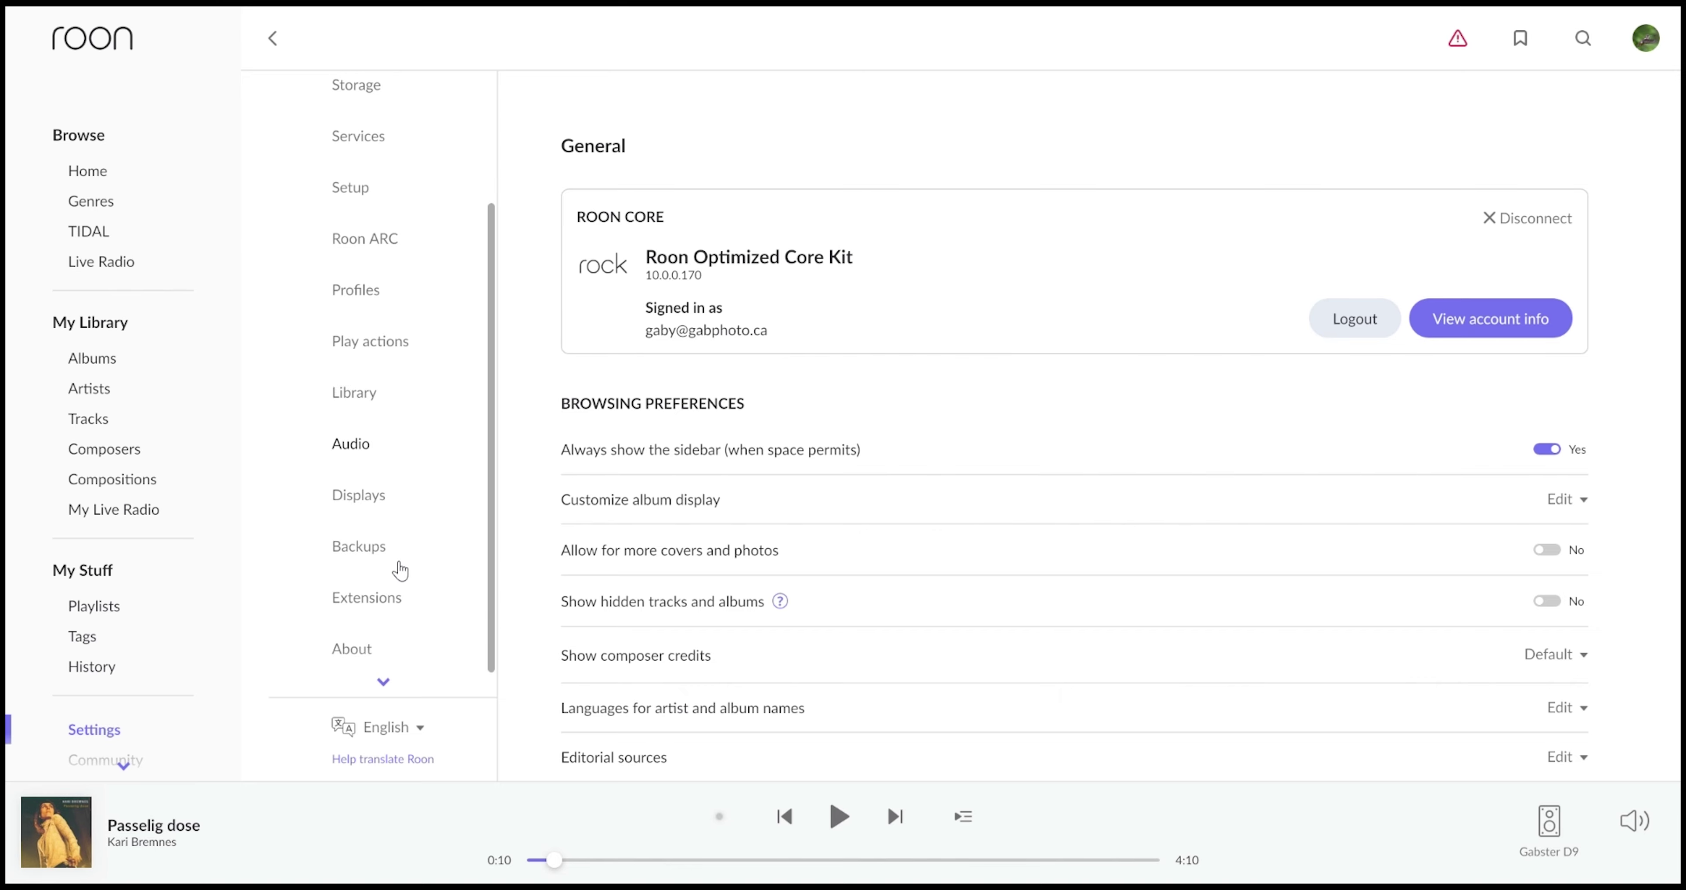
click(369, 452)
scroll(682, 516, down, 15)
scroll(683, 514, down, 2)
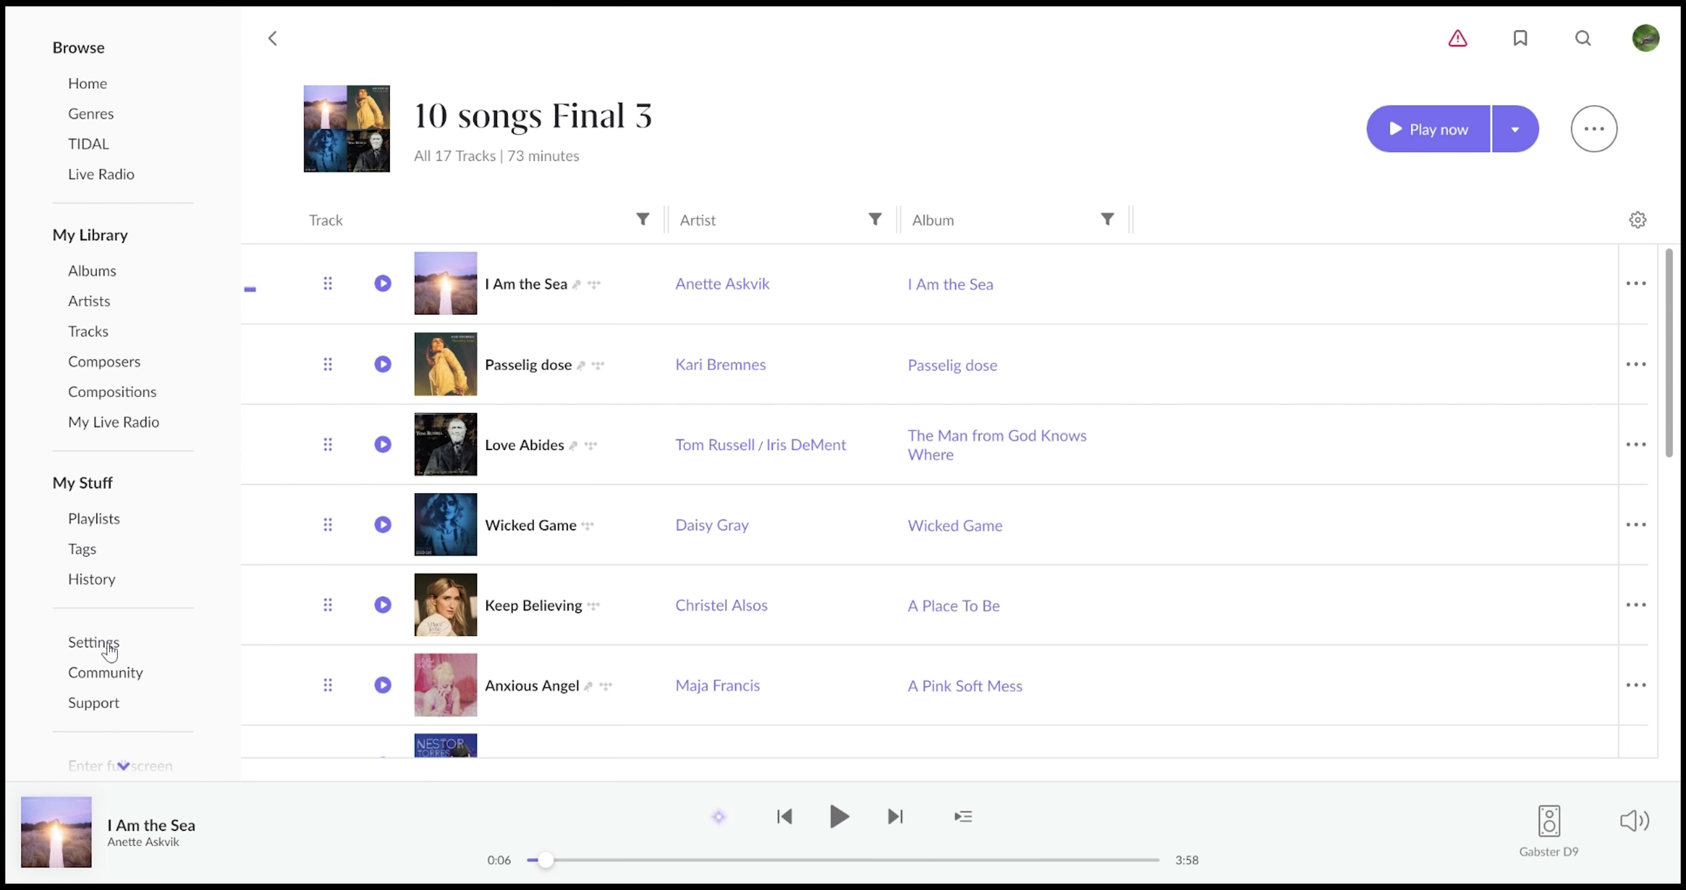
Review the authorized RoPieee remote control extensions and return to the audio settings
click(109, 648)
click(381, 606)
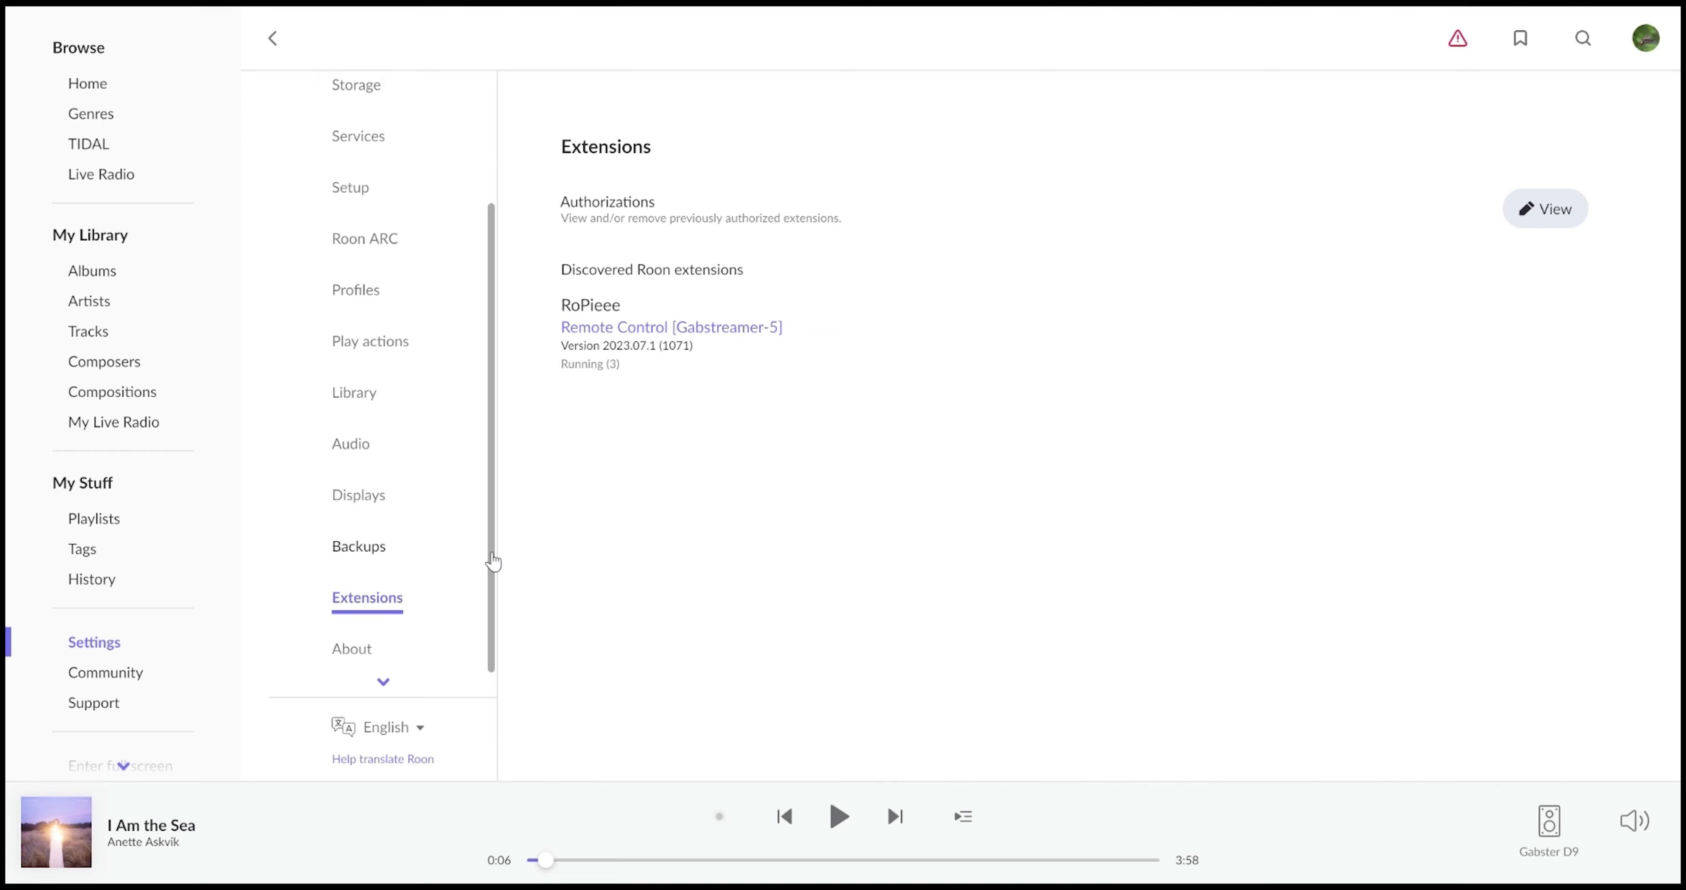
click(1561, 214)
scroll(923, 478, down, 1)
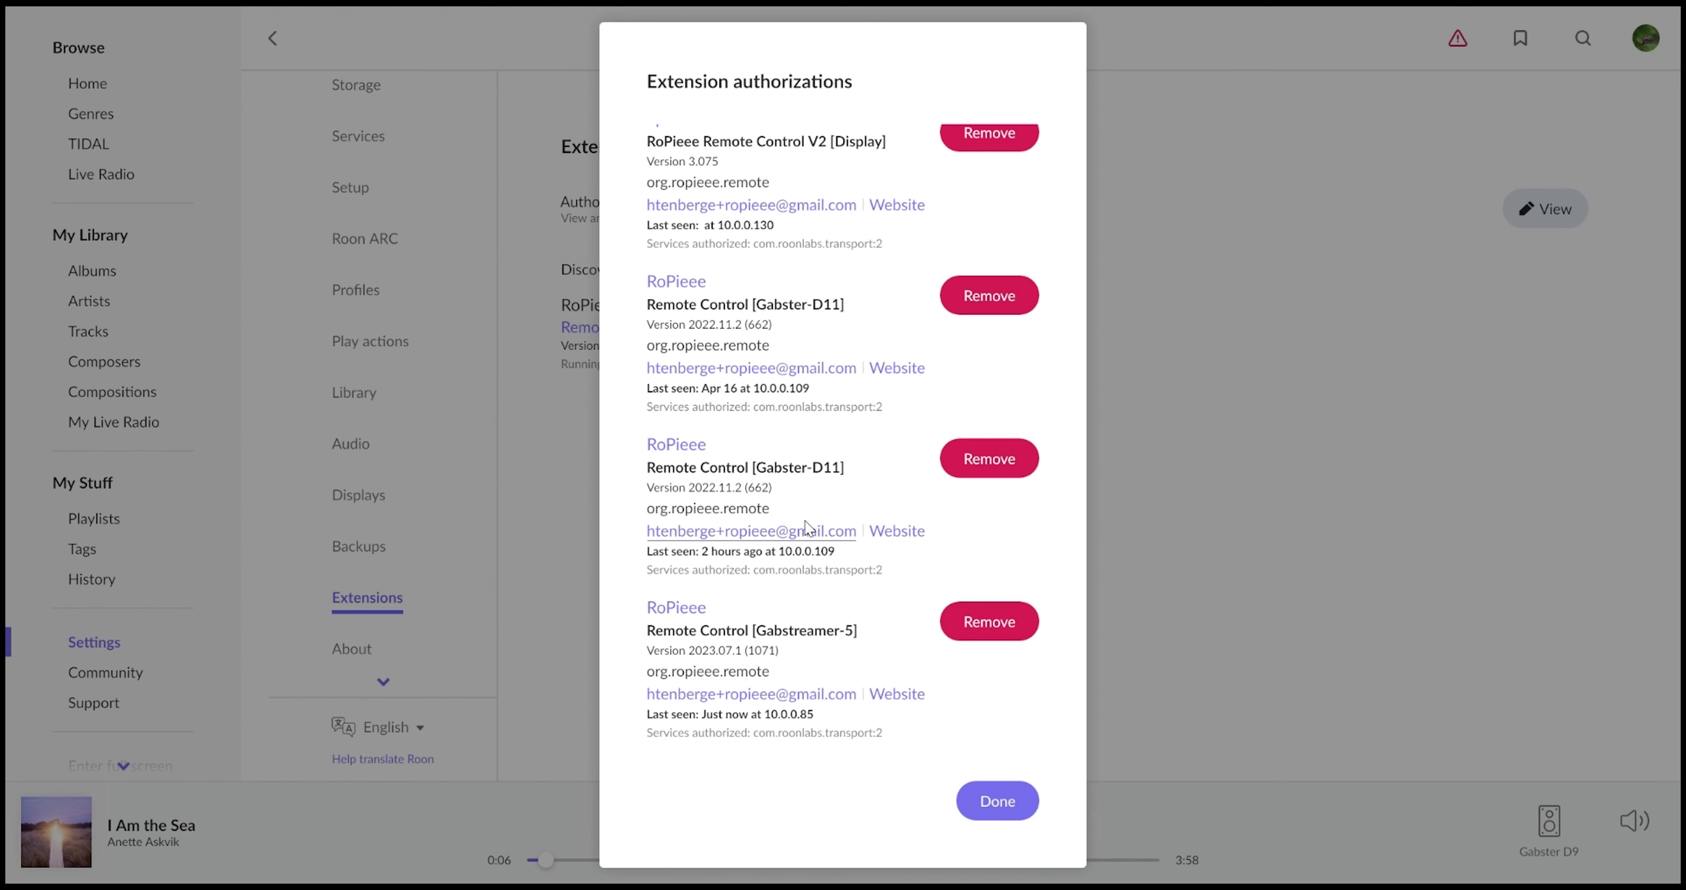
scroll(881, 501, up, 1)
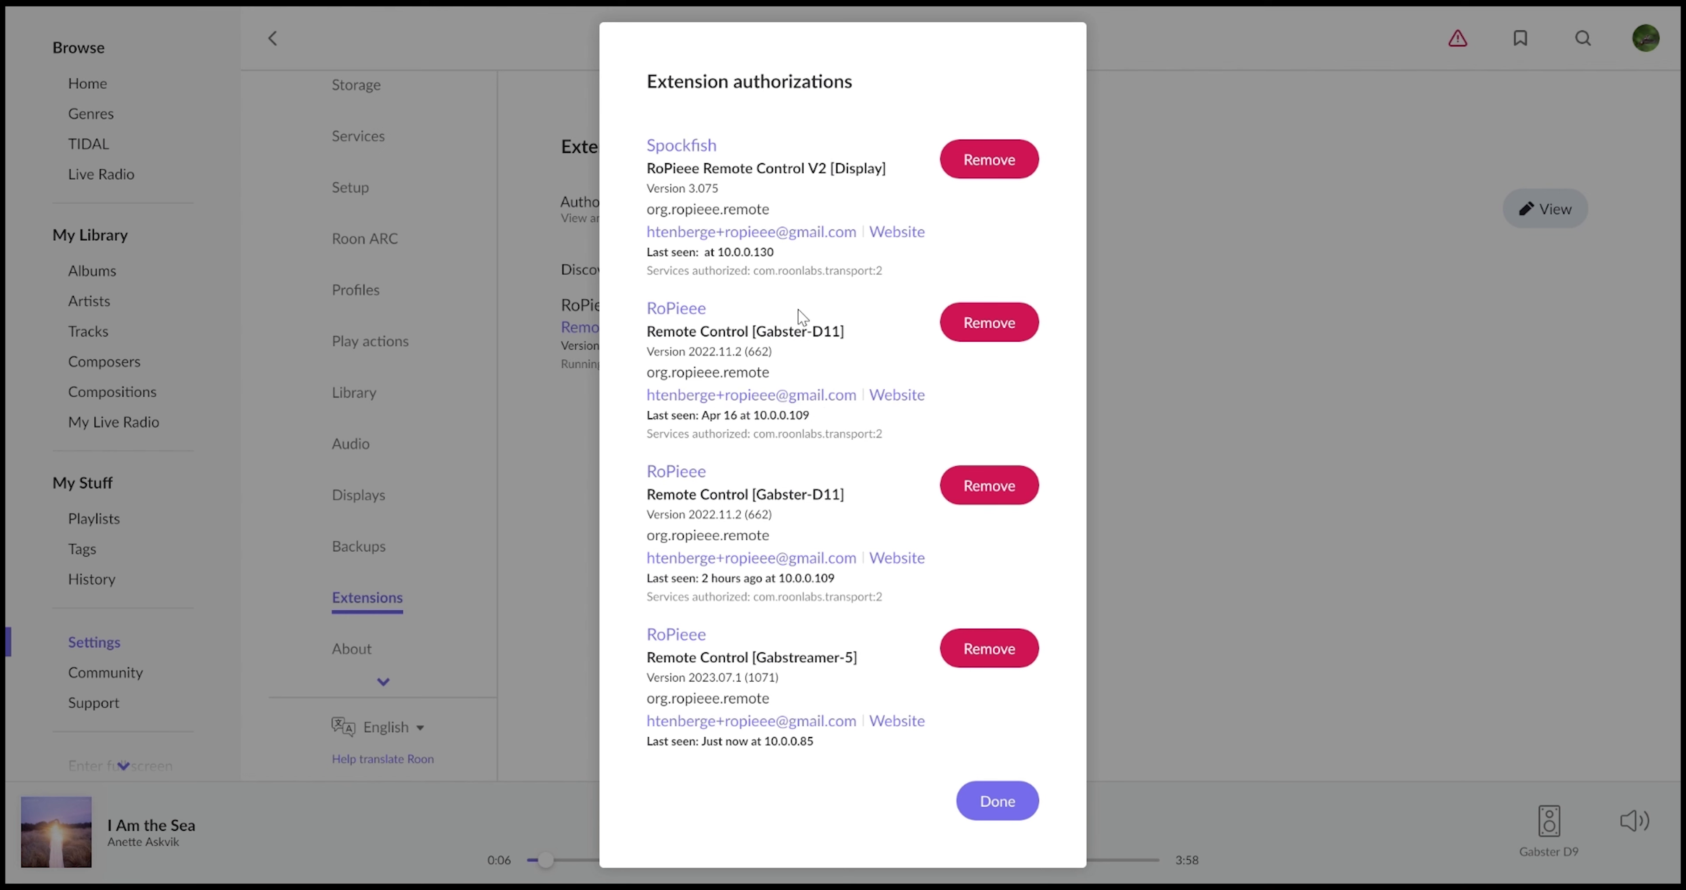
click(1233, 363)
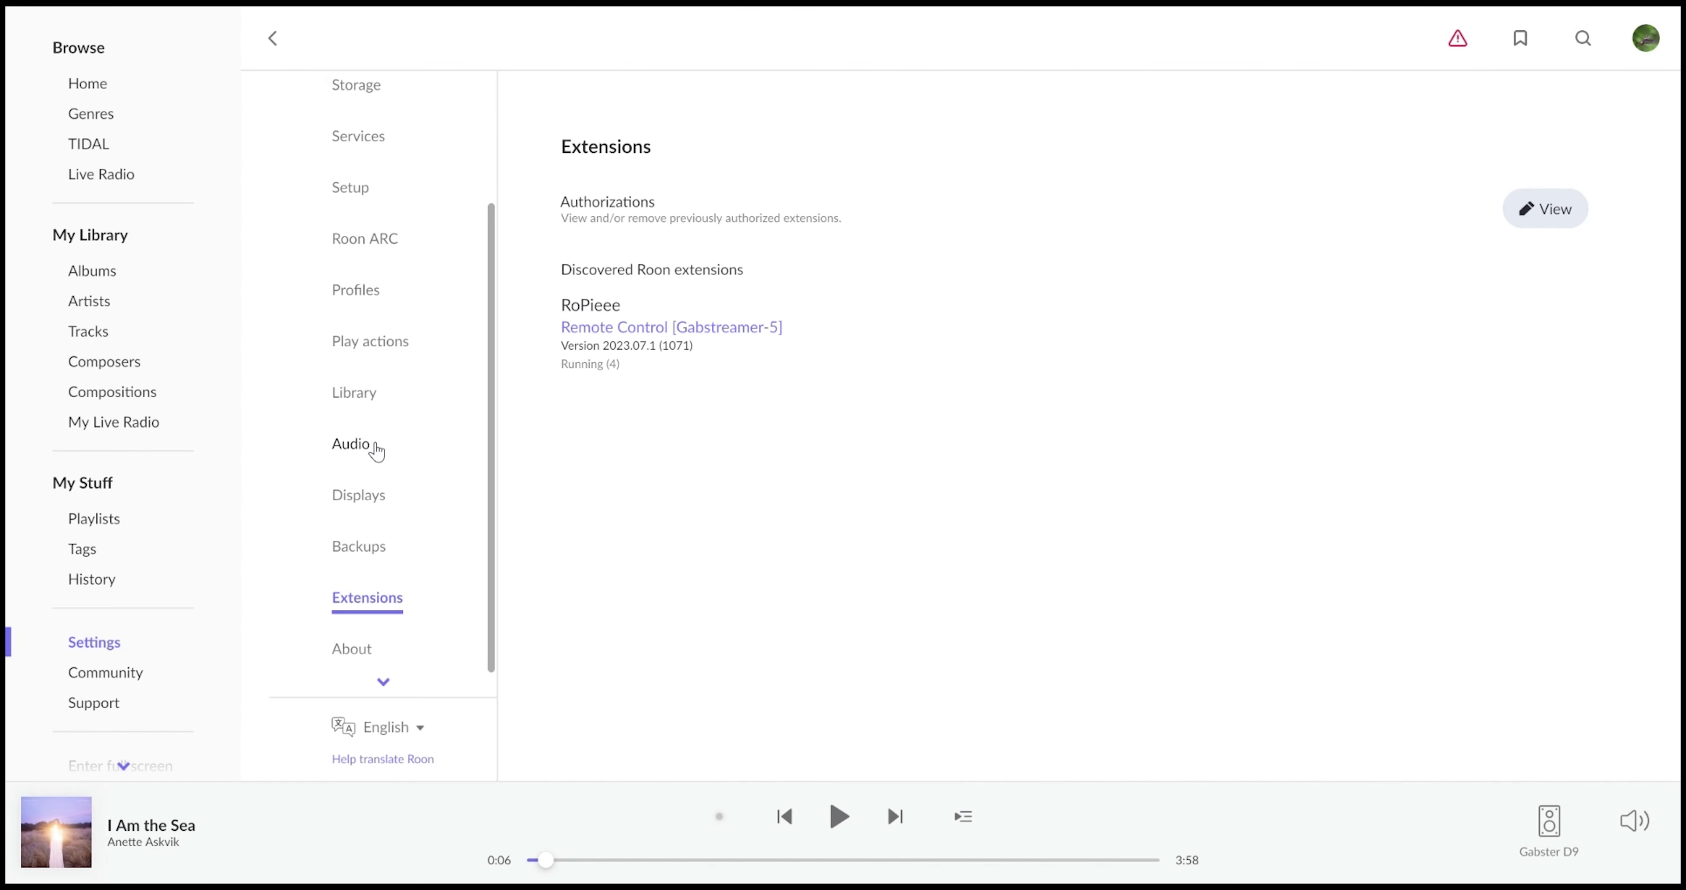
click(383, 451)
scroll(444, 489, down, 1)
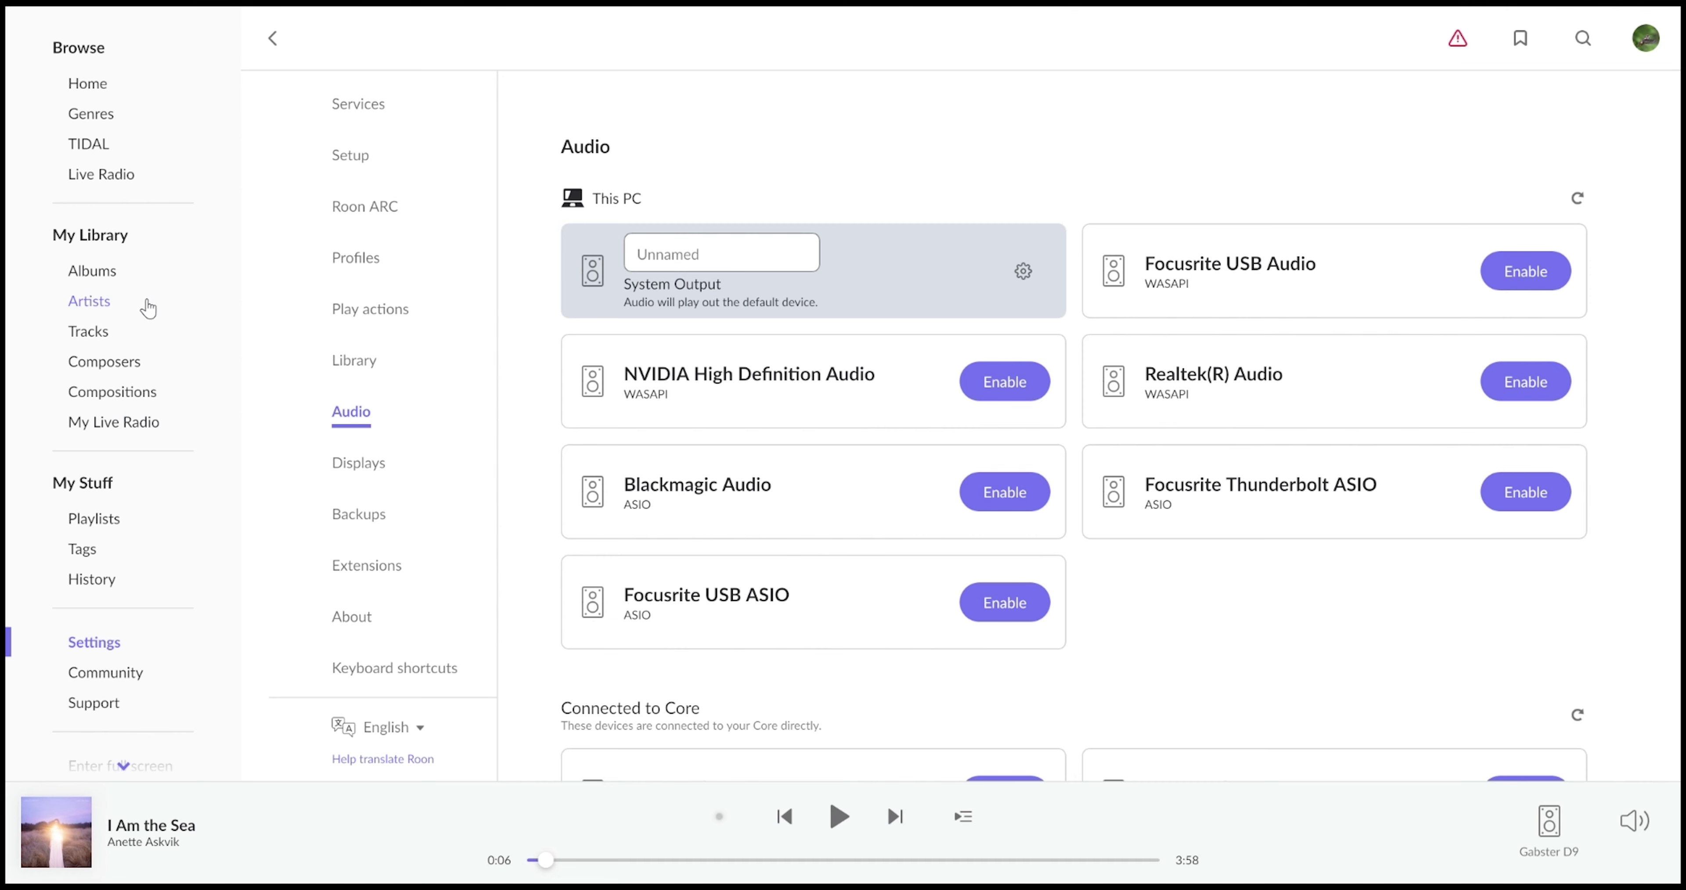
Show the playlists and choose Gabster D9 as the playback zone
click(95, 519)
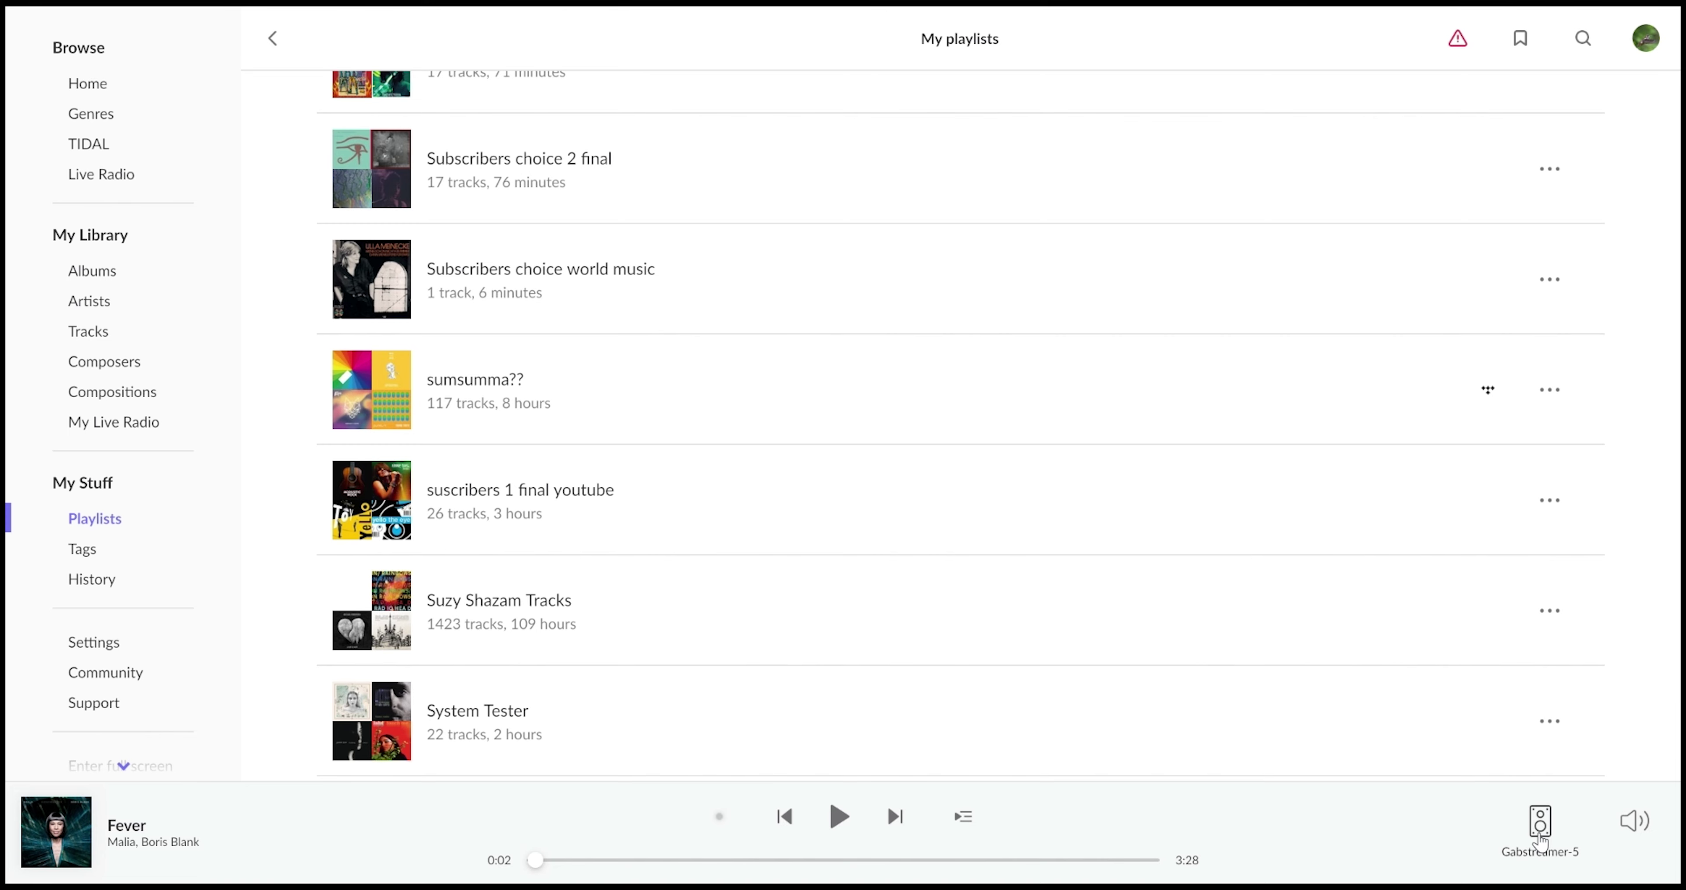
click(1541, 825)
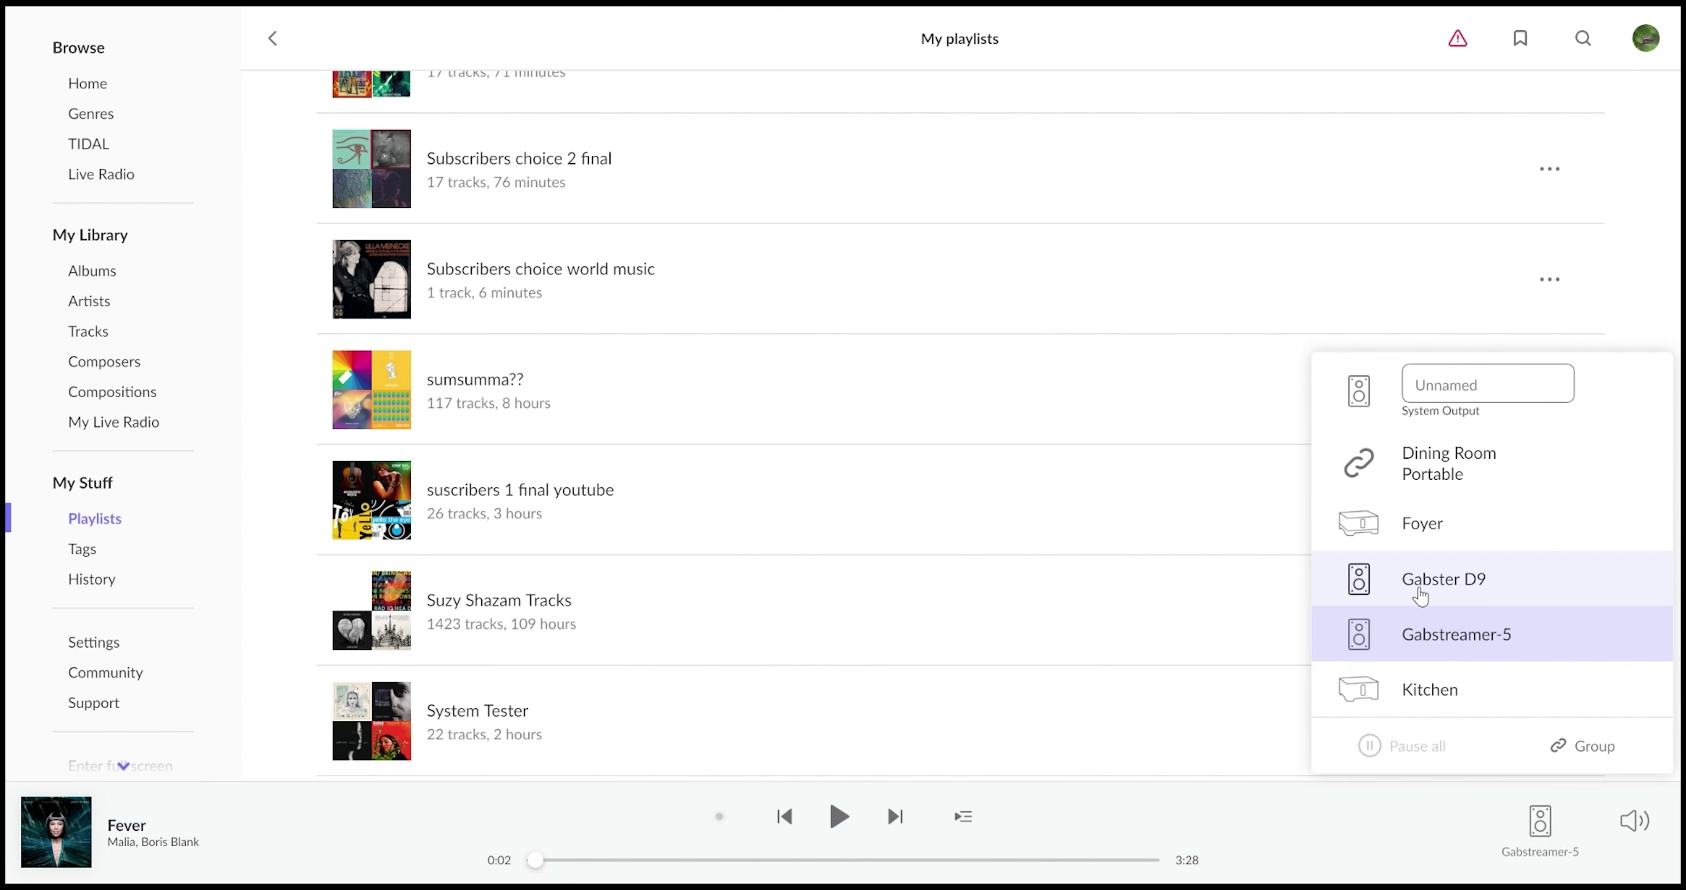
click(1448, 585)
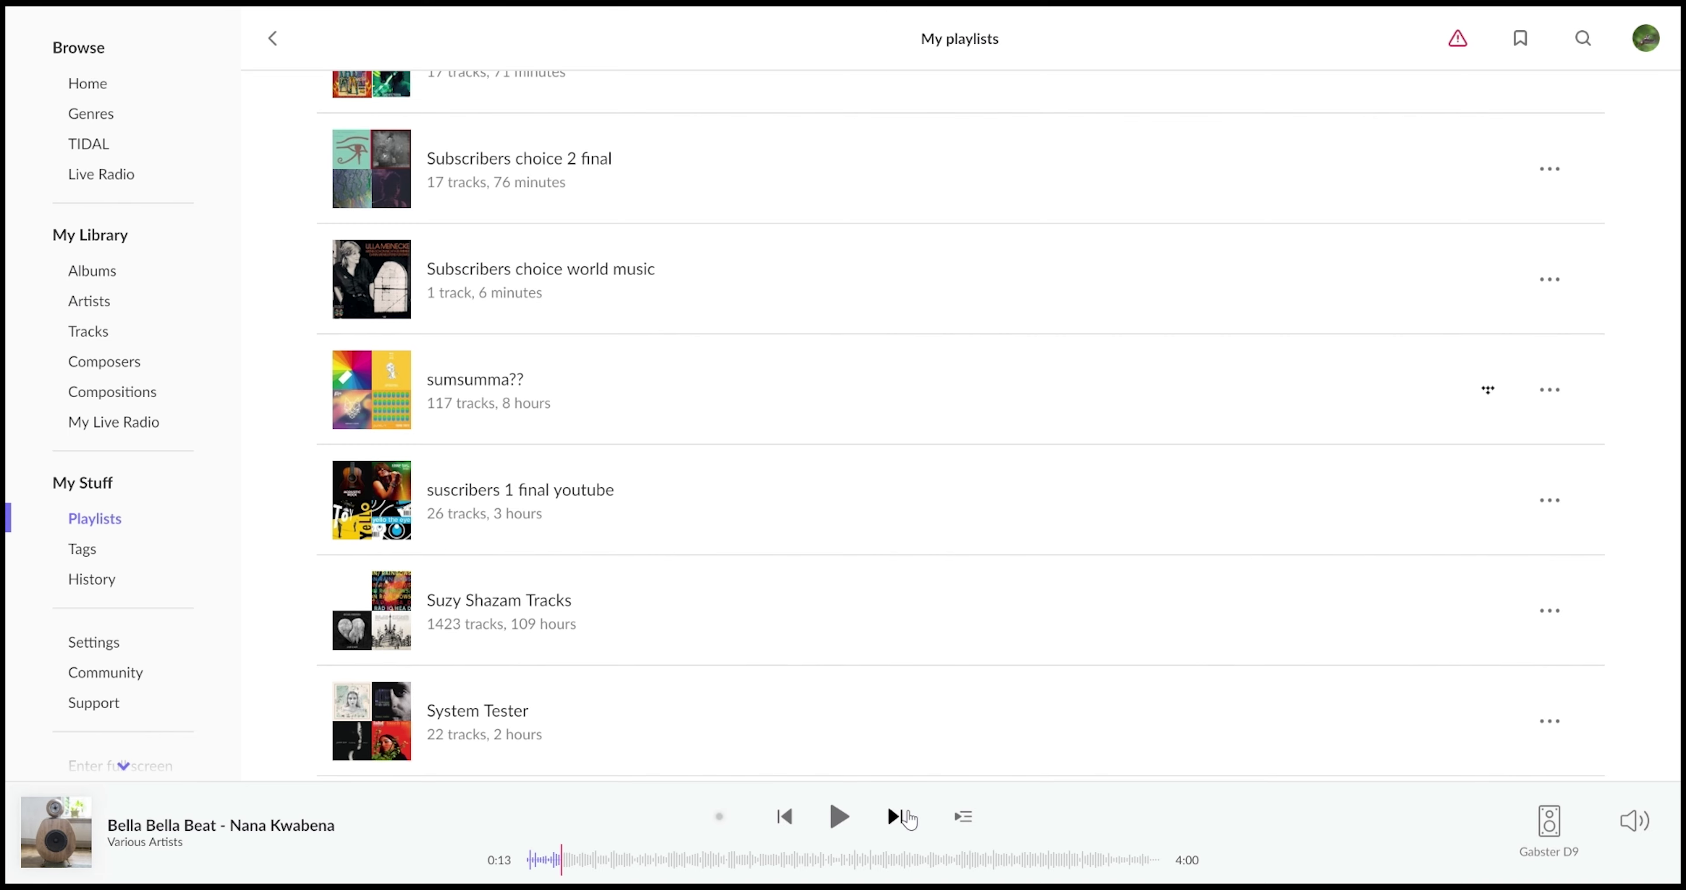
Play the track Bella Bella Beat - Nana Kwabena from the youtube RF playlist, and pause it after a few seconds
scroll(513, 678, down, 5)
scroll(514, 678, down, 5)
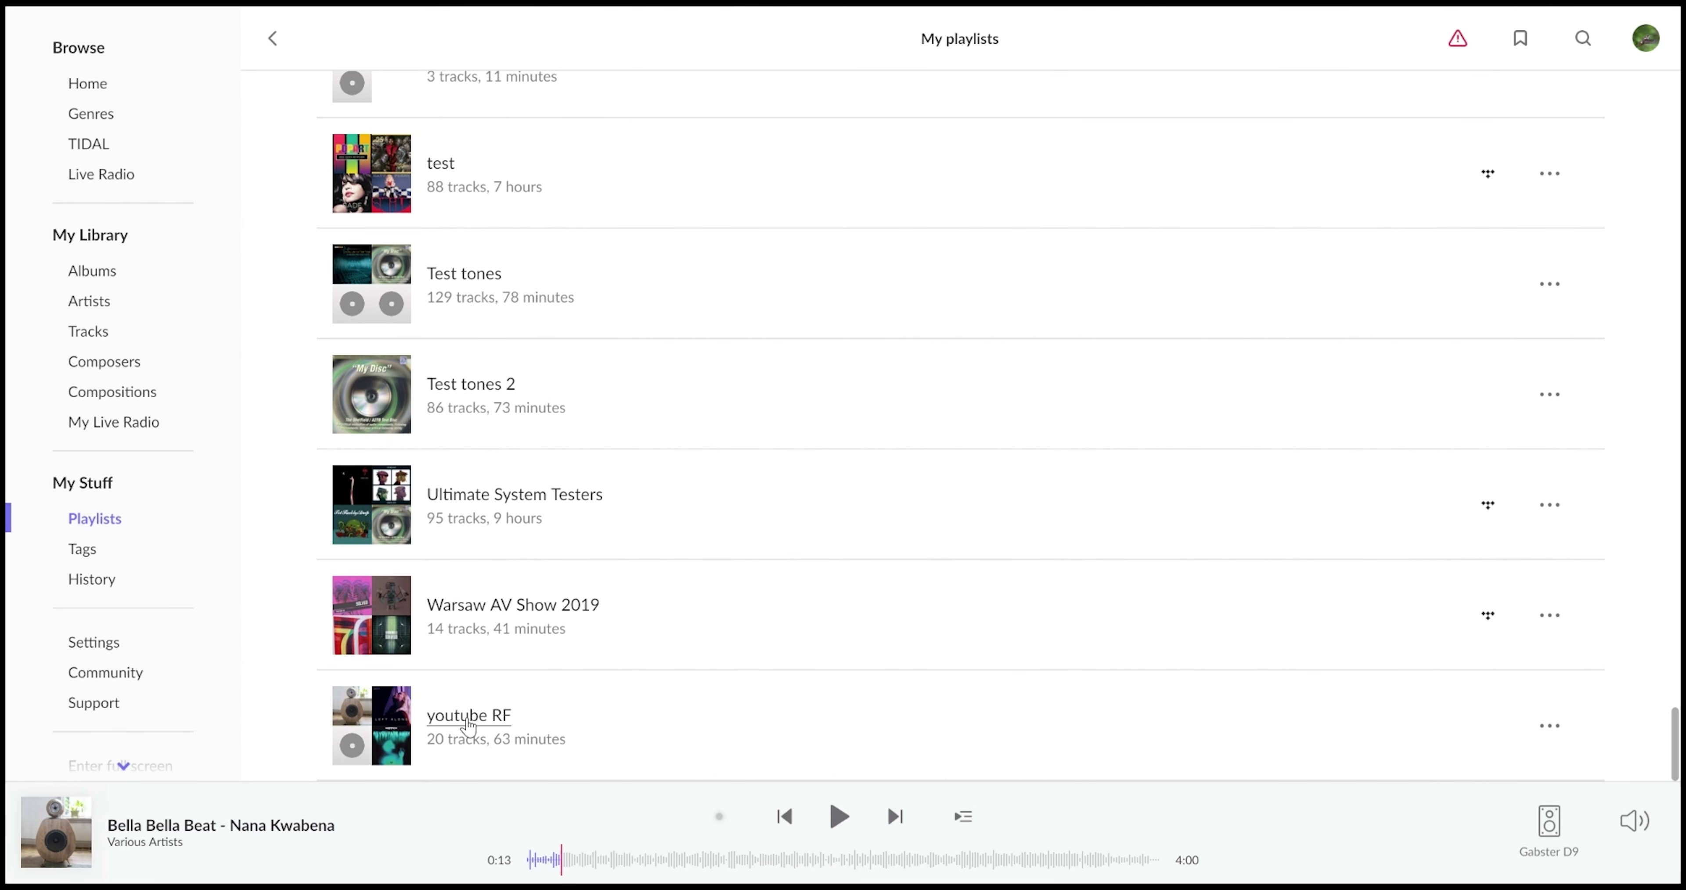
click(468, 720)
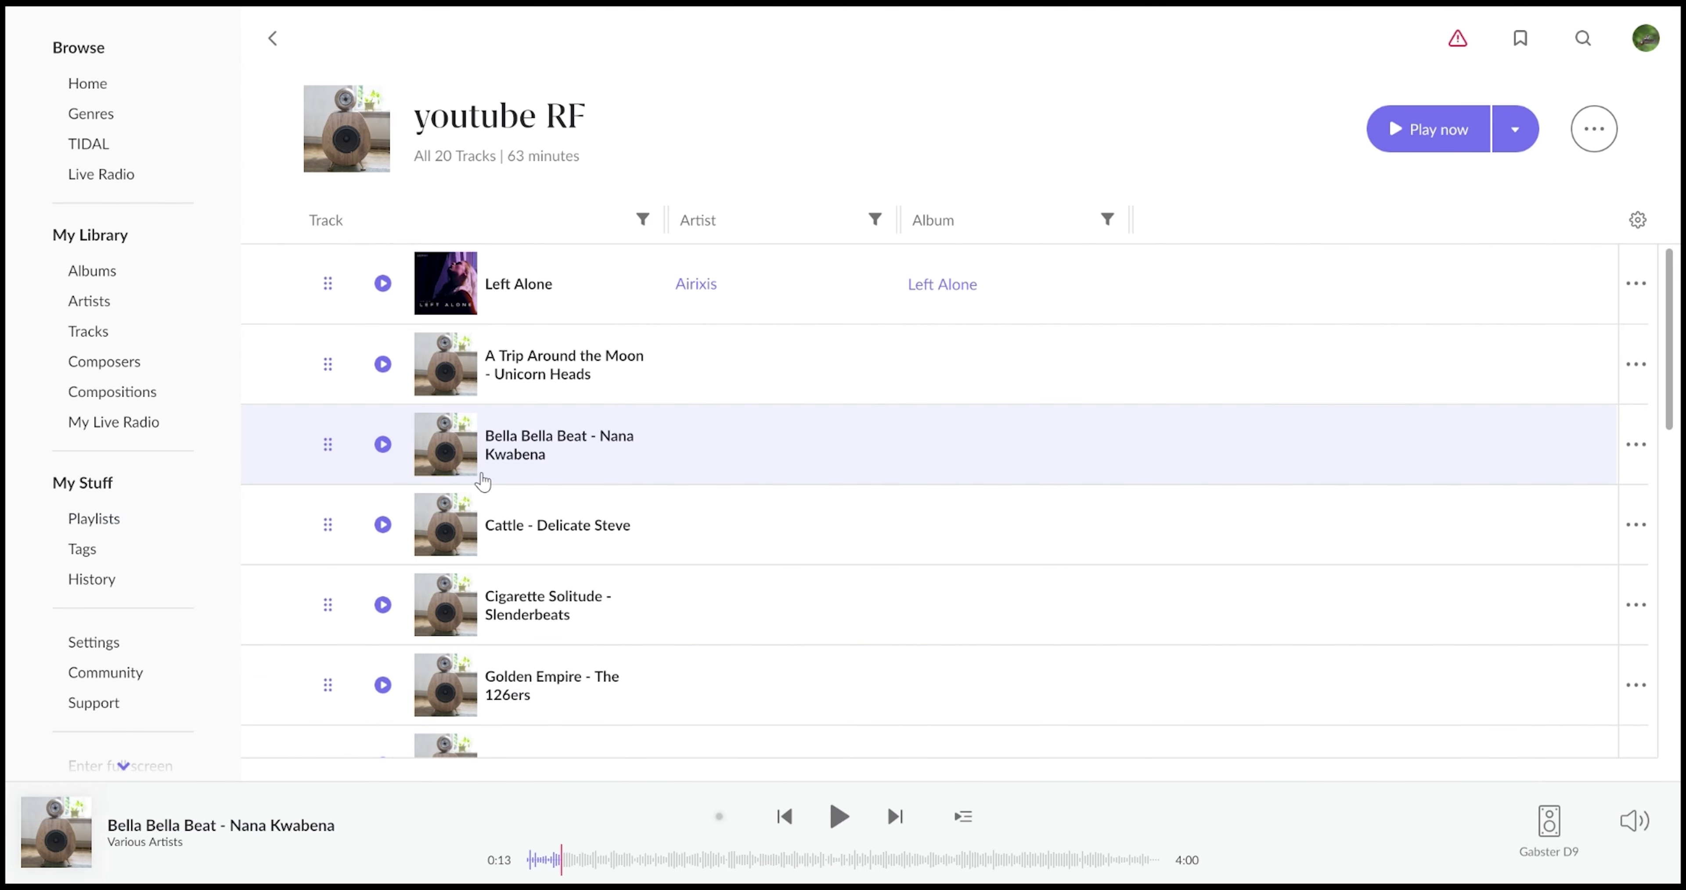
click(438, 463)
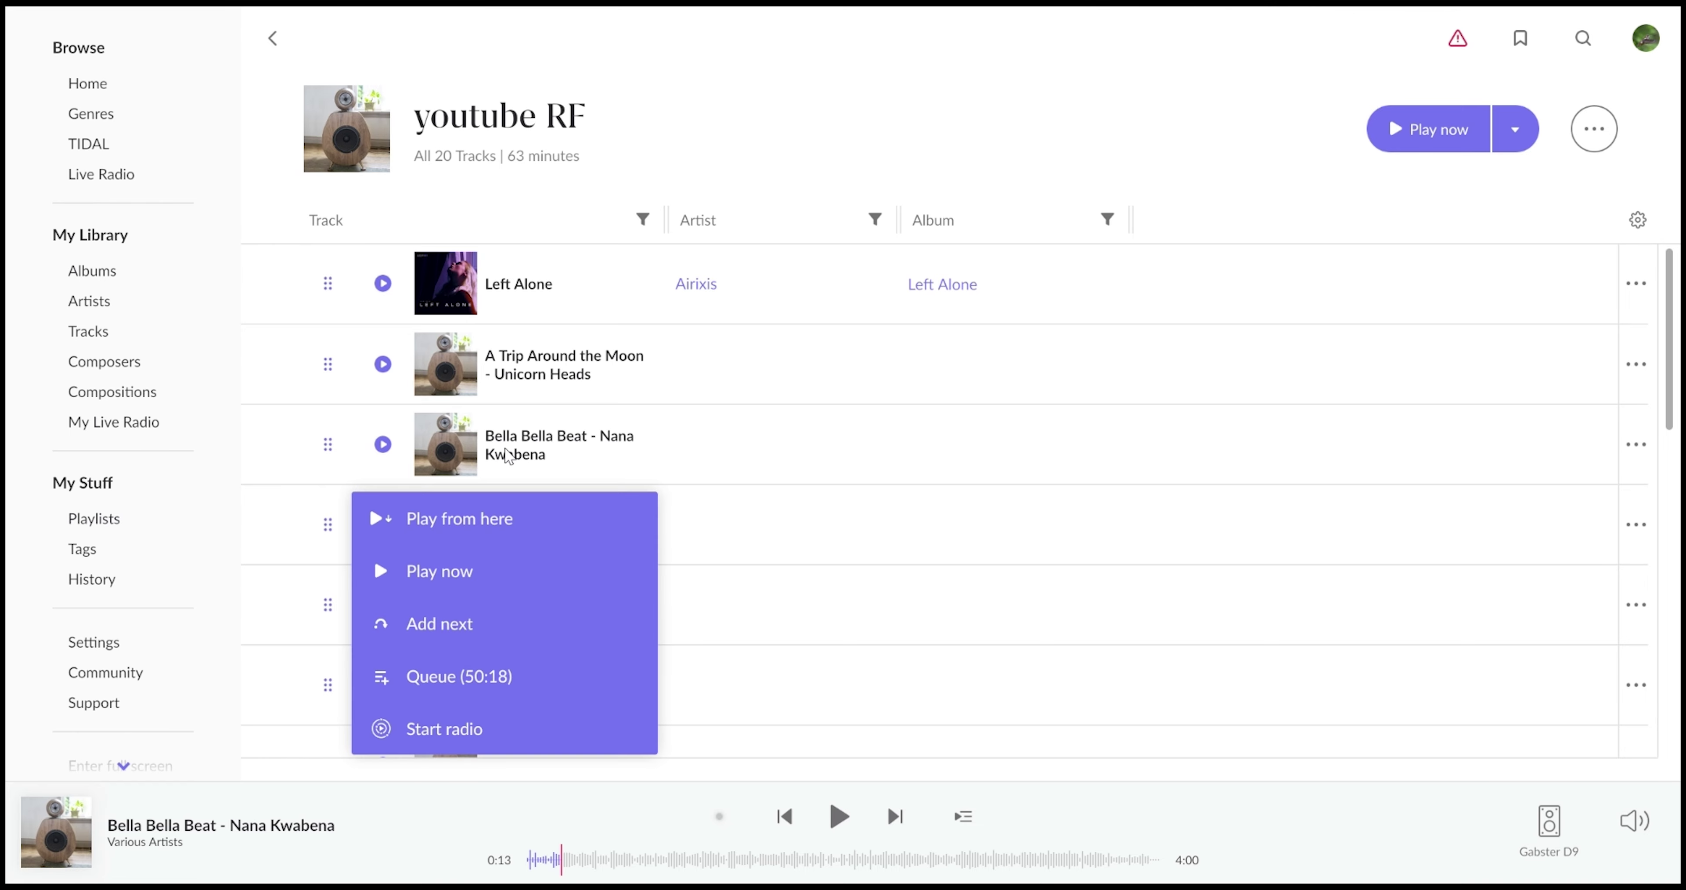
click(458, 570)
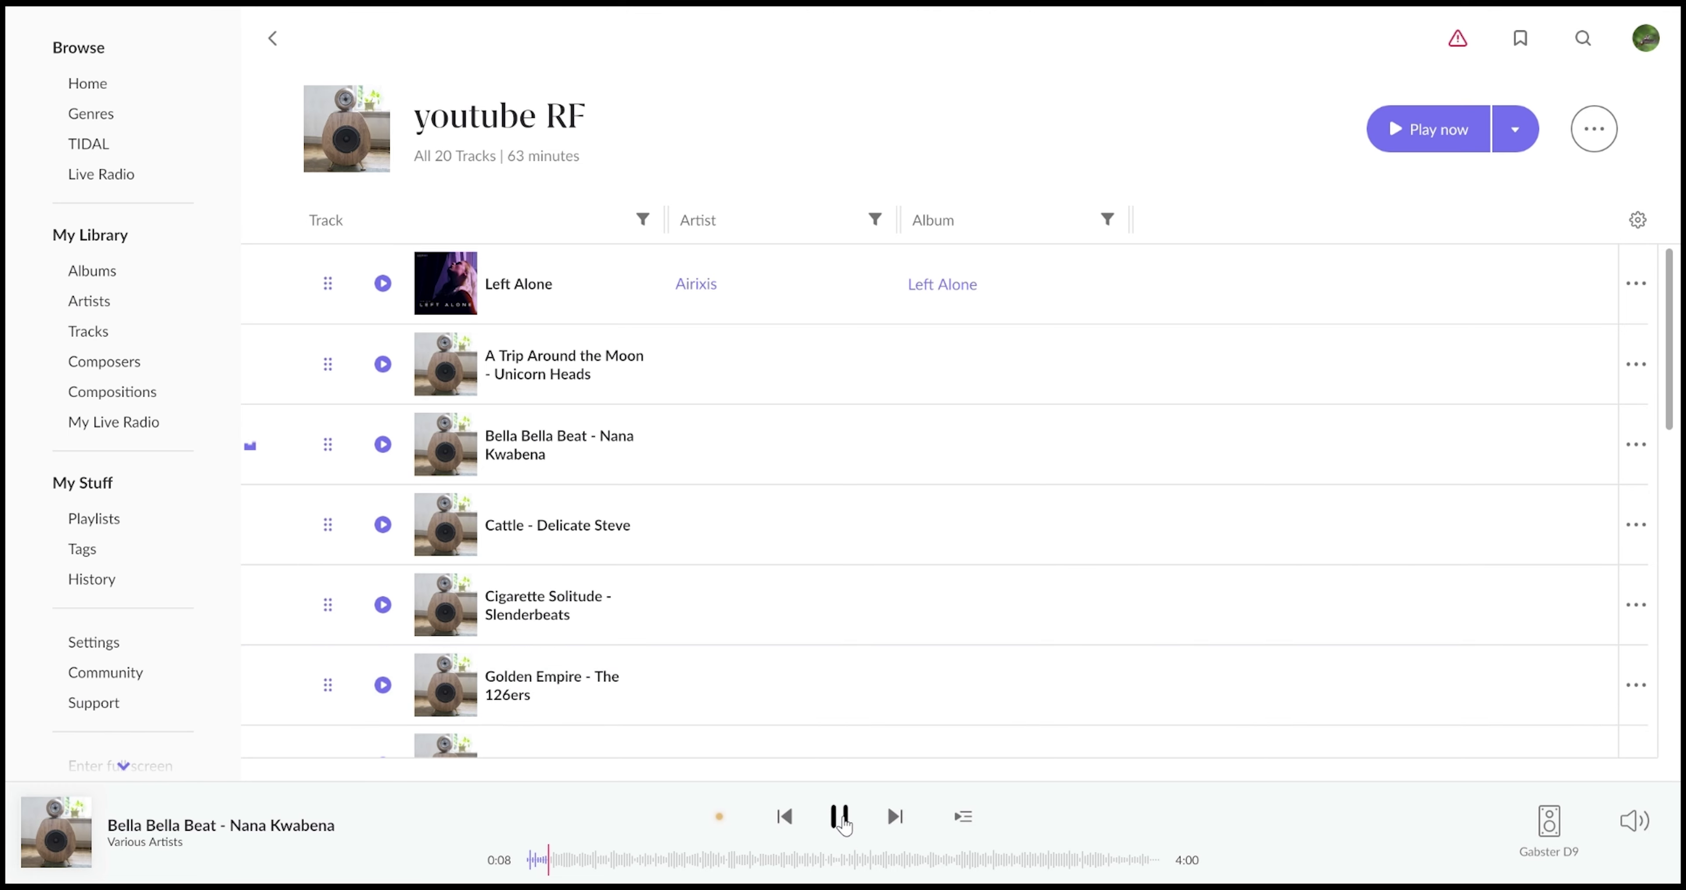
click(840, 817)
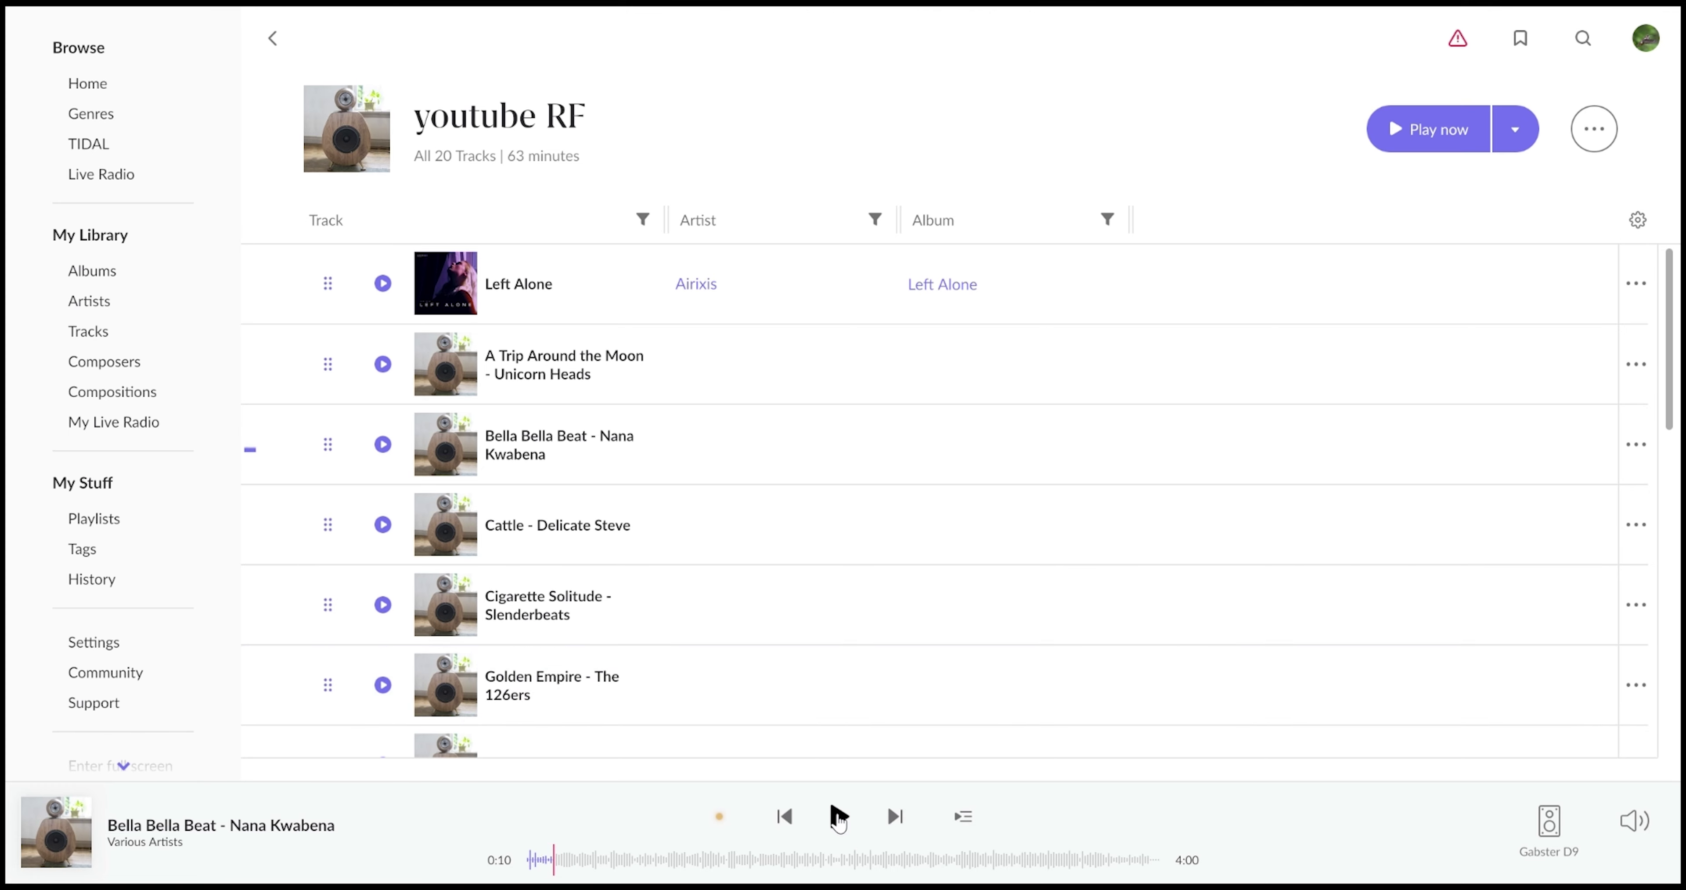